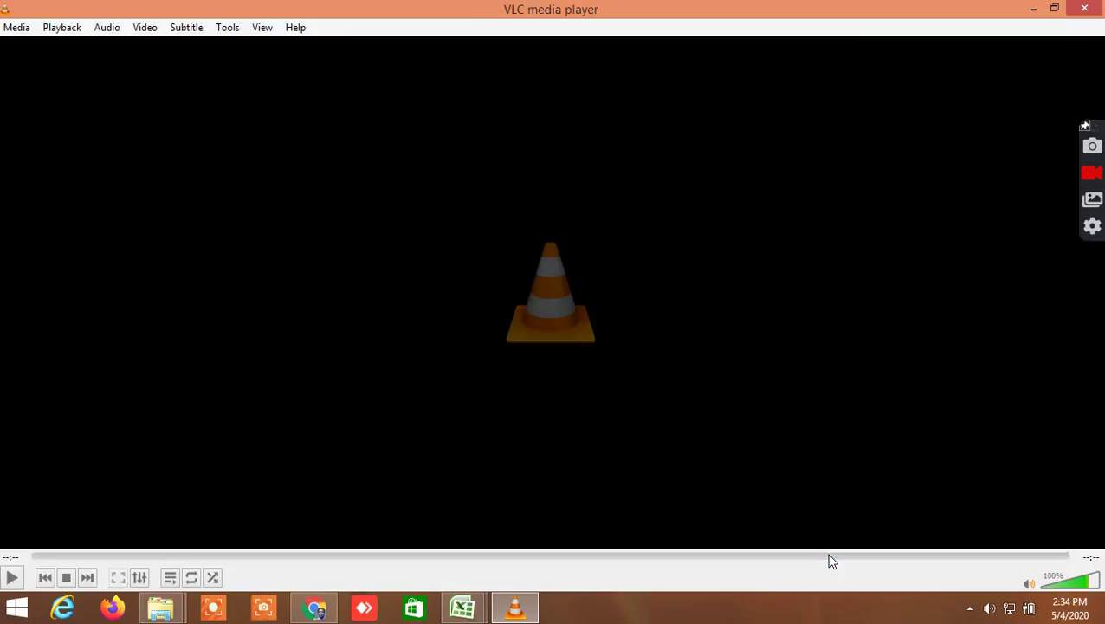
Close VLC media player and the Downloads folder window to reach the Excel workbook.
left_click(1087, 9)
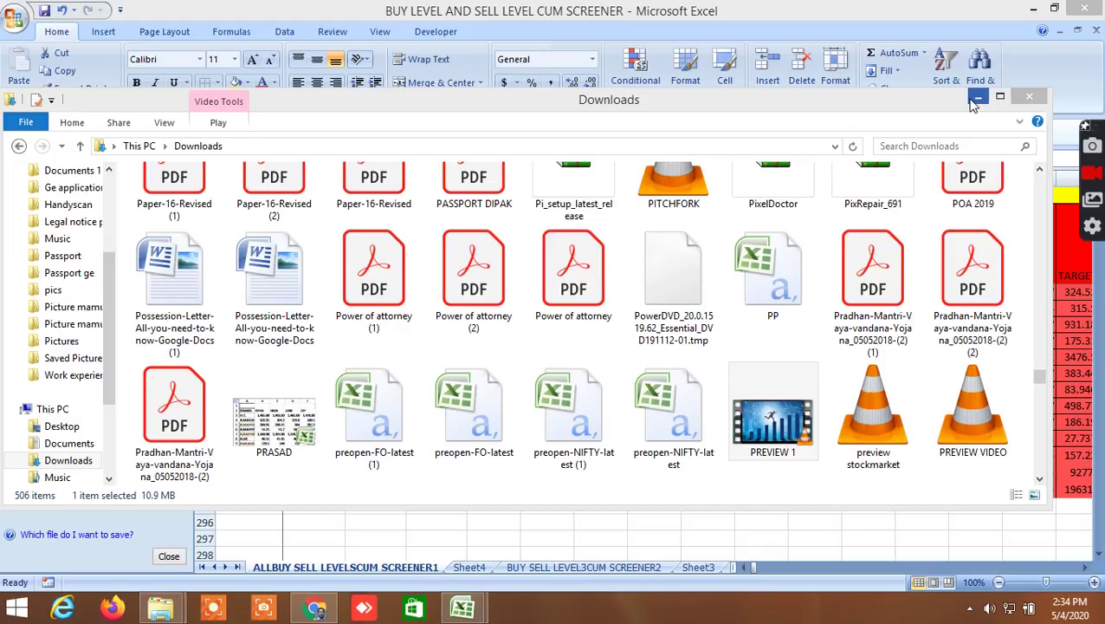
left_click(1031, 98)
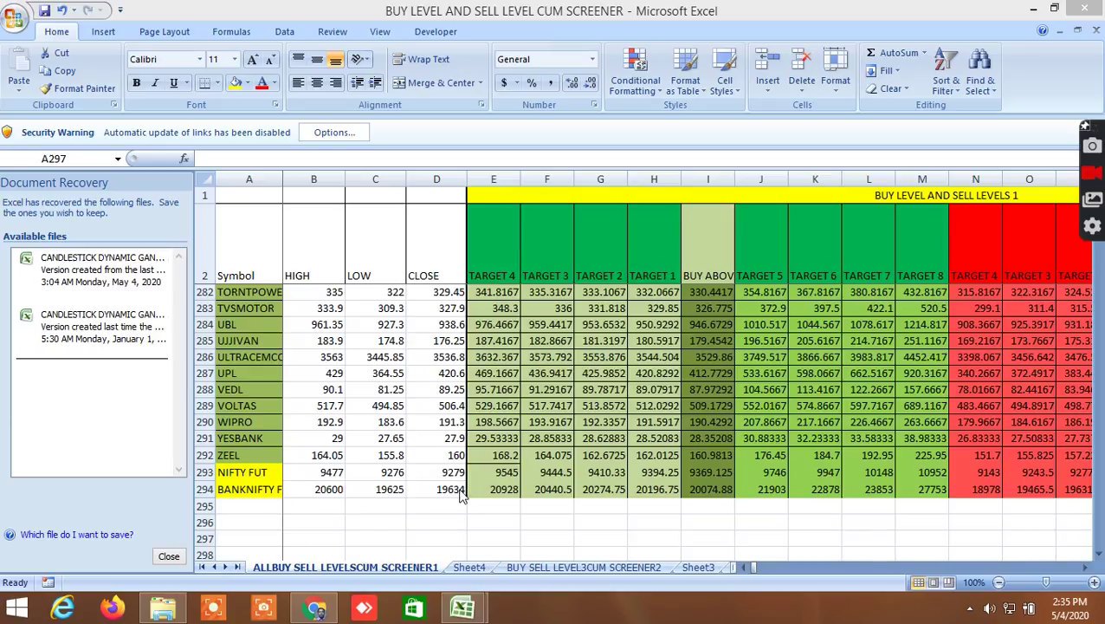
Review the buy and sell target levels in the NIFTY FUT and BANKNIFTY FUT rows.
key("F2")
left_click(713, 506)
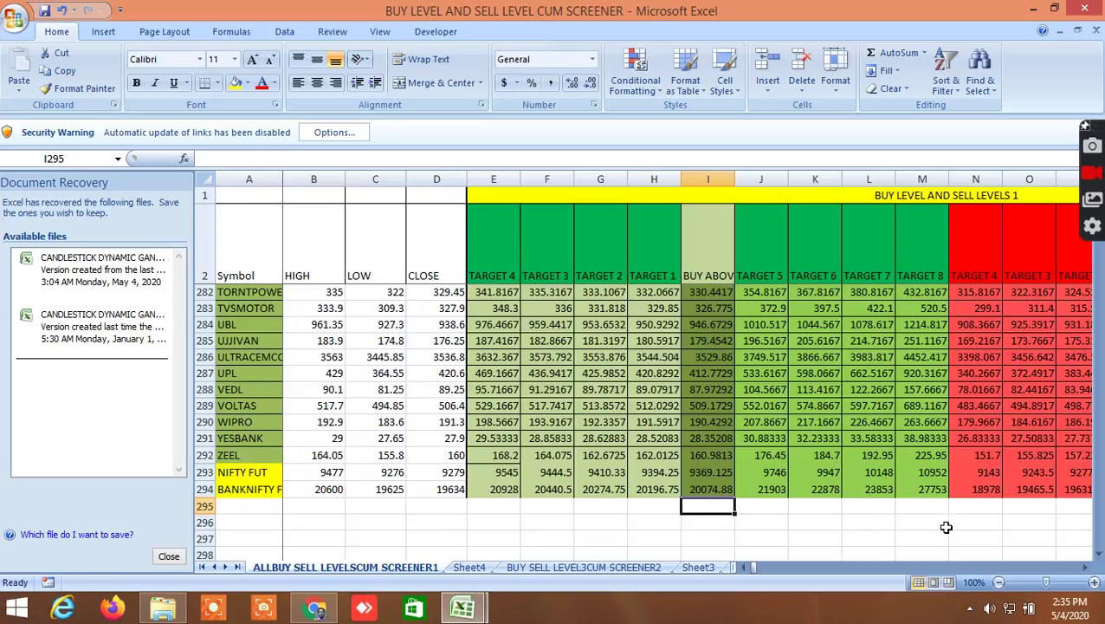
left_click(1088, 568)
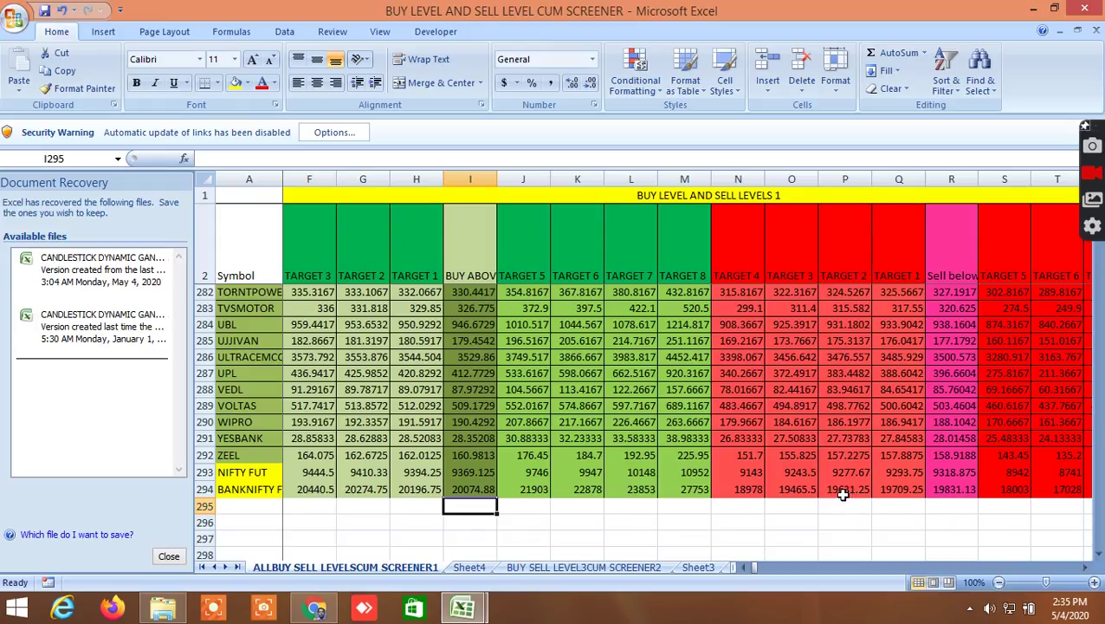
Switch to Chrome to check the futures quotes in the Kite watchlist, and return to the HIGH, LOW and CLOSE columns in Excel.
mouse_move(332, 609)
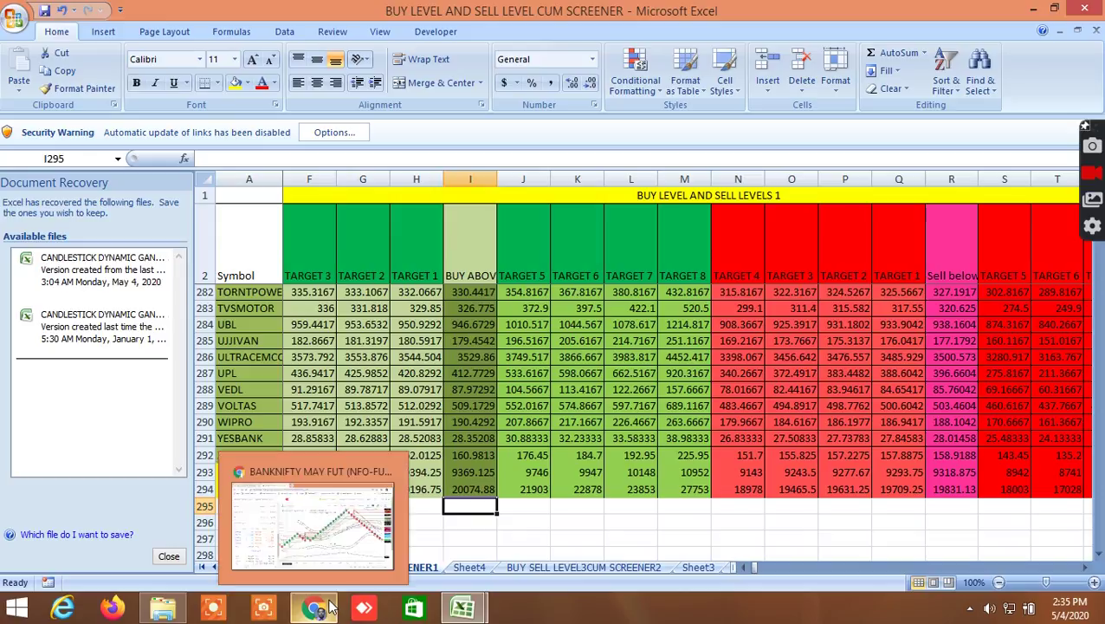
left_click(334, 547)
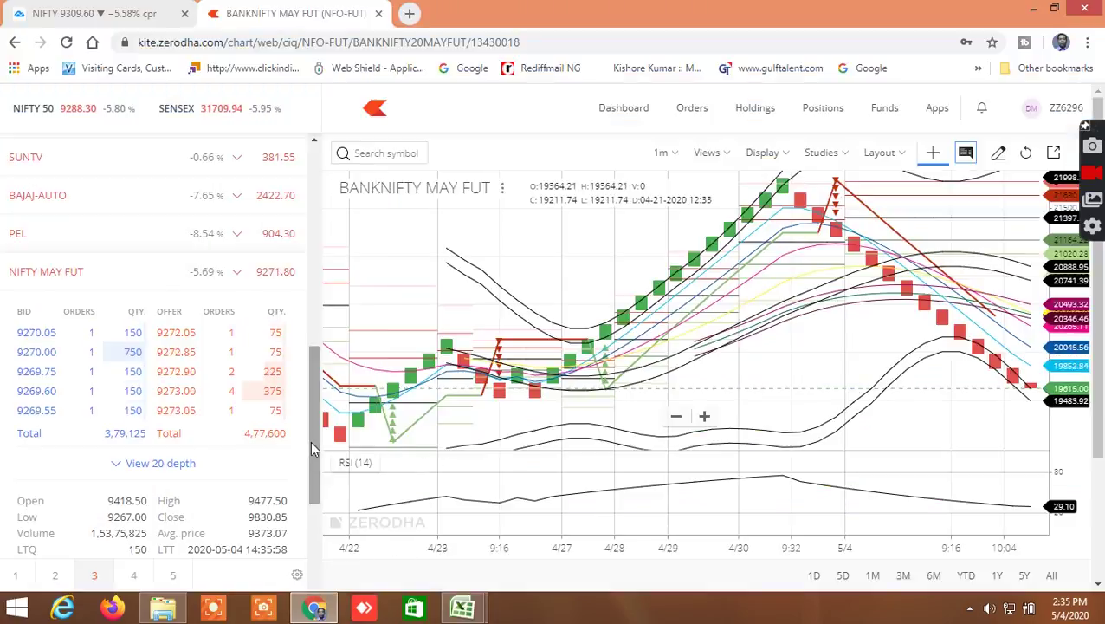
left_click_drag(309, 433, 298, 495)
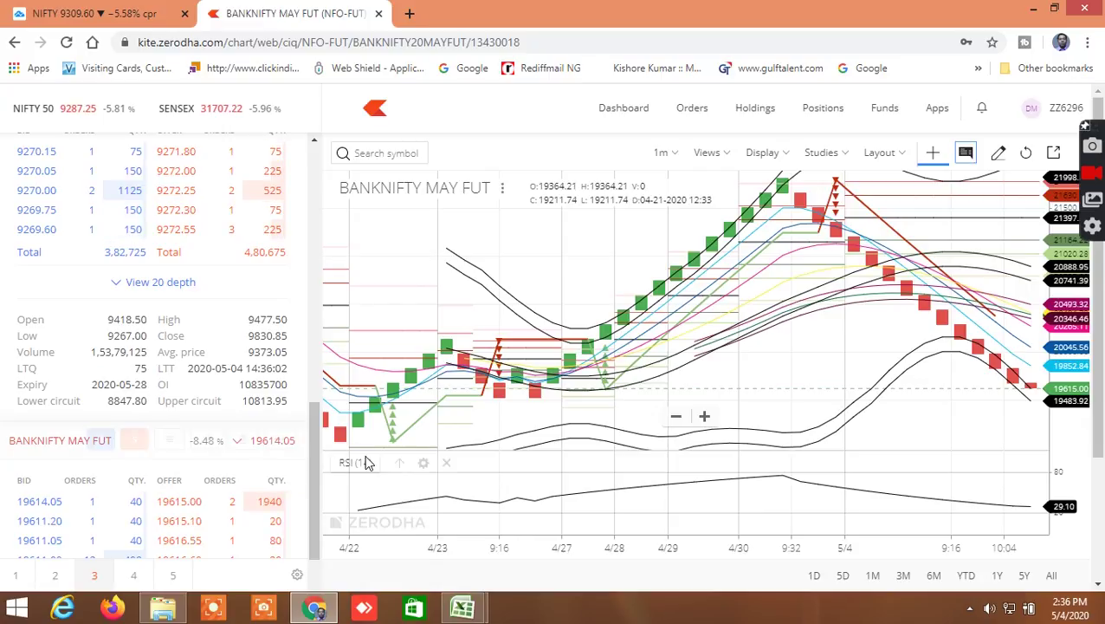
mouse_move(477, 609)
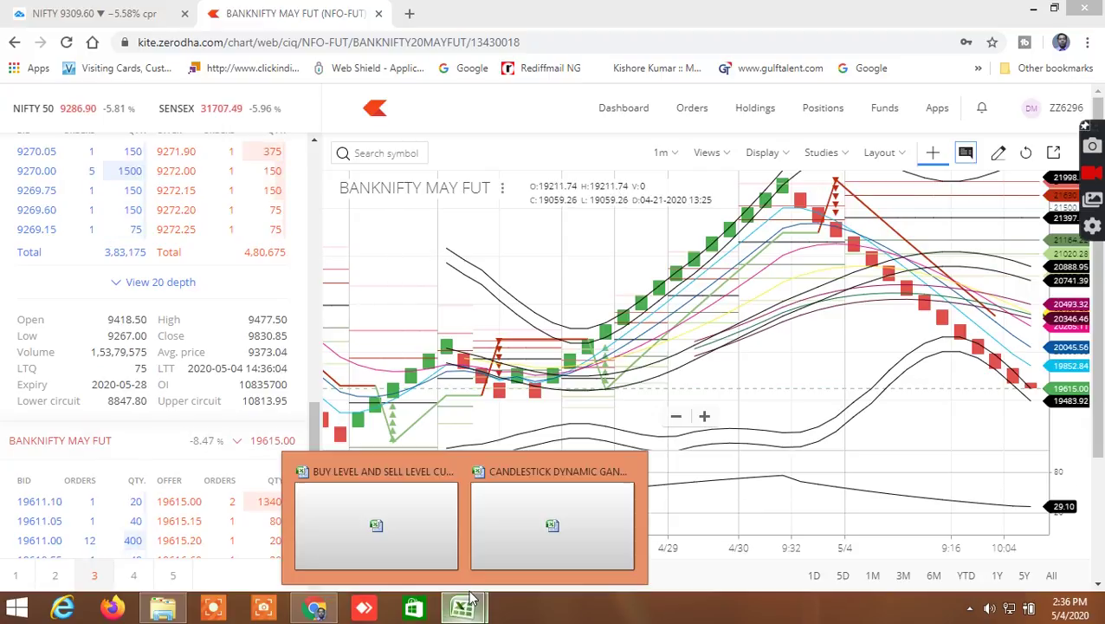
left_click(407, 536)
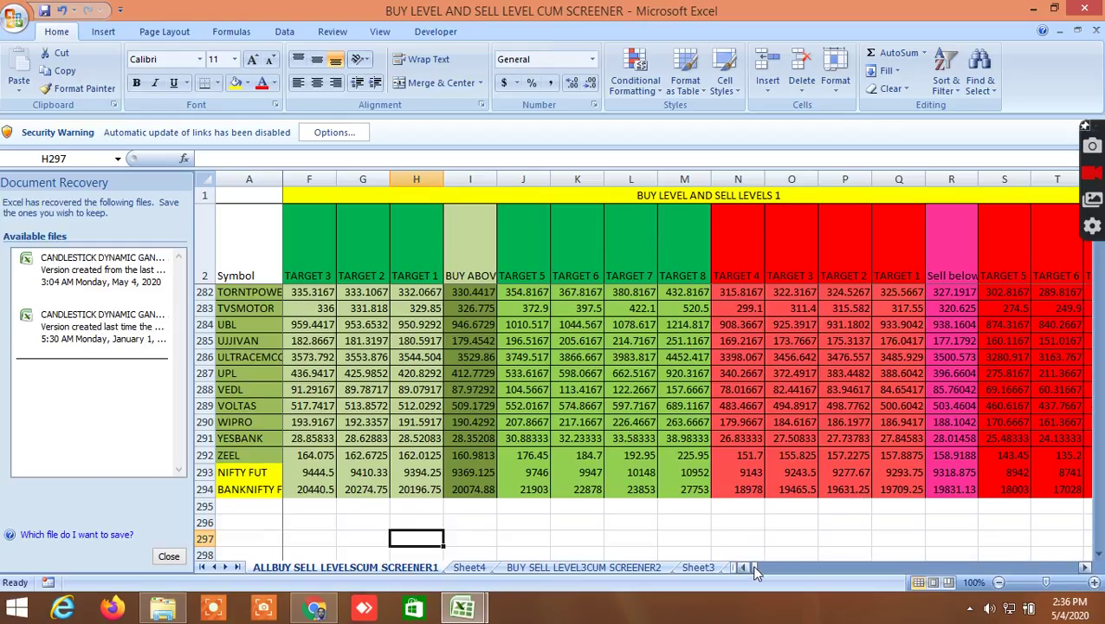
left_click_drag(755, 568, 733, 567)
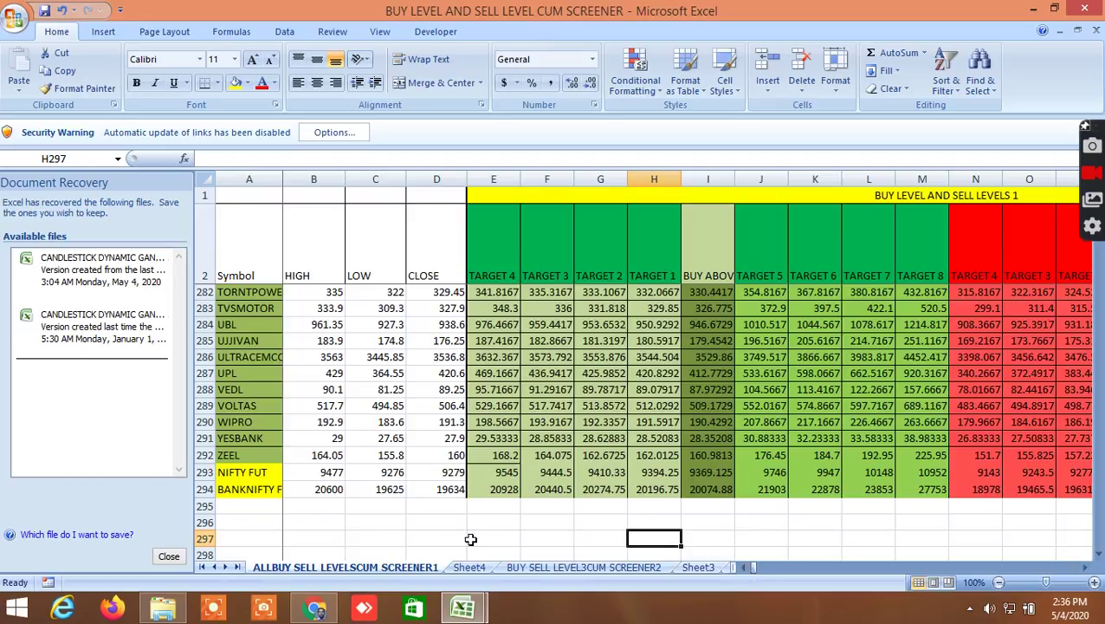
Look up BANKNIFTY MAY FUT's low in Chrome and set the LOW in the workbook's BANKNIFTY futures row to 19604.
left_click(315, 607)
scroll(315, 500, "down", 2)
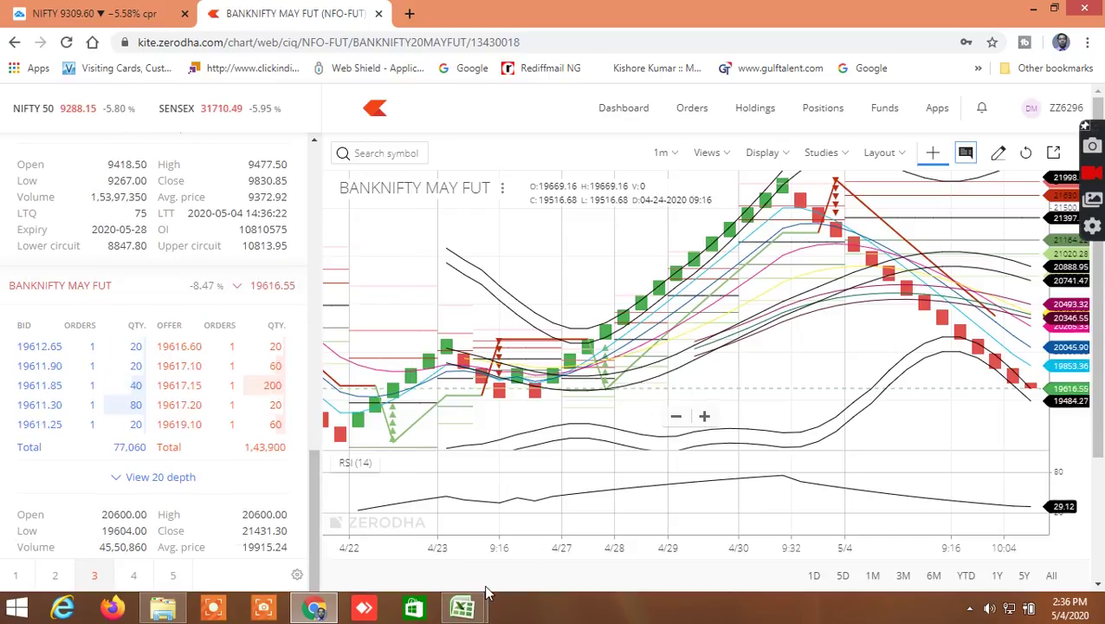
mouse_move(463, 607)
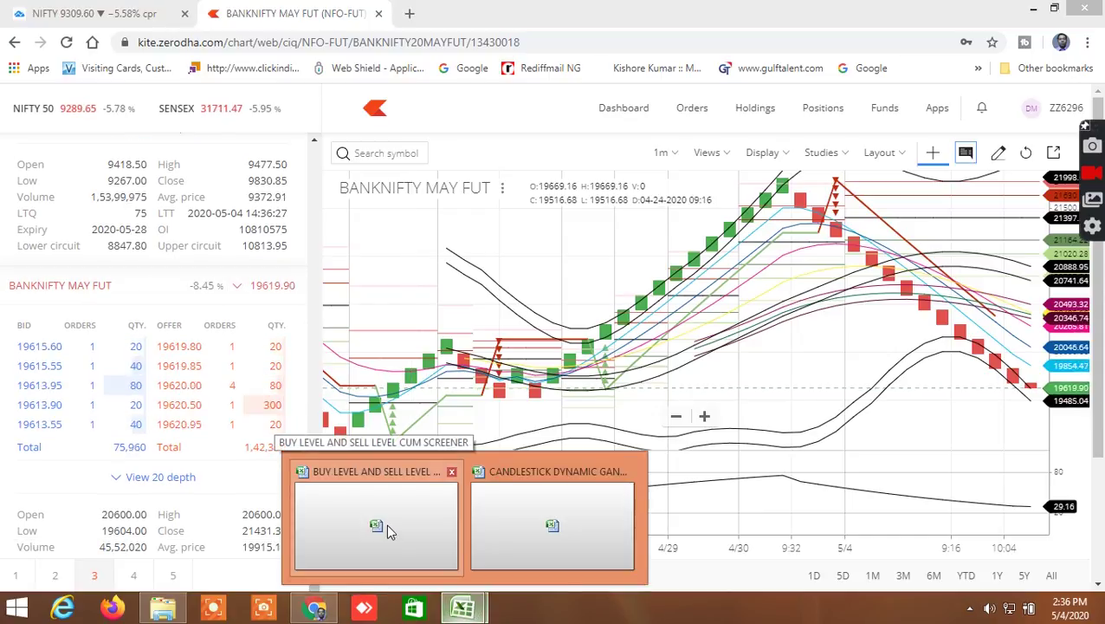
left_click(386, 524)
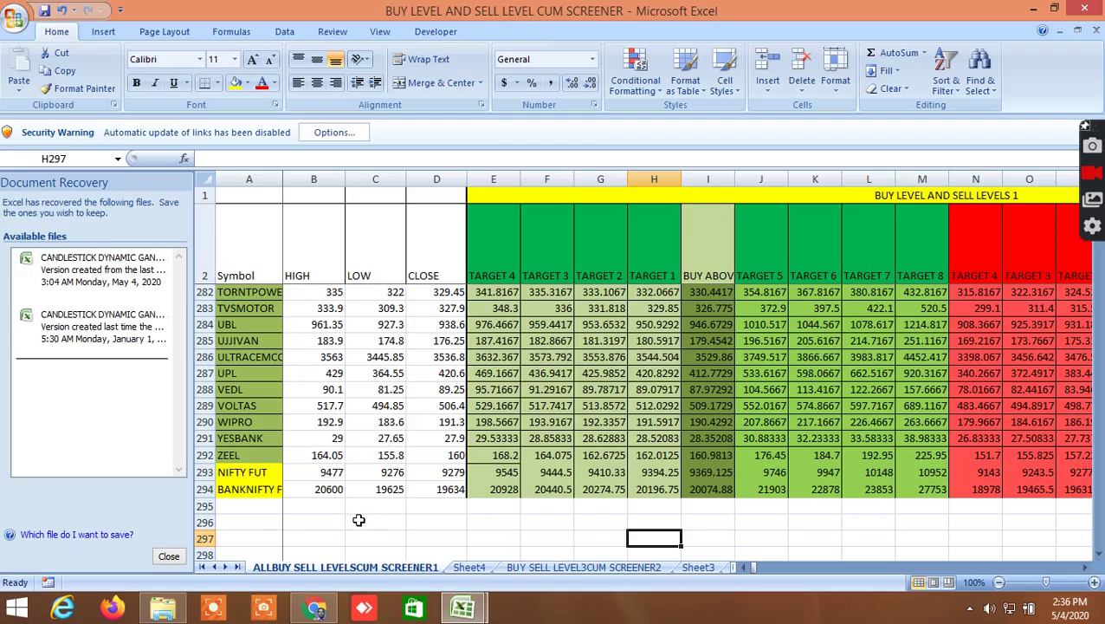
left_click(386, 491)
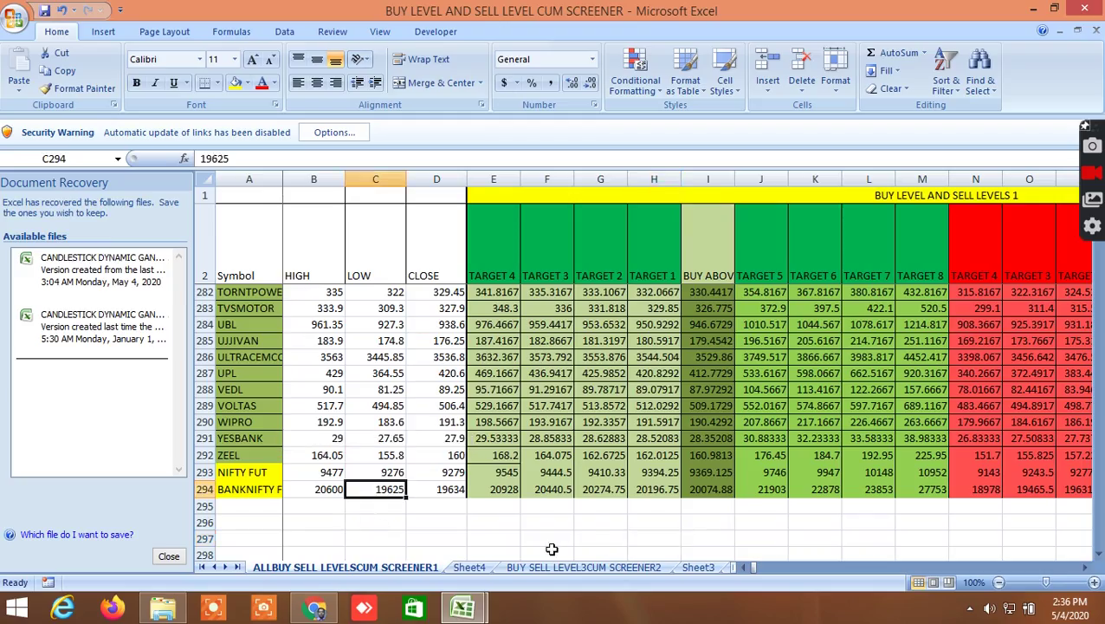
type("19")
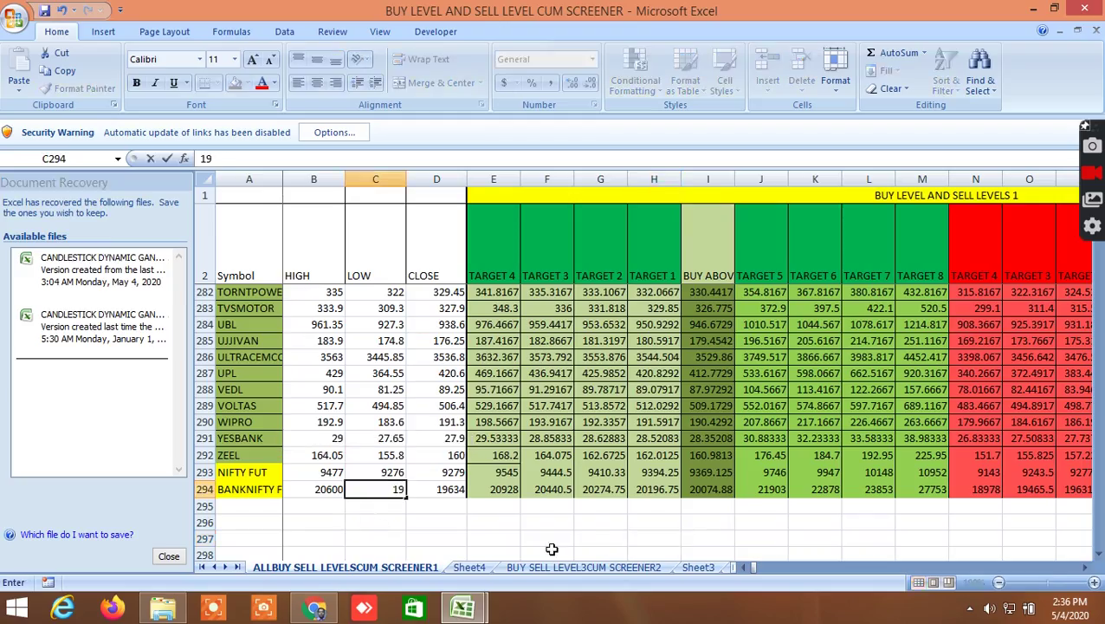
type("604")
key("Return")
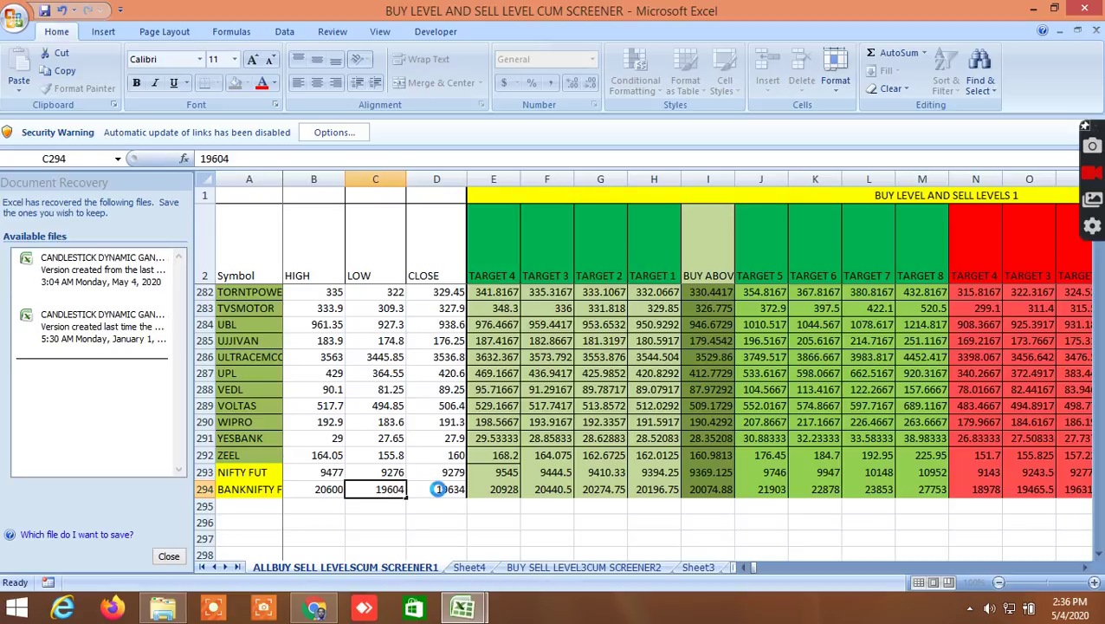
Check the live BANKNIFTY MAY FUT price in Chrome and set the BANKNIFTY futures row's CLOSE to 19629 in Excel.
left_click(437, 490)
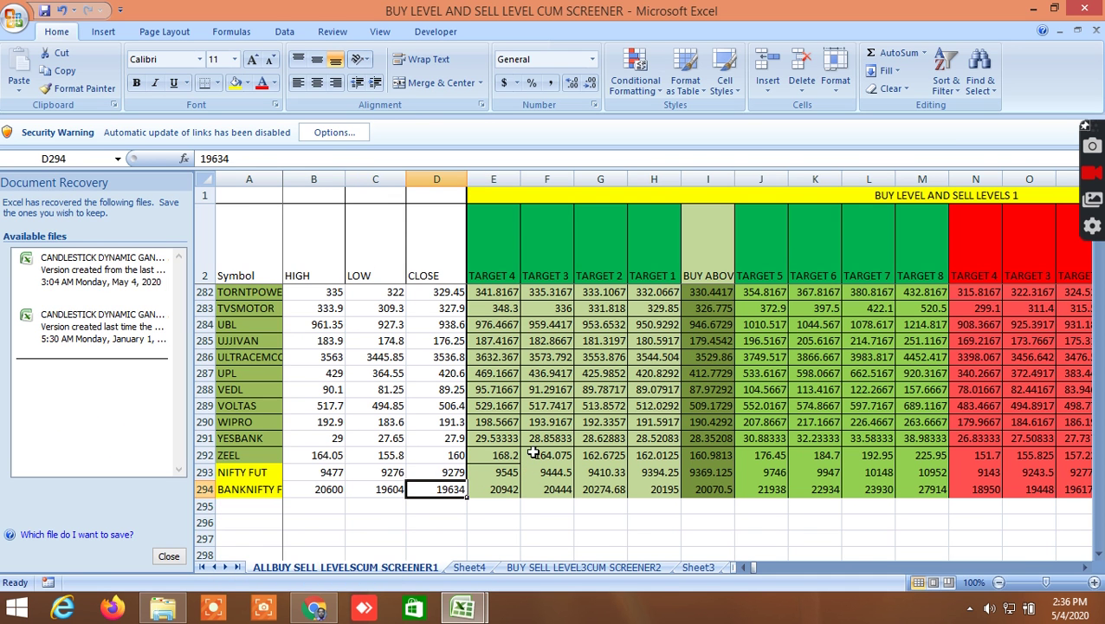
left_click(313, 608)
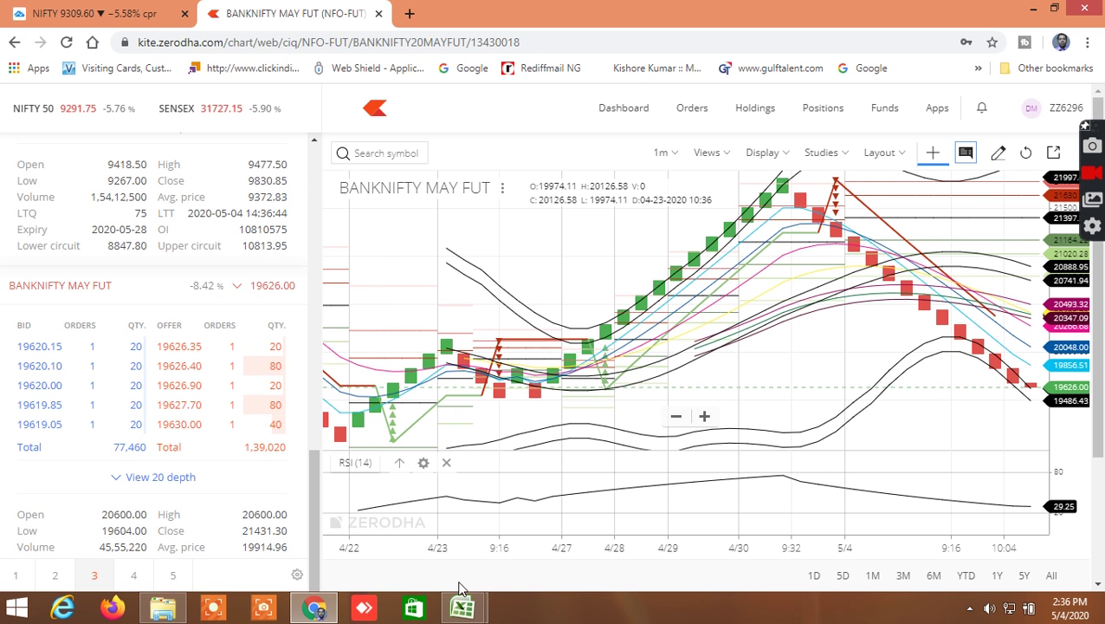
mouse_move(464, 606)
left_click(401, 545)
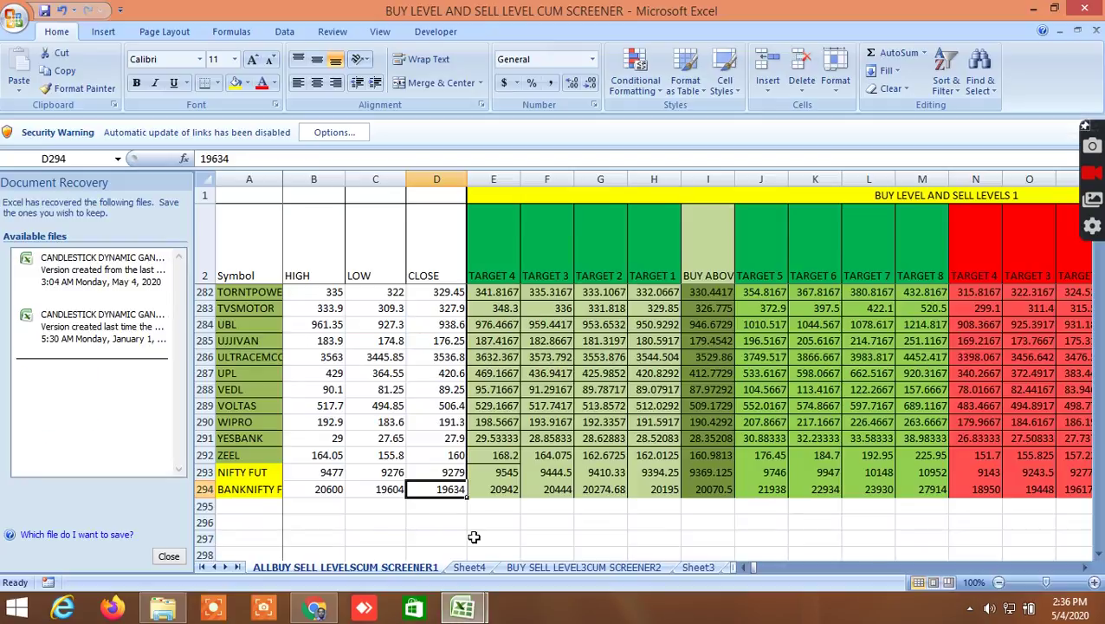
type("19629")
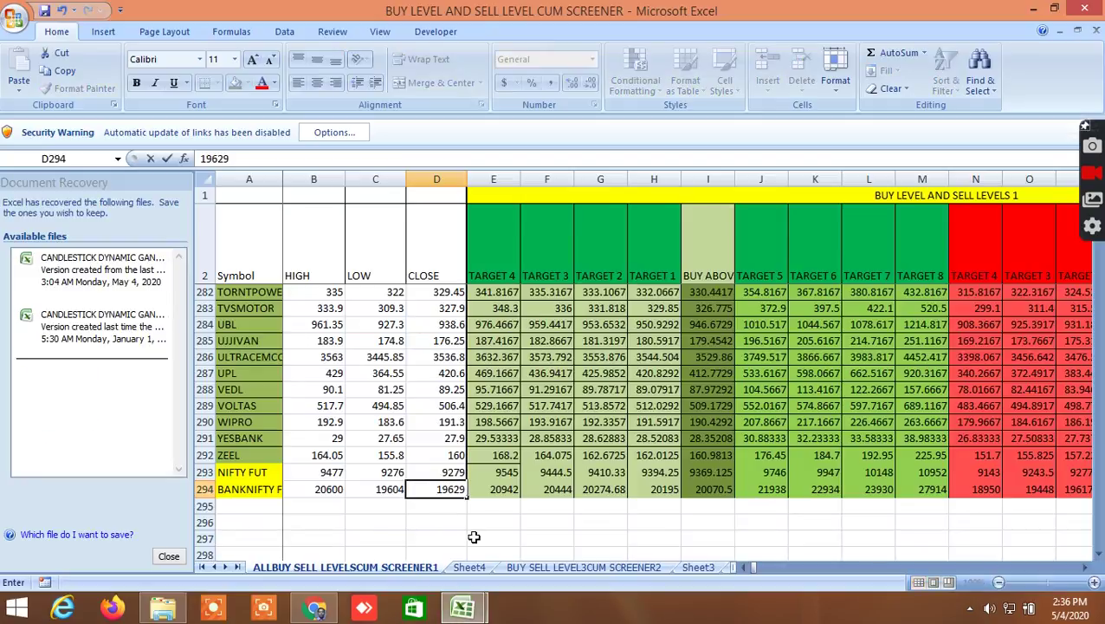
key("Return")
Look up NIFTY MAY FUT's low in Chrome and set the NIFTY FUT row's LOW to 9267 in Excel.
left_click(392, 471)
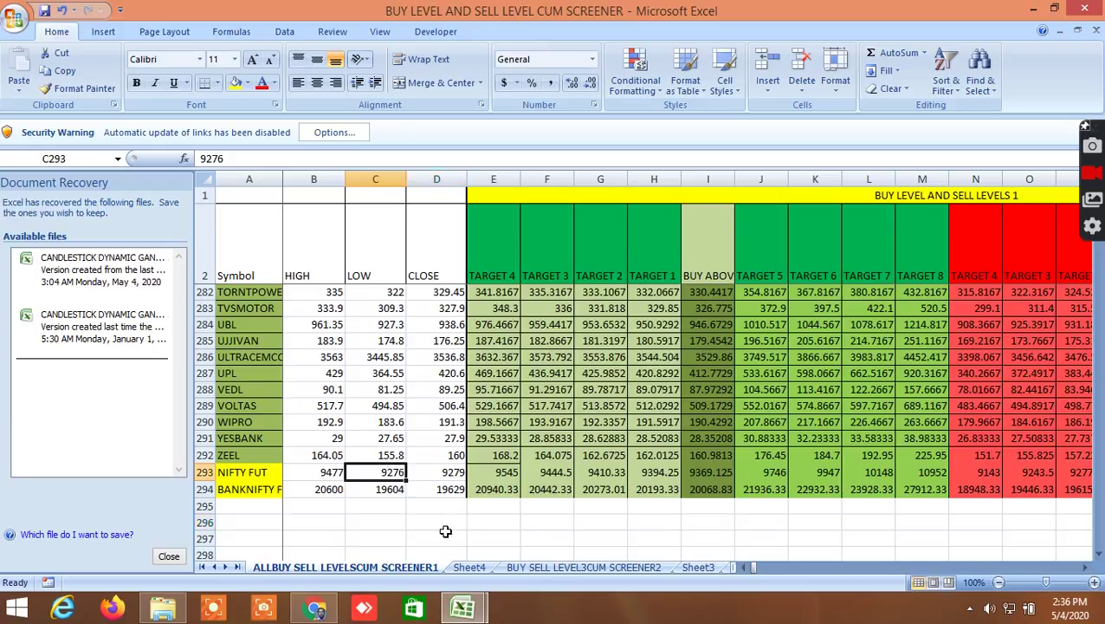
left_click(326, 606)
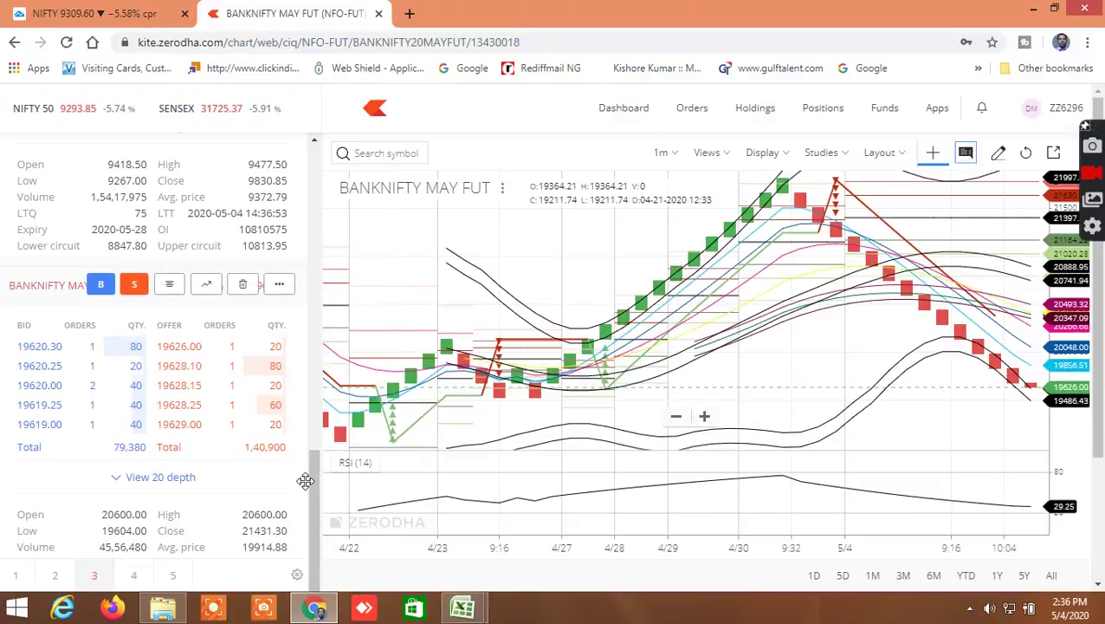
left_click_drag(315, 485, 293, 408)
mouse_move(461, 606)
left_click(424, 546)
type("9267")
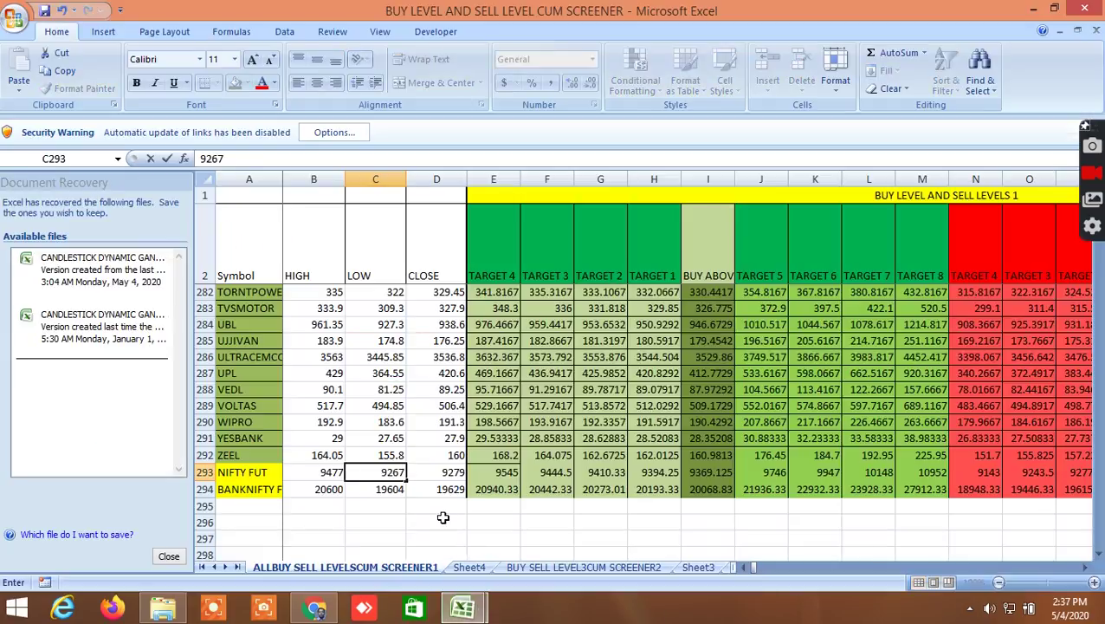
key("Tab")
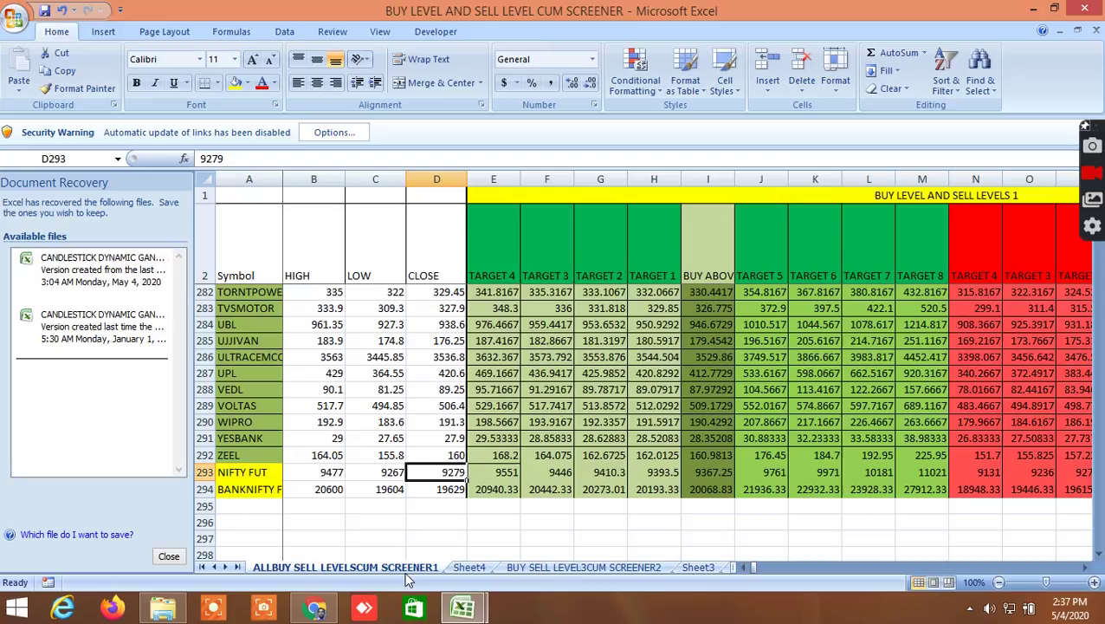
Check the live NIFTY MAY FUT price in Chrome and set the NIFTY FUT row's CLOSE to 9271 in Excel.
left_click(316, 606)
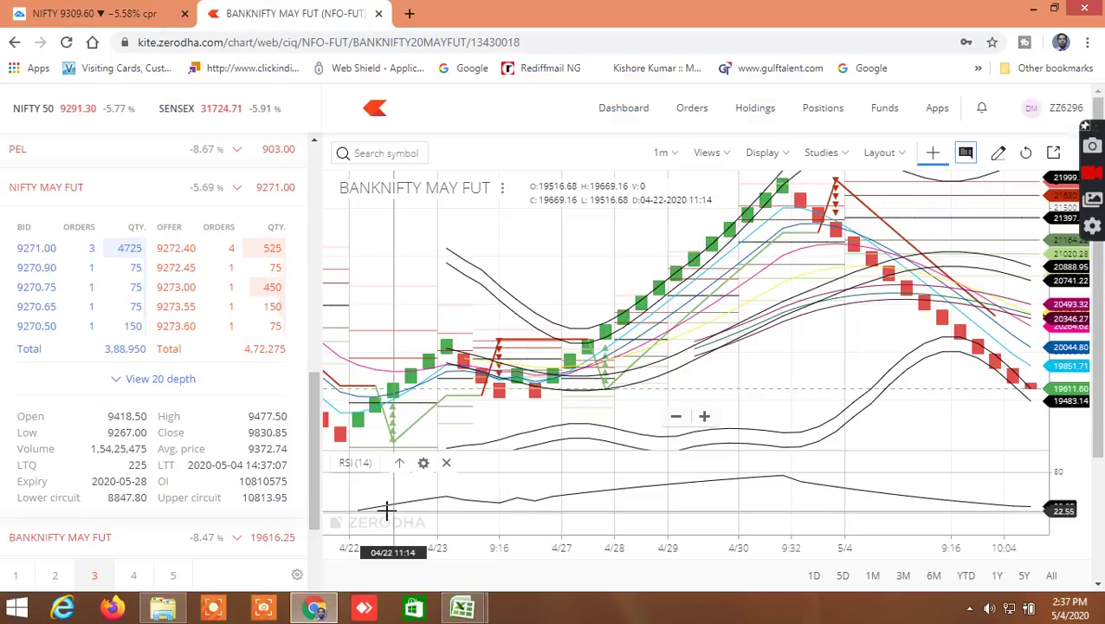
mouse_move(468, 604)
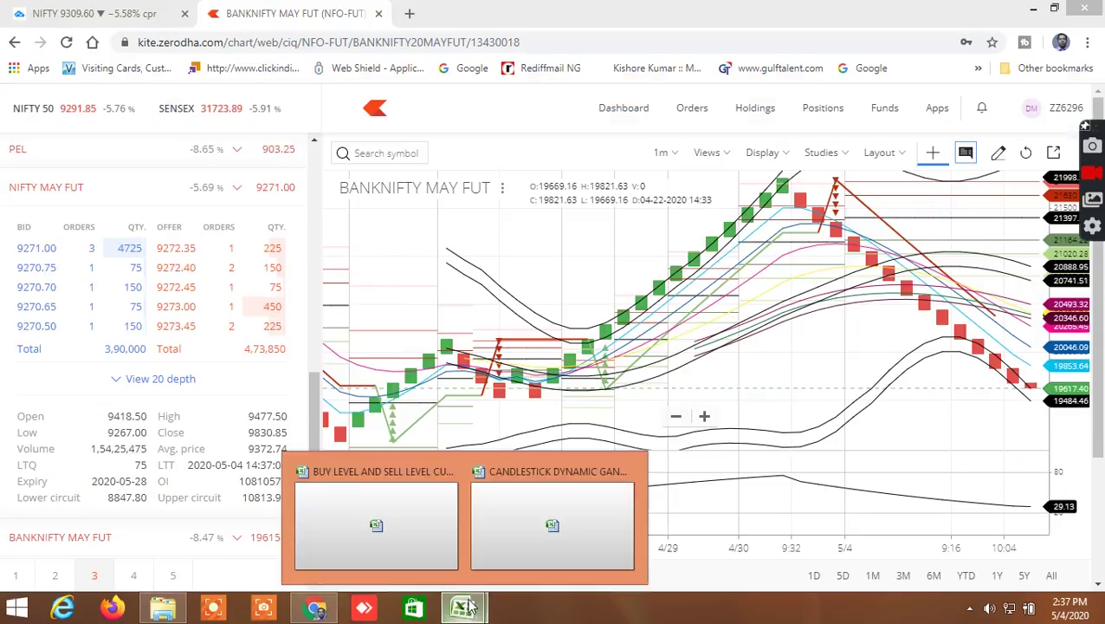
left_click(390, 530)
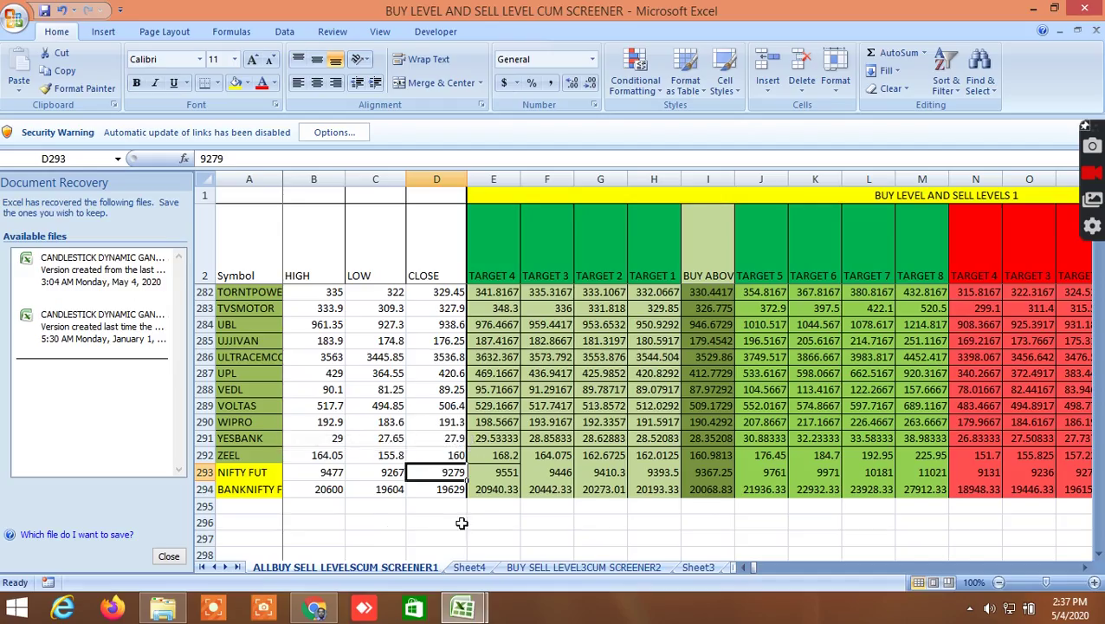
type("92")
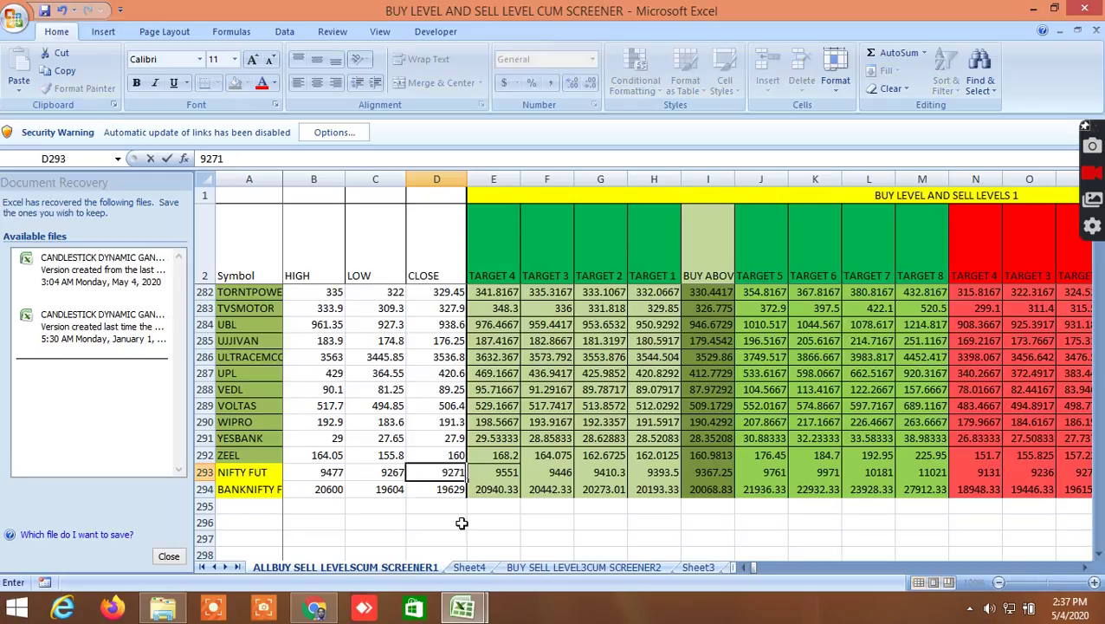
type("71")
left_click(654, 506)
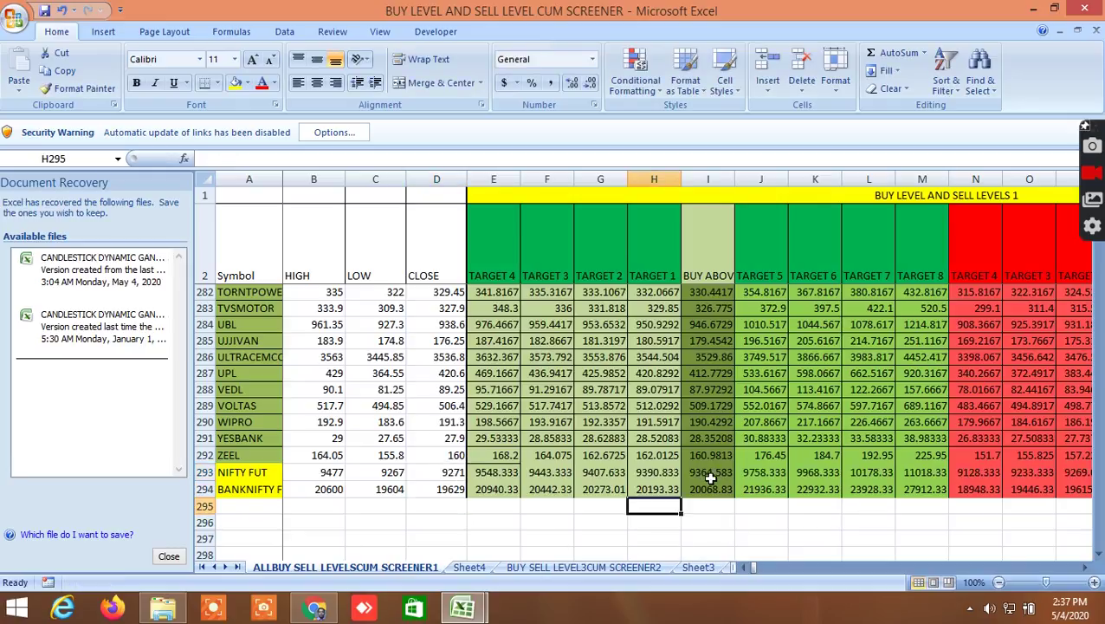
Examine the recalculated buy and sell targets for NIFTY FUT and BANKNIFTY futures up to the sell-side Target 8 column.
left_click(1088, 568)
left_click(1088, 568)
left_click(1088, 569)
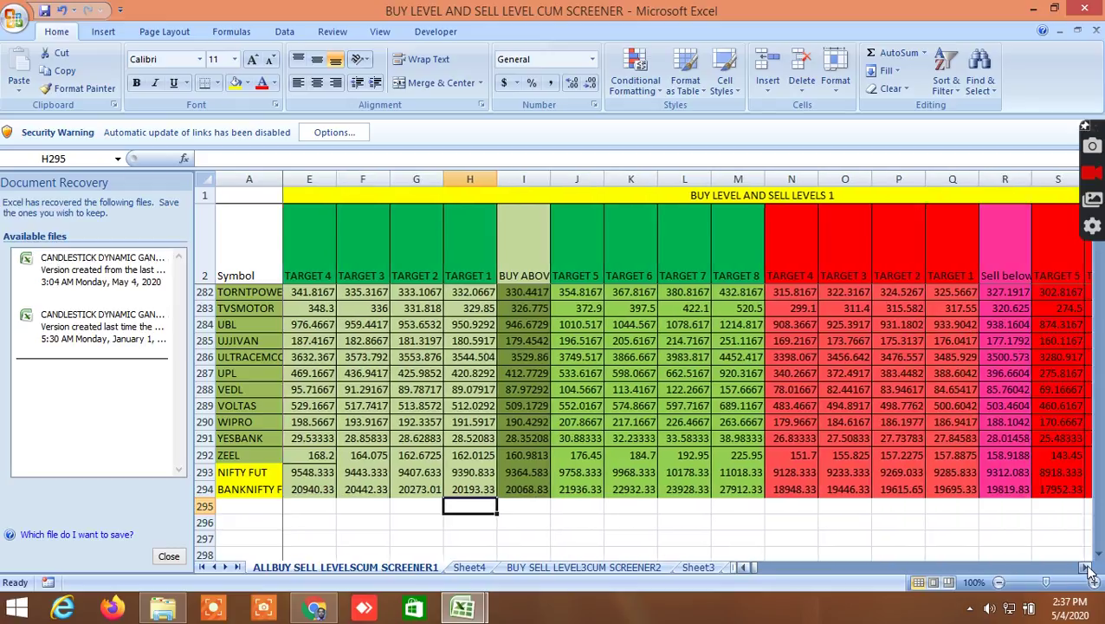
left_click(1089, 569)
left_click(1088, 568)
left_click(1088, 569)
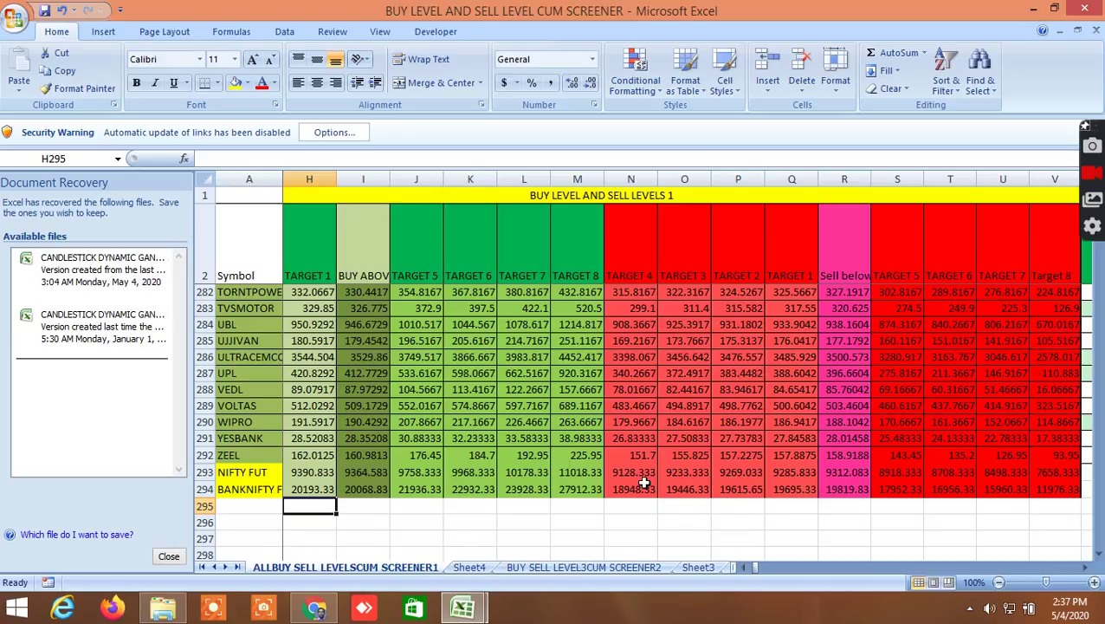
Examine the Gann degree and time-to-reverse columns and the Gann resistance levels for the two index futures rows.
left_click_drag(755, 572, 864, 578)
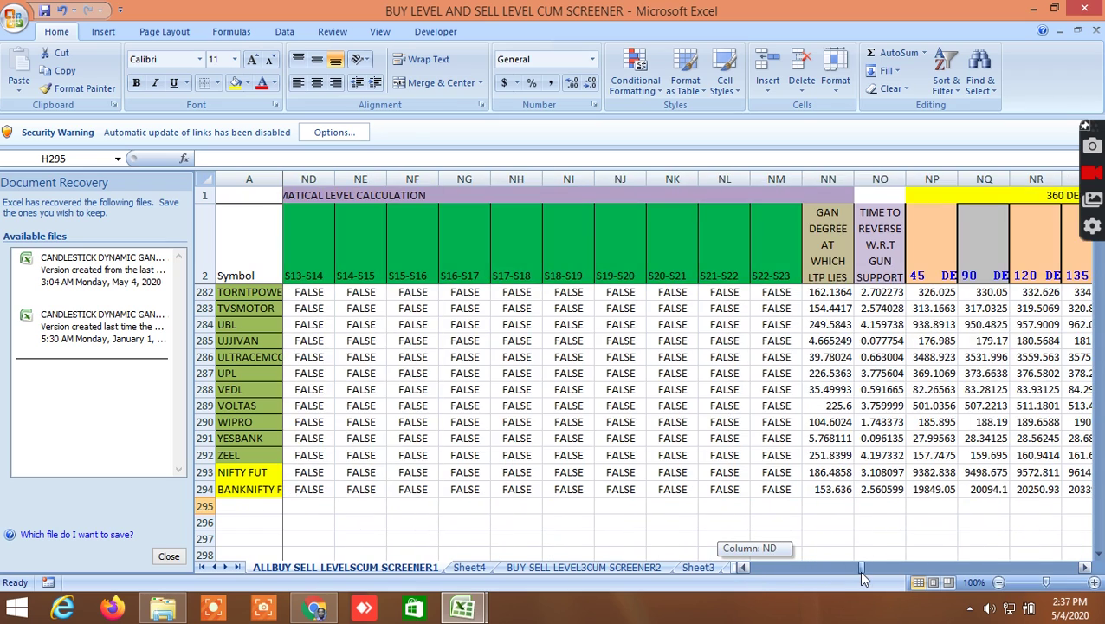
left_click_drag(862, 574, 862, 573)
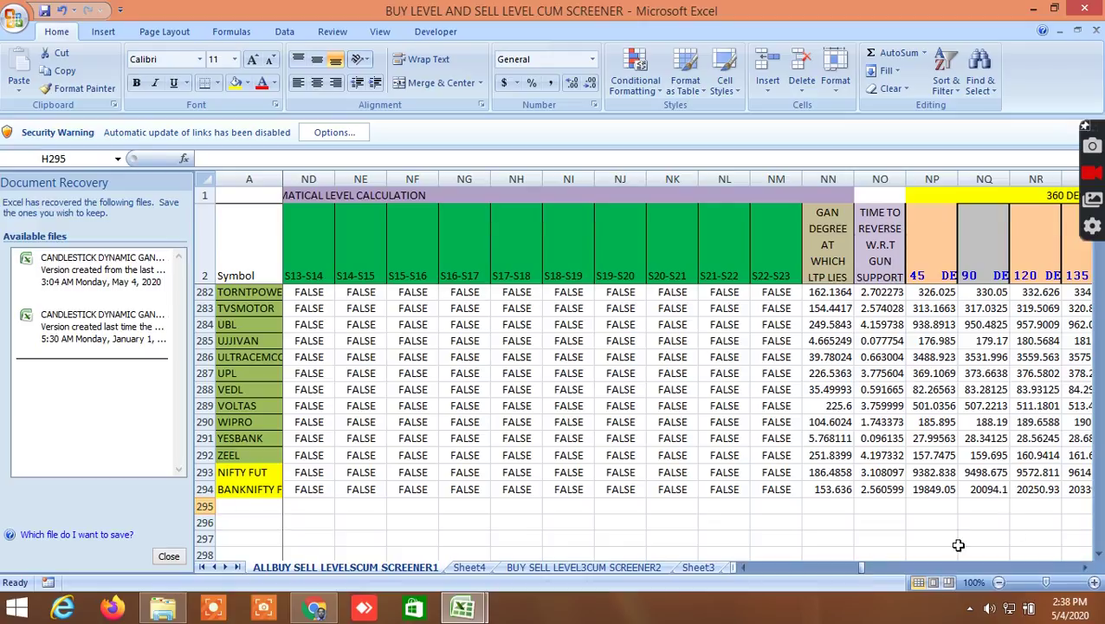
left_click_drag(740, 567, 744, 564)
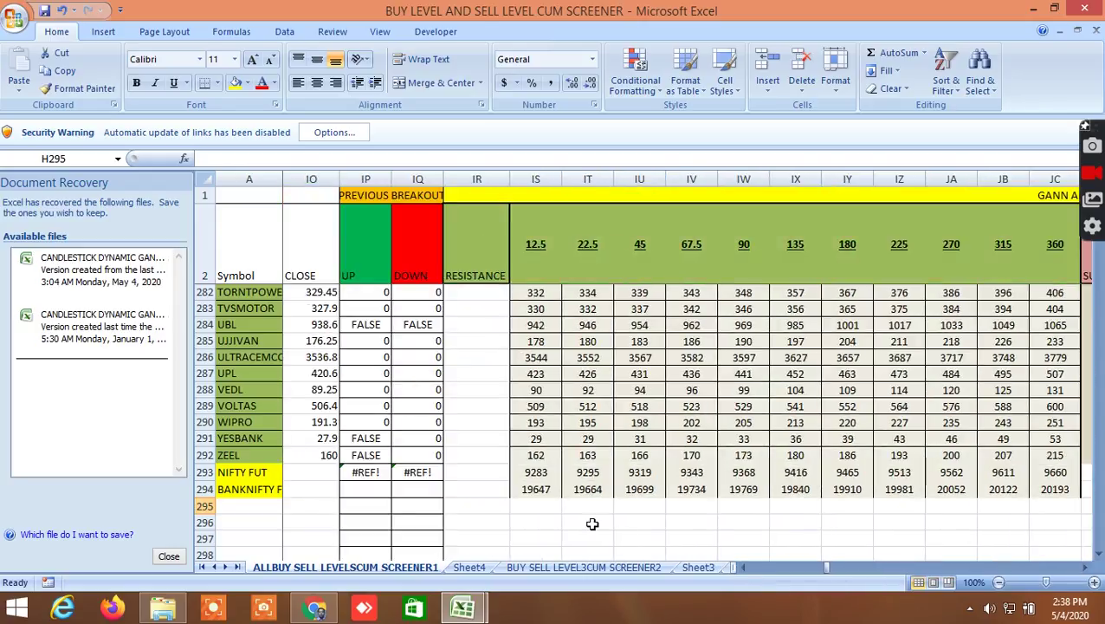
left_click(692, 507)
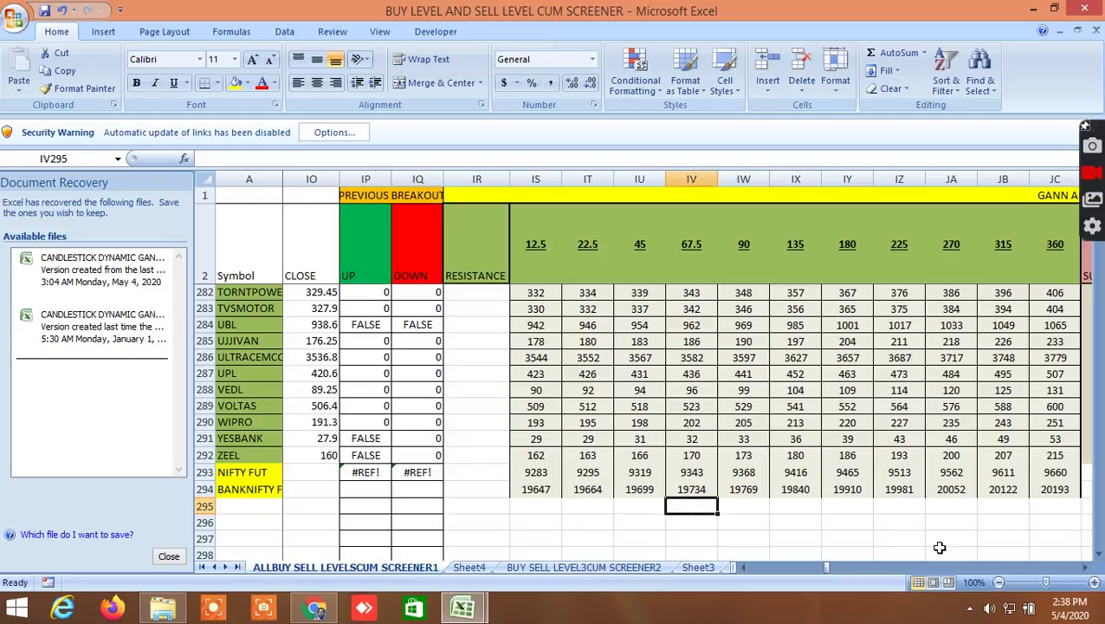
Examine the two index futures rows across the Gann support, Murrey's mathematical level and 360-degree price analysis columns.
left_click(1089, 567)
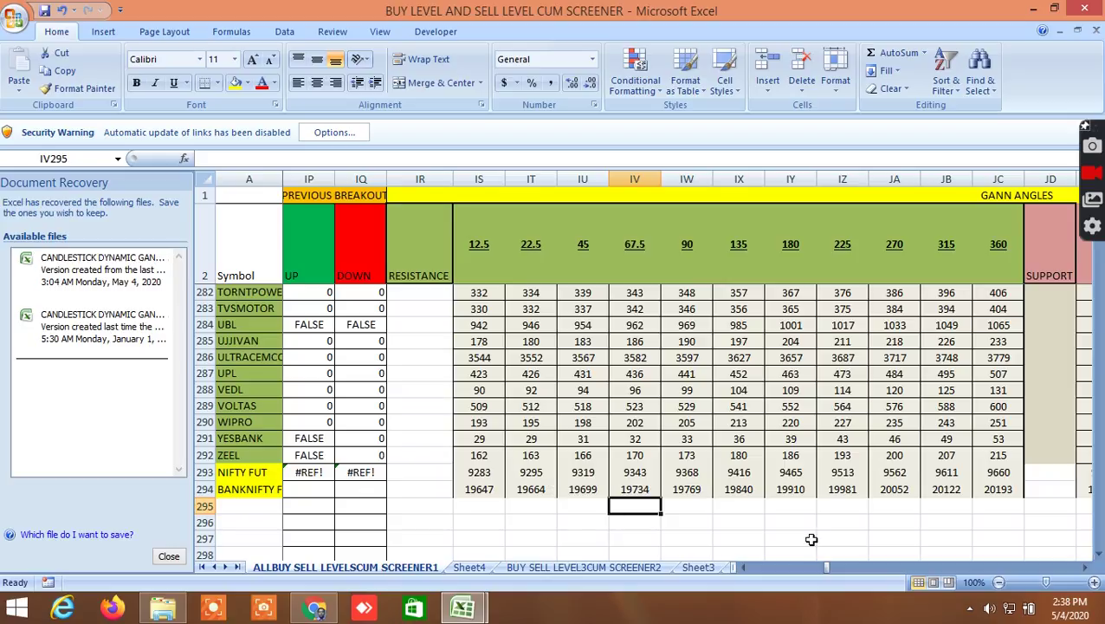
left_click(1085, 567)
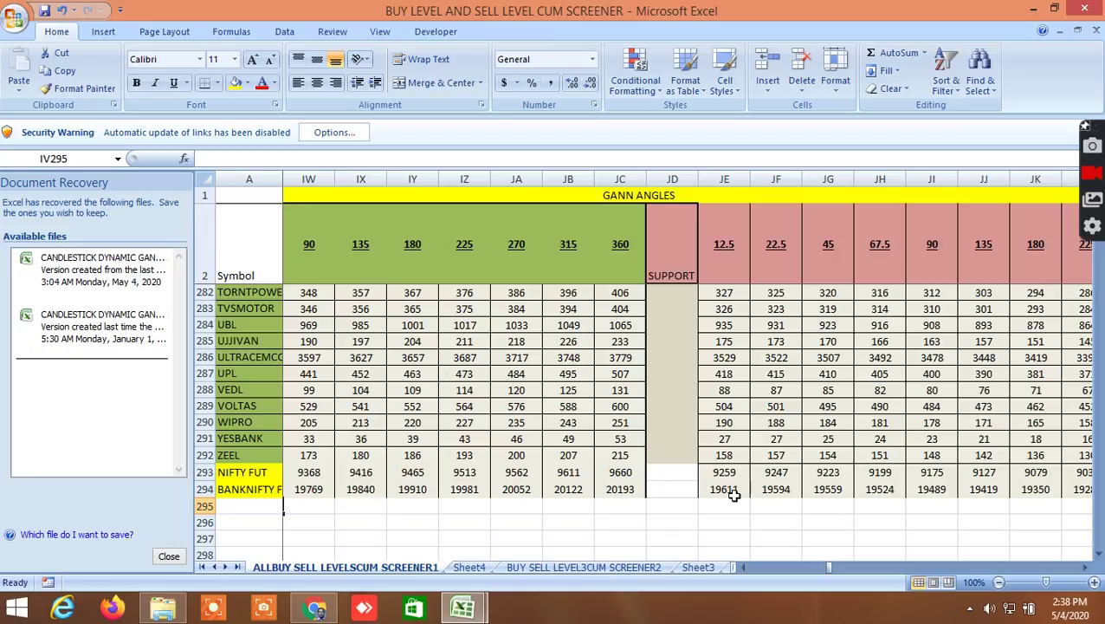
left_click(1087, 567)
left_click(1087, 567)
left_click_drag(1087, 568, 1086, 568)
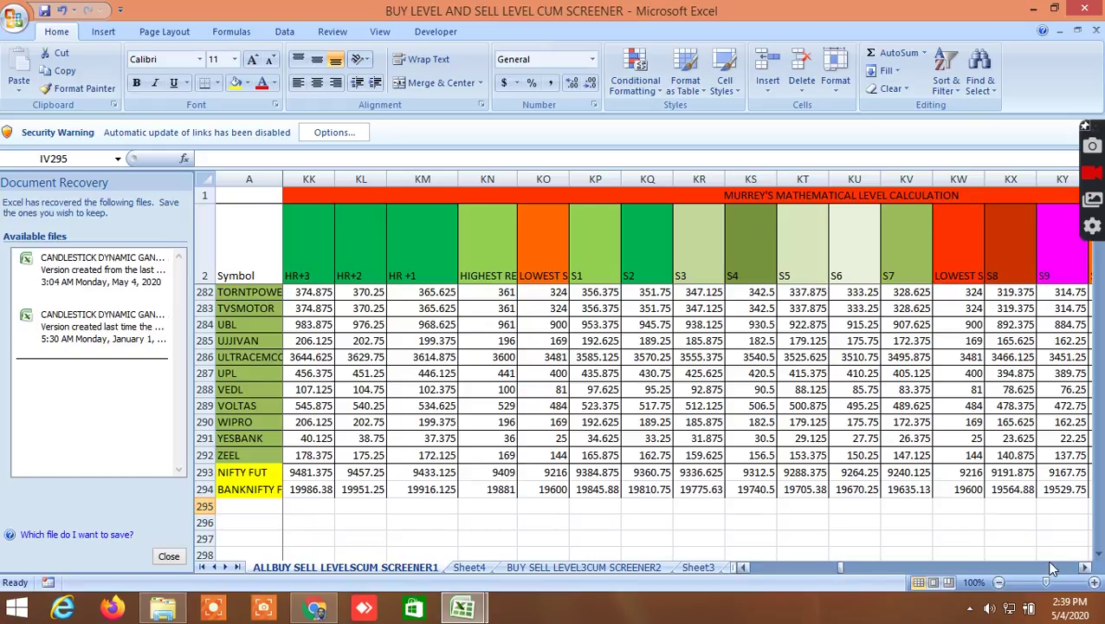
left_click(1088, 567)
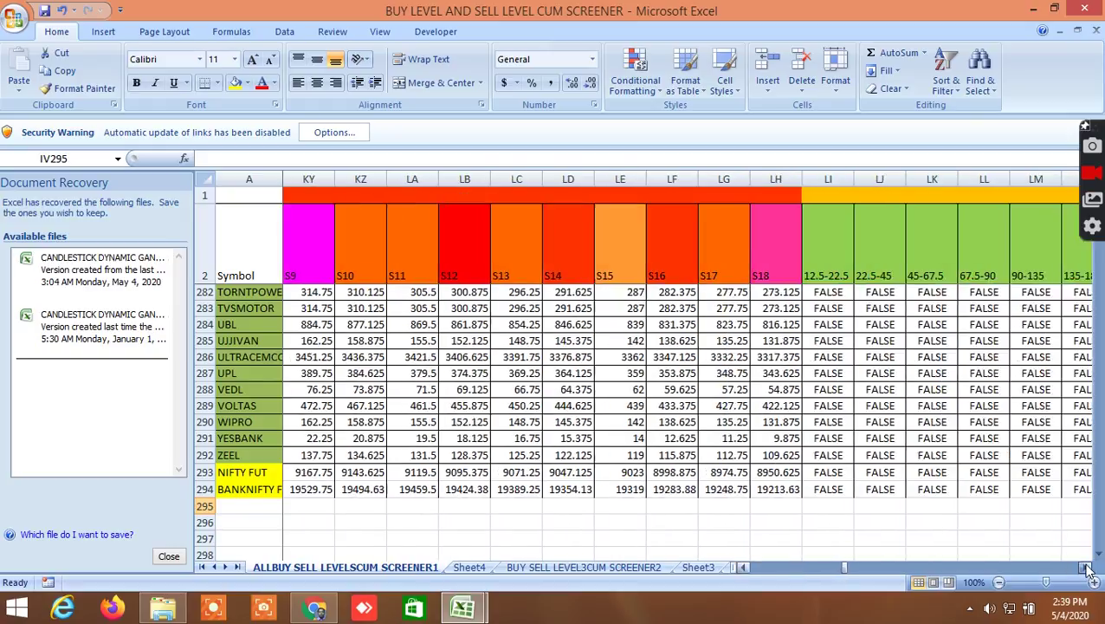
left_click_drag(1088, 567, 1088, 567)
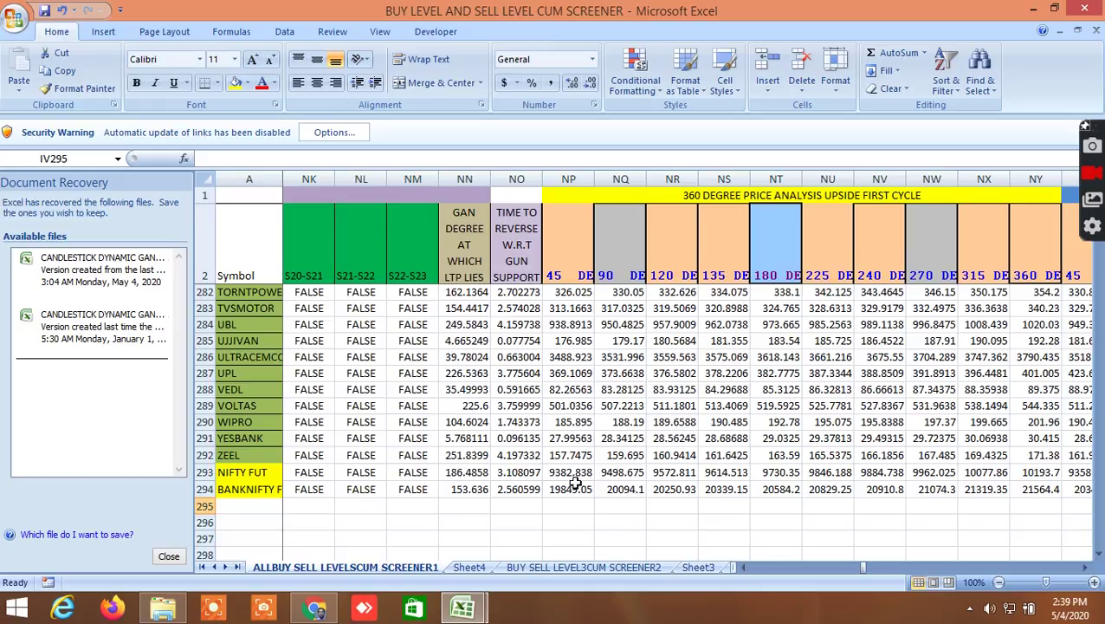
left_click_drag(1088, 567, 1088, 568)
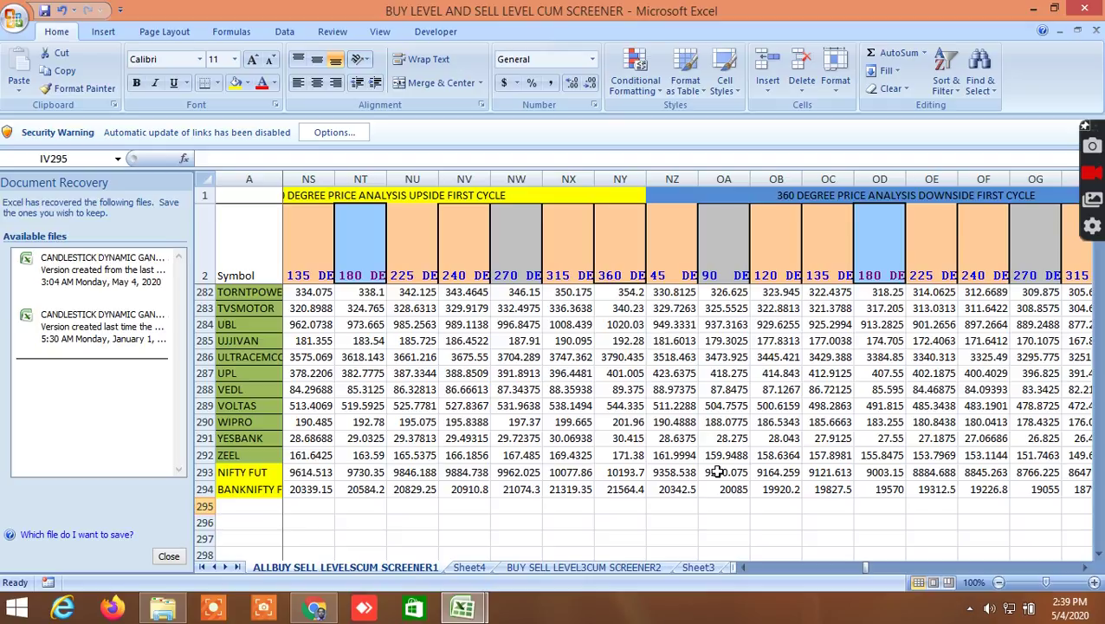
Return to the Gann angles columns and compare them with the live NIFTY and BANKNIFTY MAY FUT quotes in Chrome.
left_click_drag(865, 567, 824, 572)
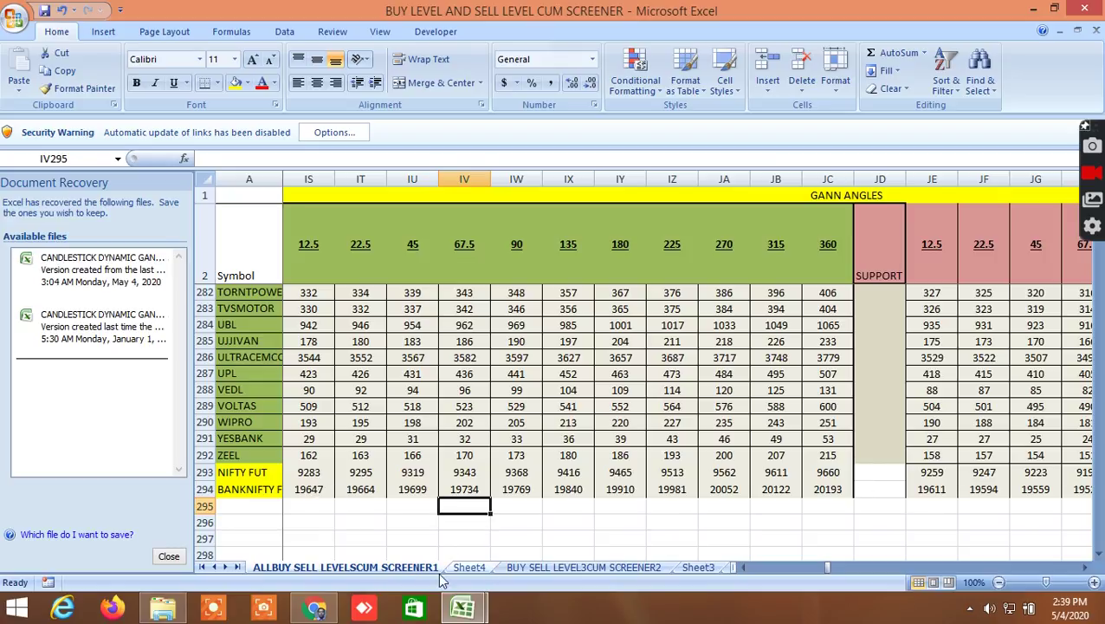
left_click(323, 607)
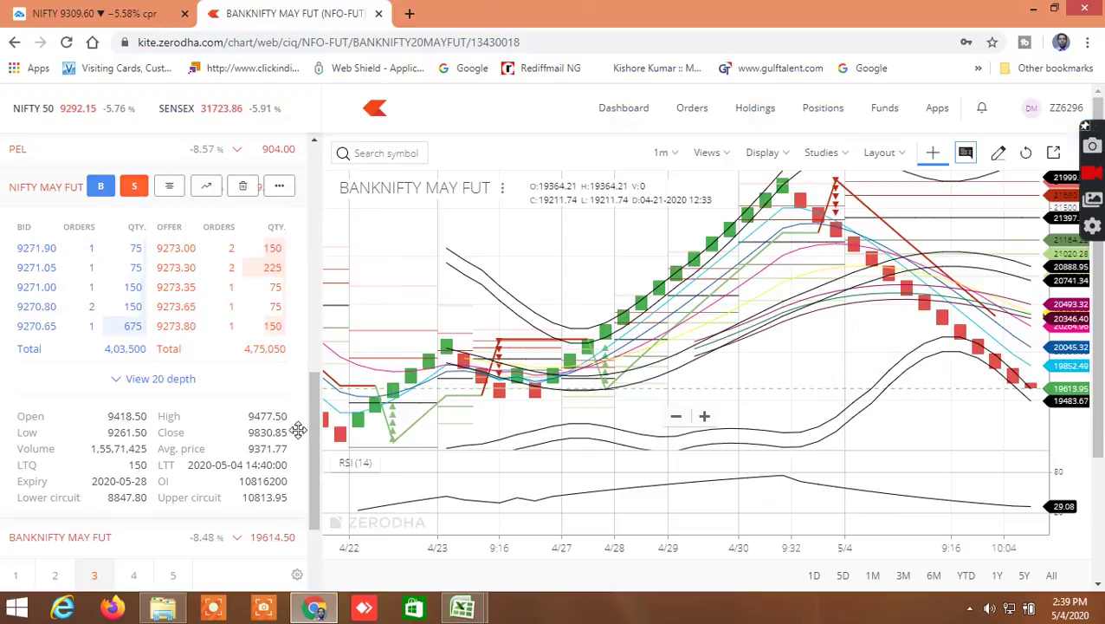
left_click_drag(318, 422, 308, 447)
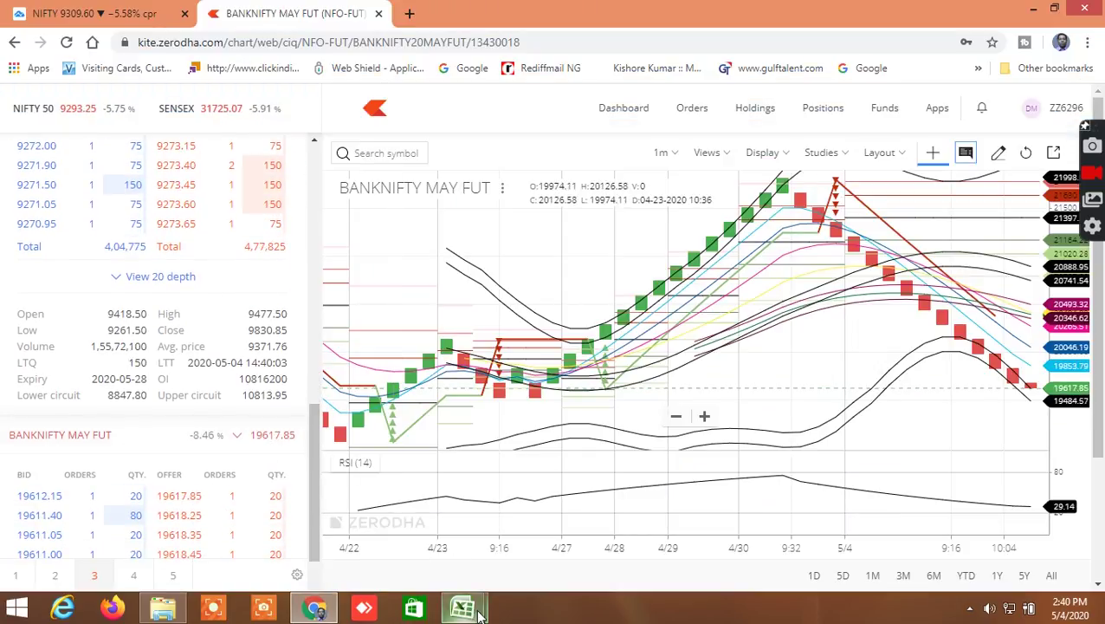
mouse_move(478, 610)
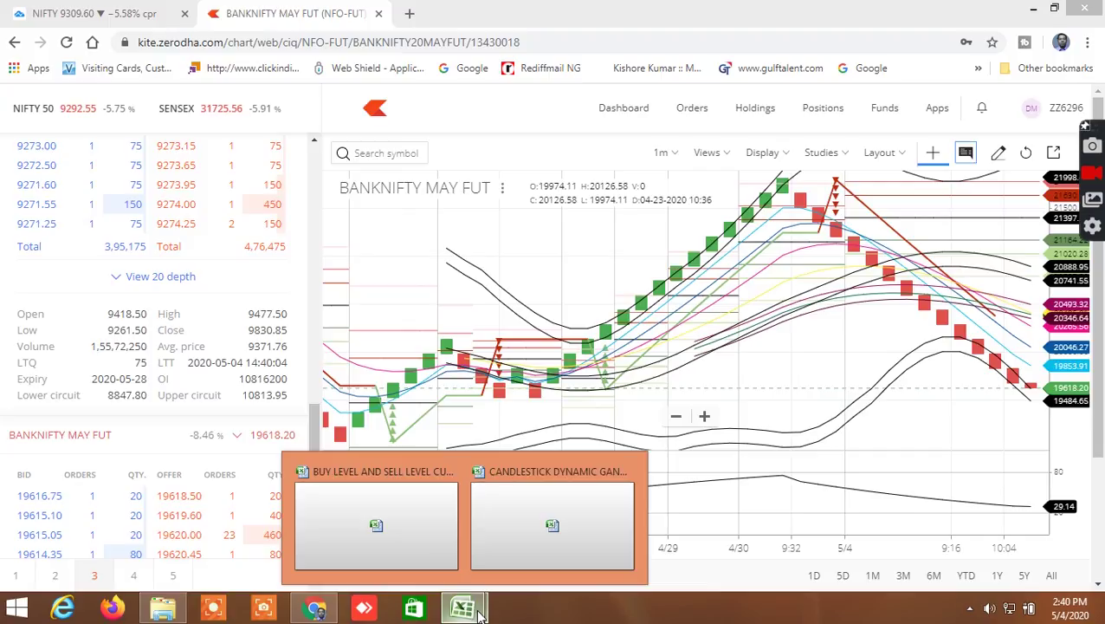
left_click(413, 527)
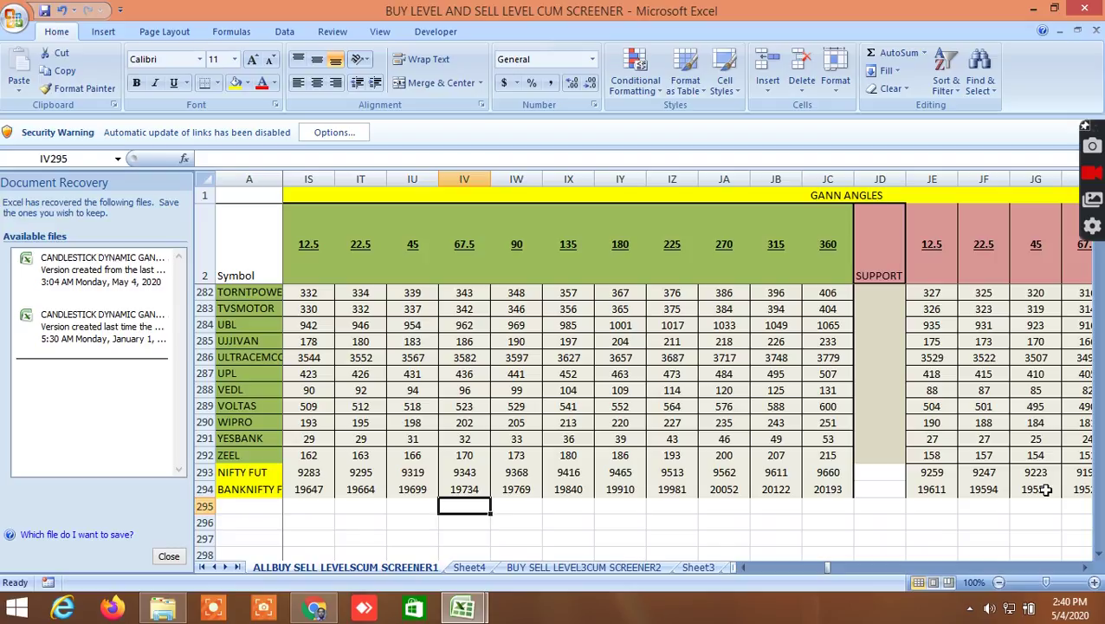
Recheck both futures' live prices in Chrome against the Gann resistance and support levels in the Excel workbook.
left_click(315, 607)
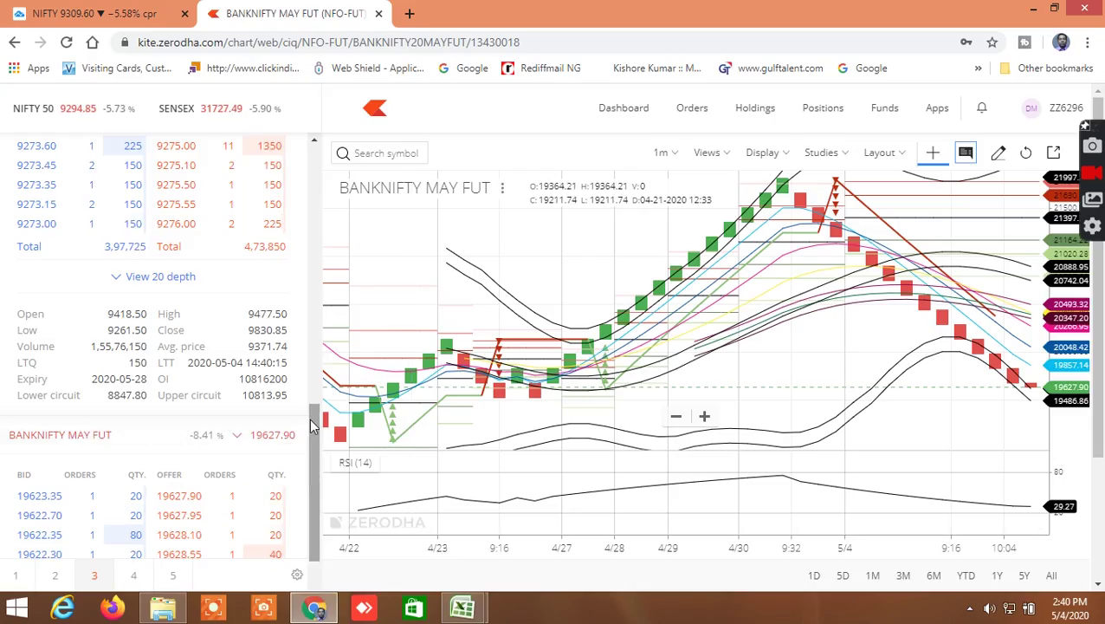
left_click_drag(310, 431, 300, 396)
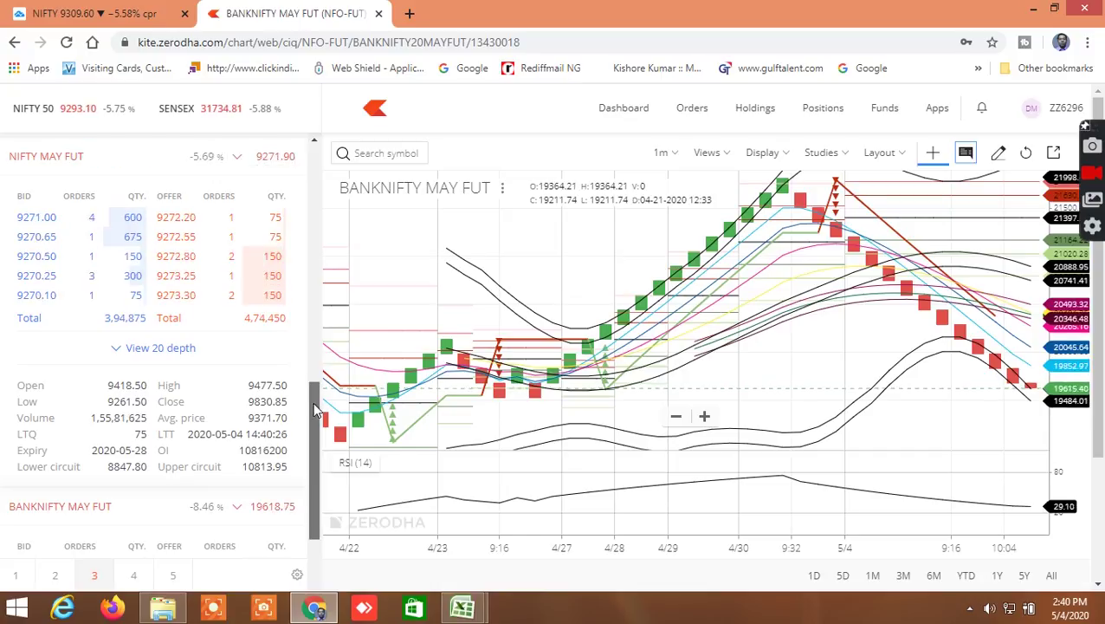
mouse_move(225, 485)
mouse_move(205, 507)
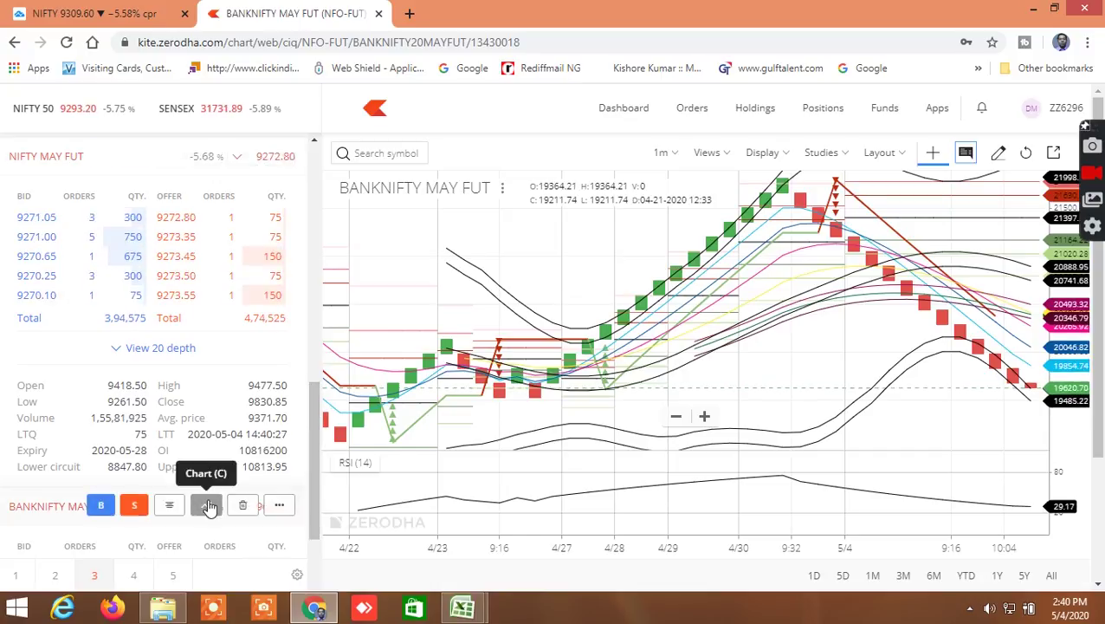
mouse_move(203, 170)
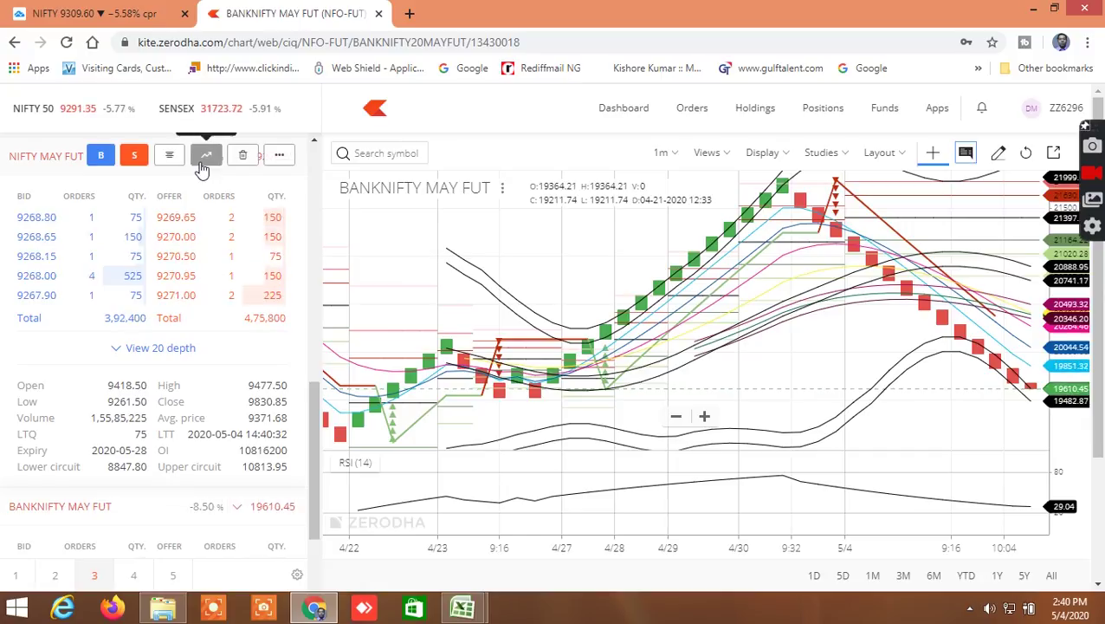
mouse_move(241, 509)
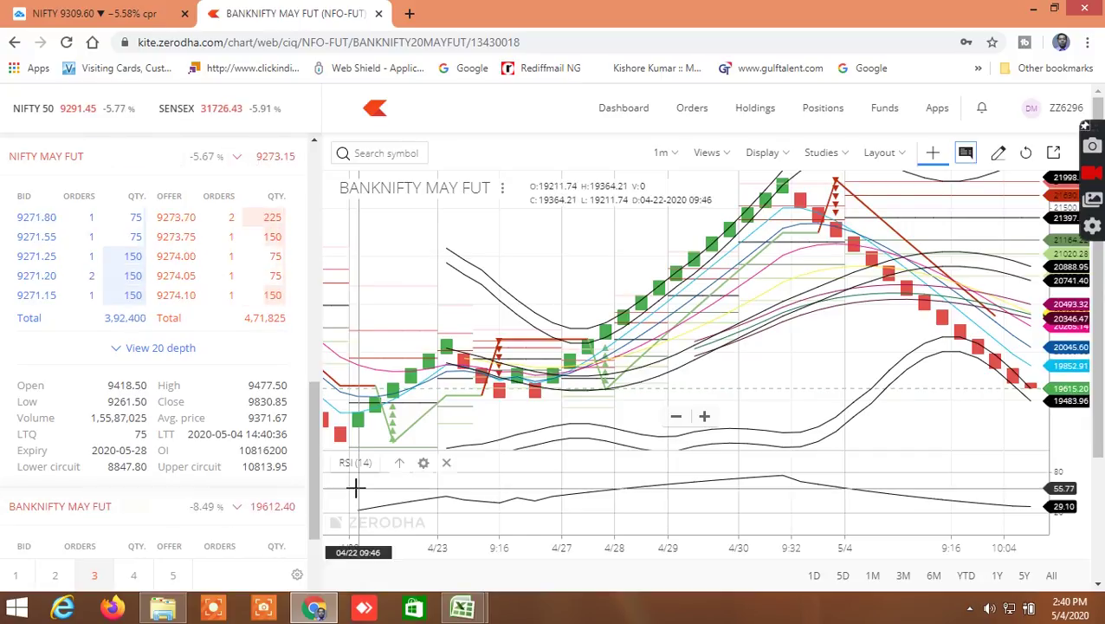
mouse_move(286, 503)
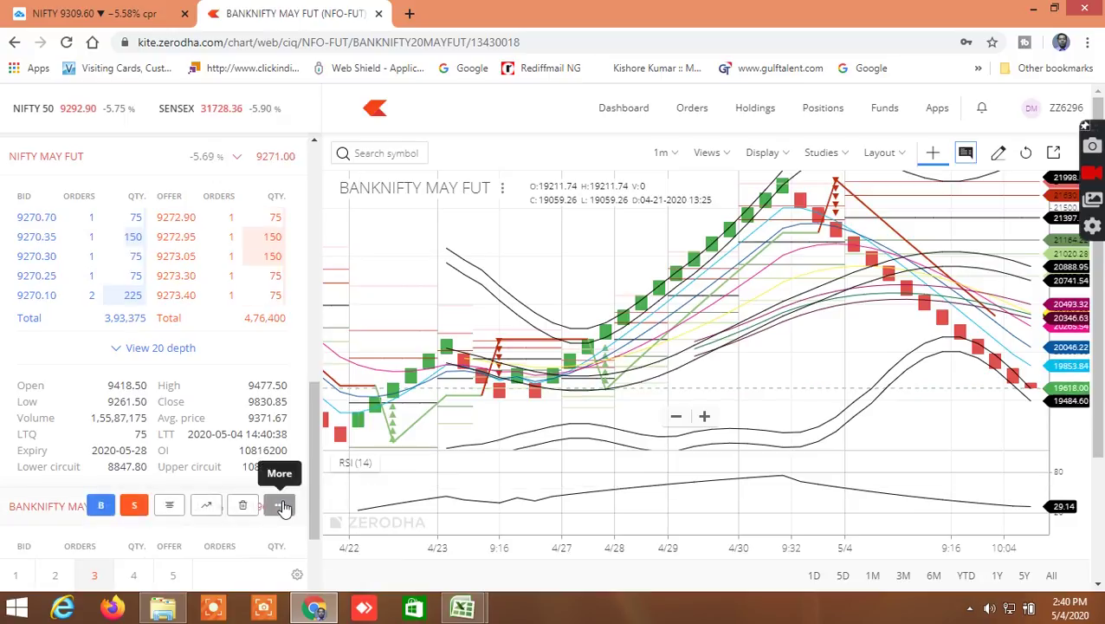
mouse_move(463, 607)
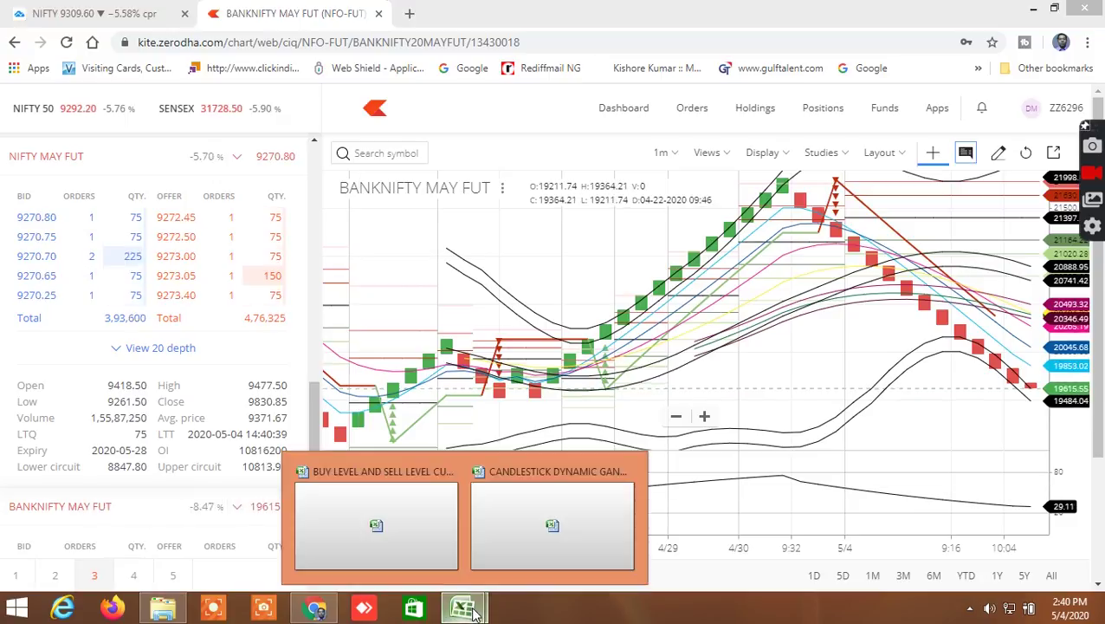
left_click(396, 536)
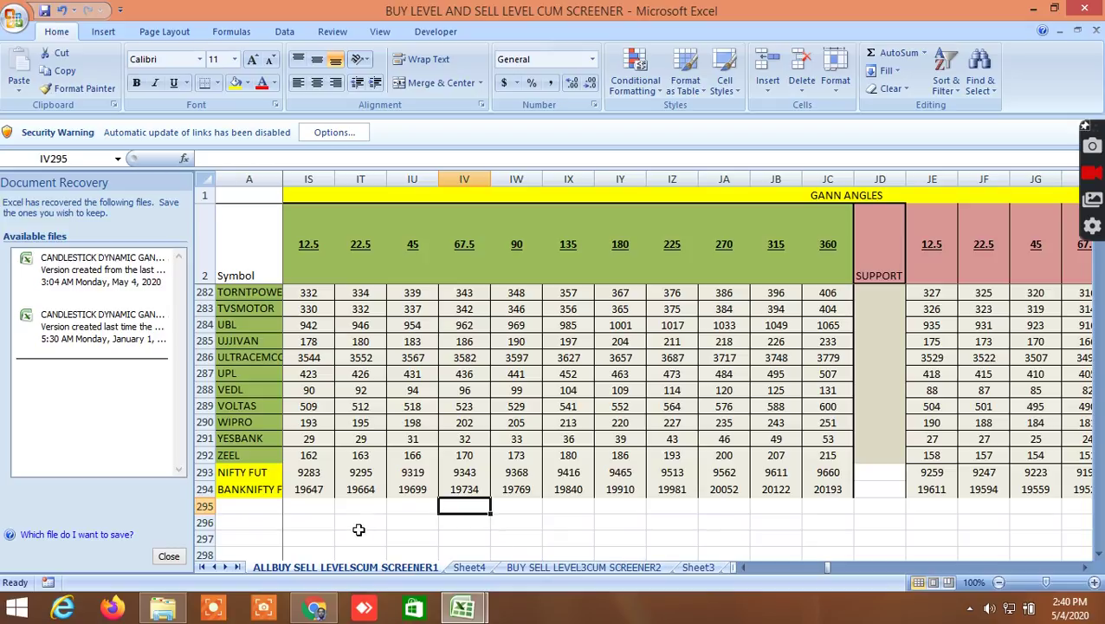
left_click(332, 606)
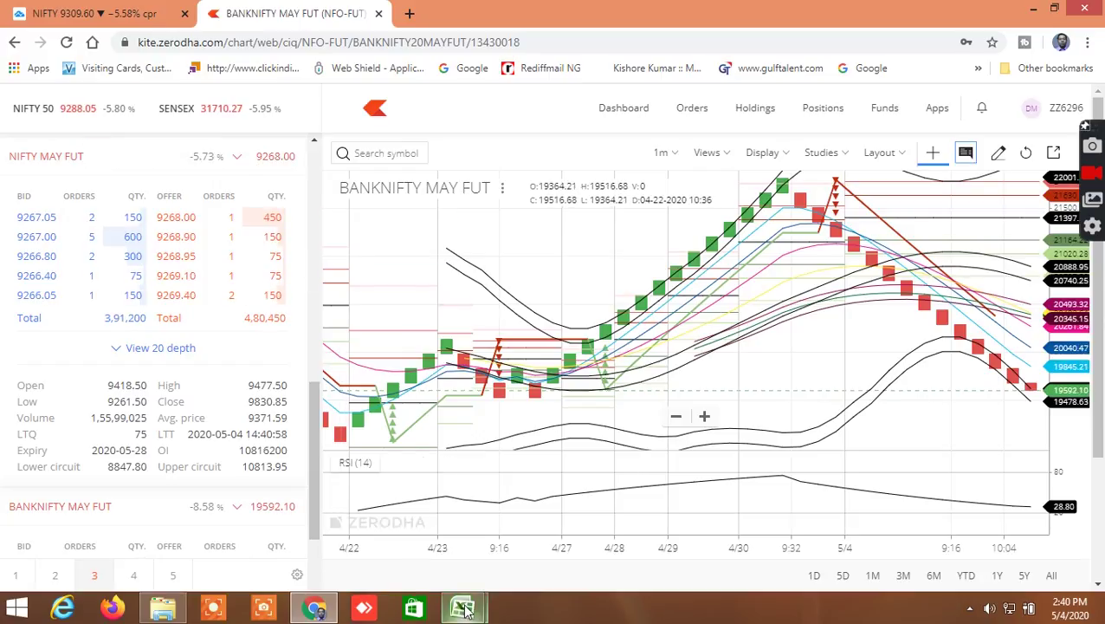
mouse_move(462, 607)
left_click(372, 531)
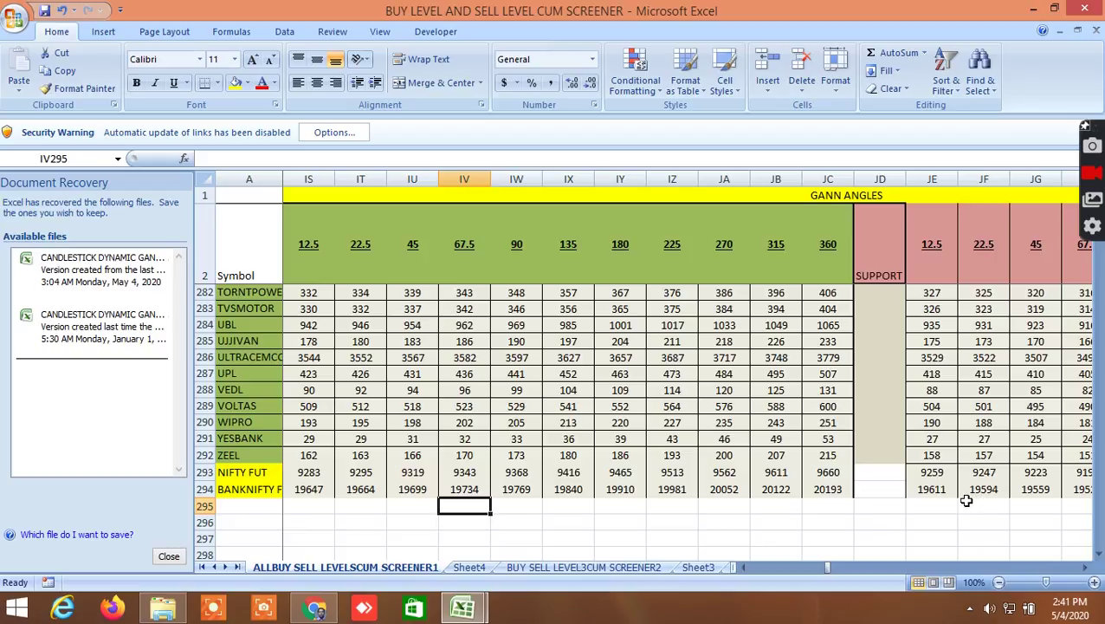
Look up BANKNIFTY MAY FUT's low in the Chrome watchlist and return to the buy/sell level workbook in Excel.
left_click(336, 604)
mouse_move(275, 510)
mouse_move(237, 156)
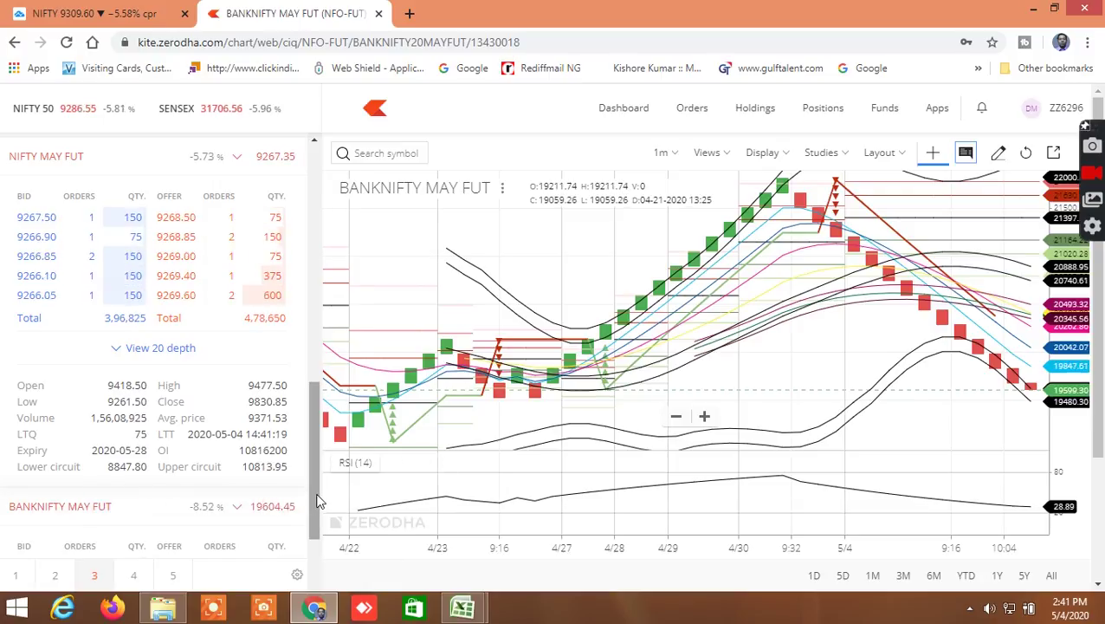
left_click_drag(311, 478, 307, 549)
mouse_move(462, 606)
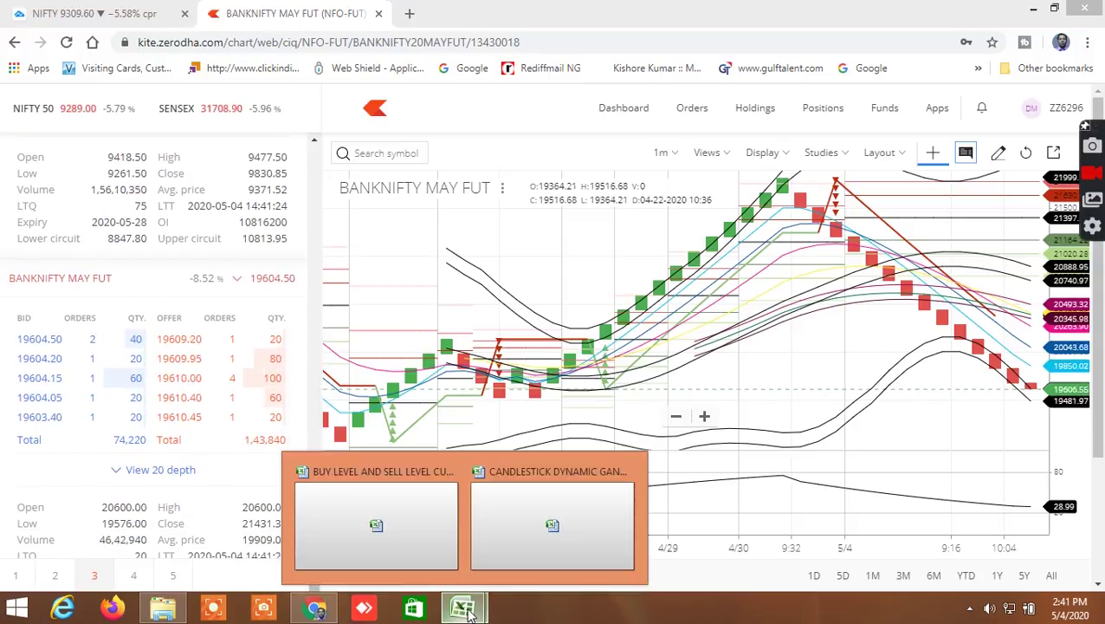
left_click(387, 524)
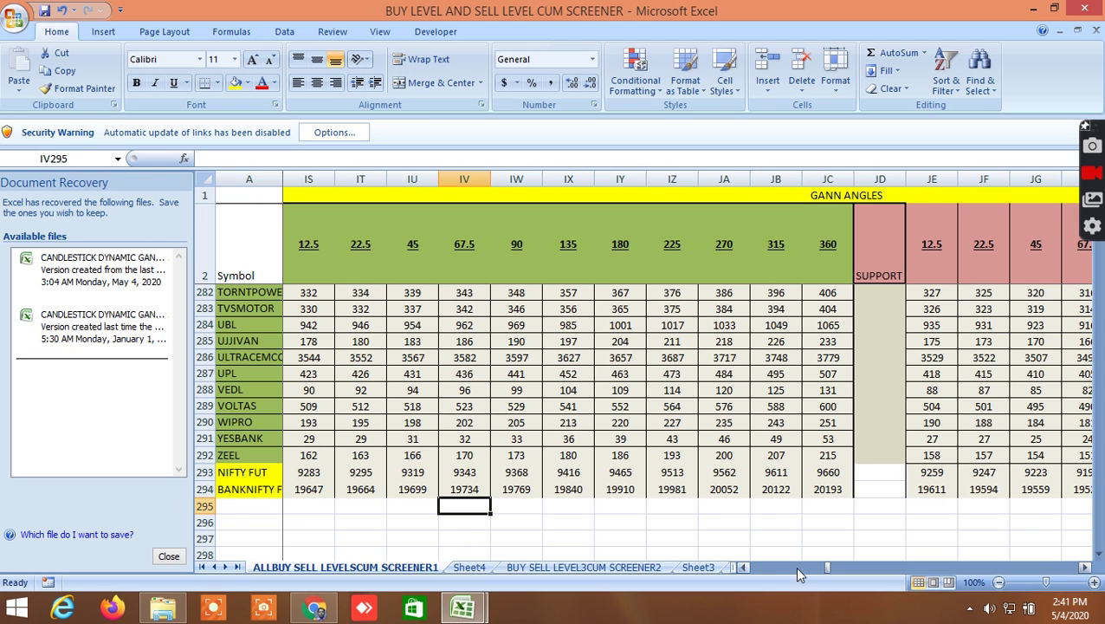
Recheck BANKNIFTY MAY FUT's low in Chrome and set the BANKNIFTY futures row's LOW to 19576 in Excel.
left_click_drag(823, 567, 736, 564)
double_click(390, 490)
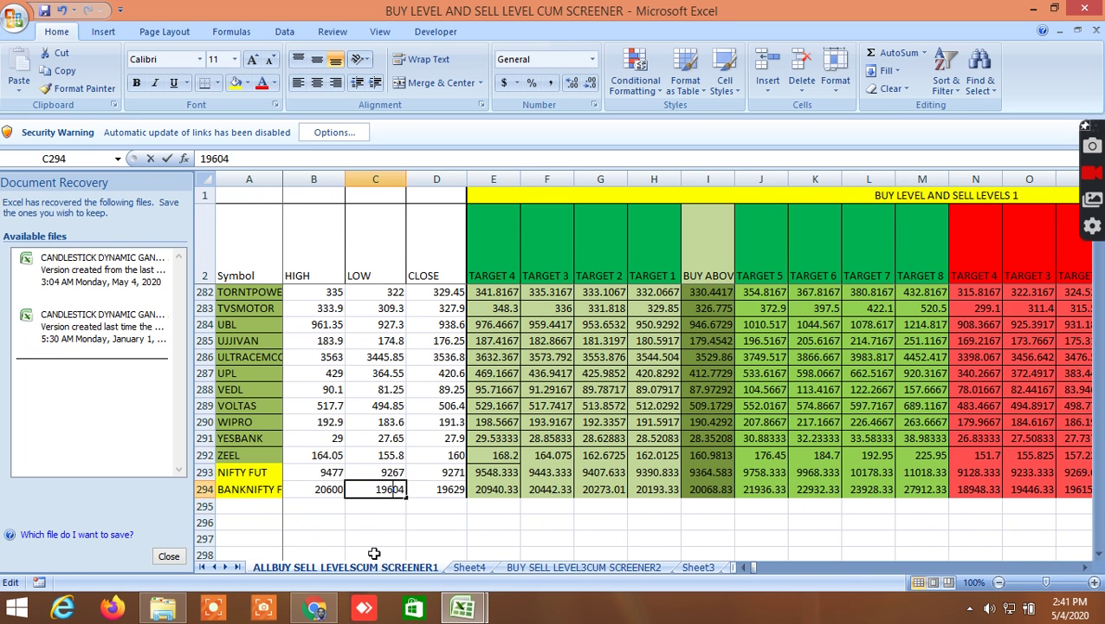
left_click(387, 508)
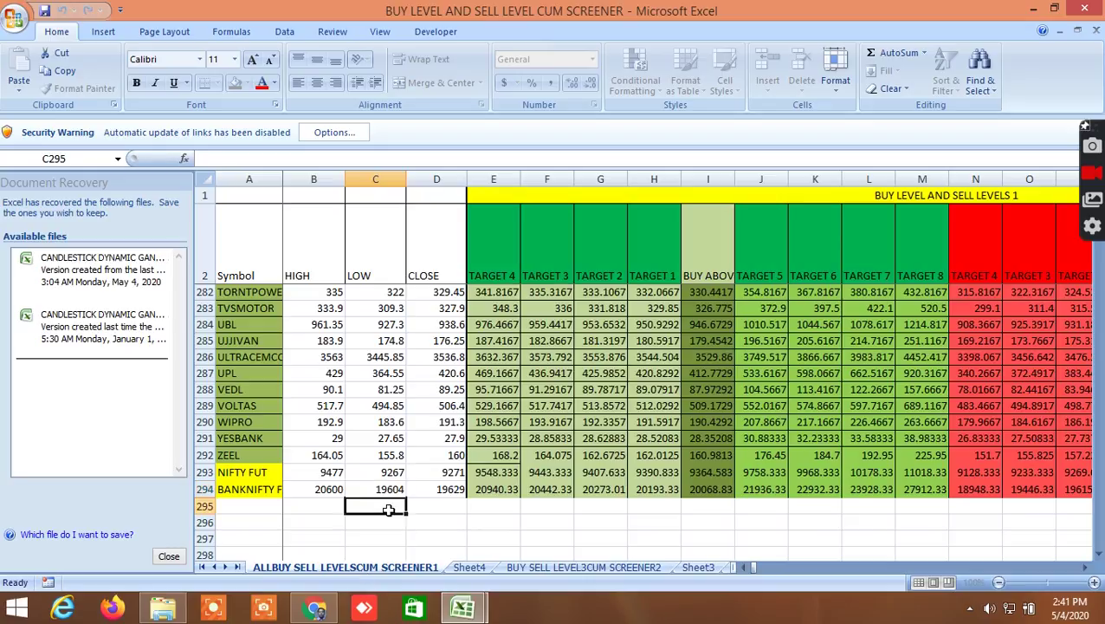
left_click(392, 490)
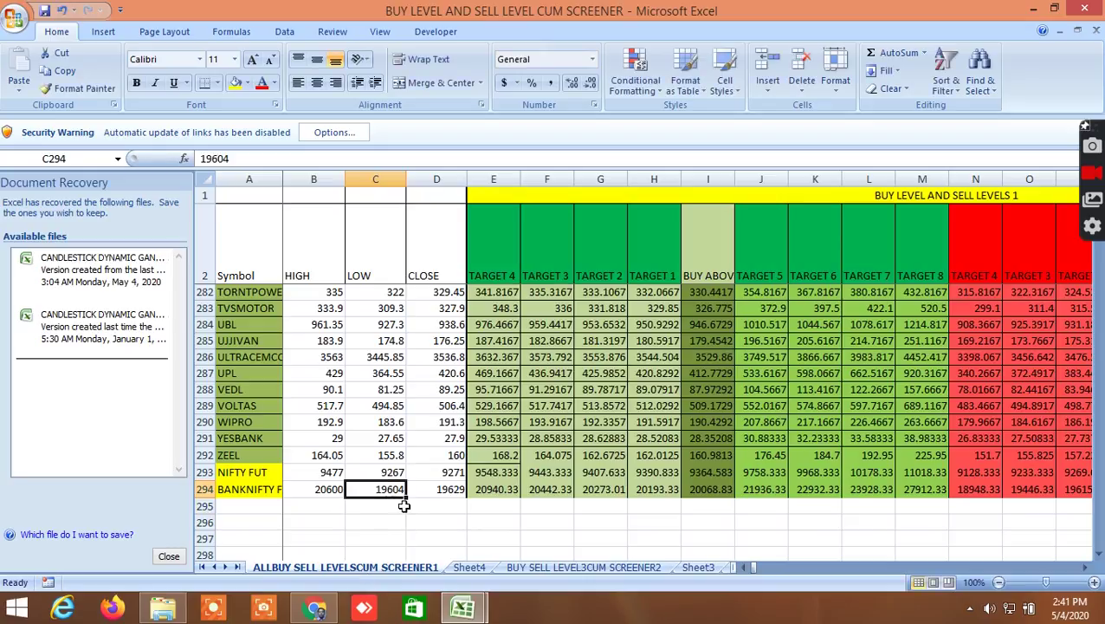
left_click(314, 608)
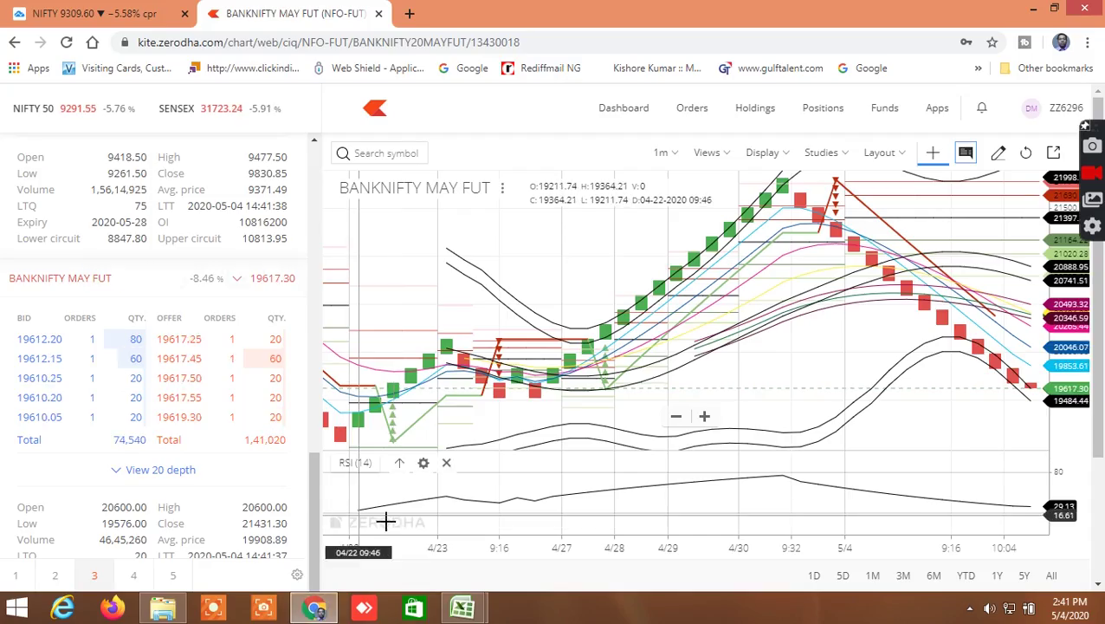
mouse_move(462, 603)
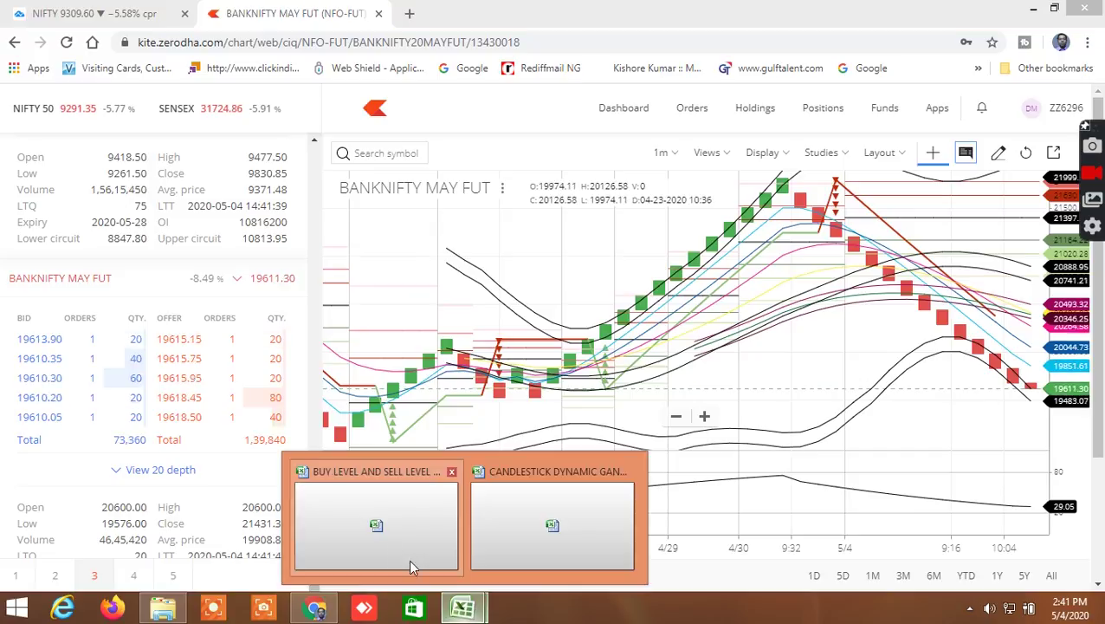
left_click(389, 545)
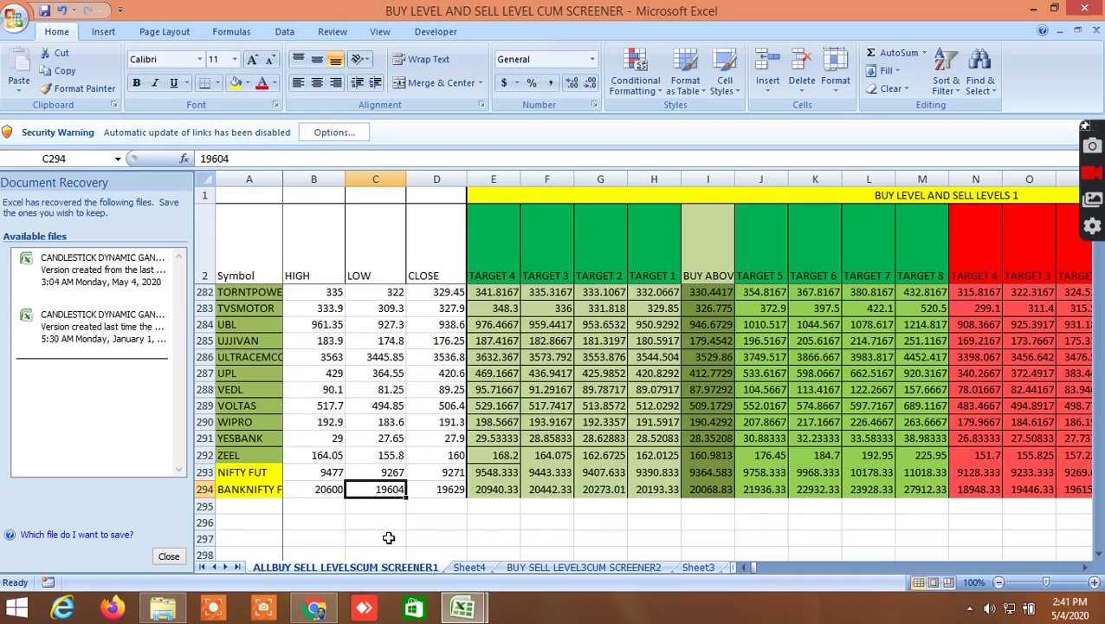
type("19576")
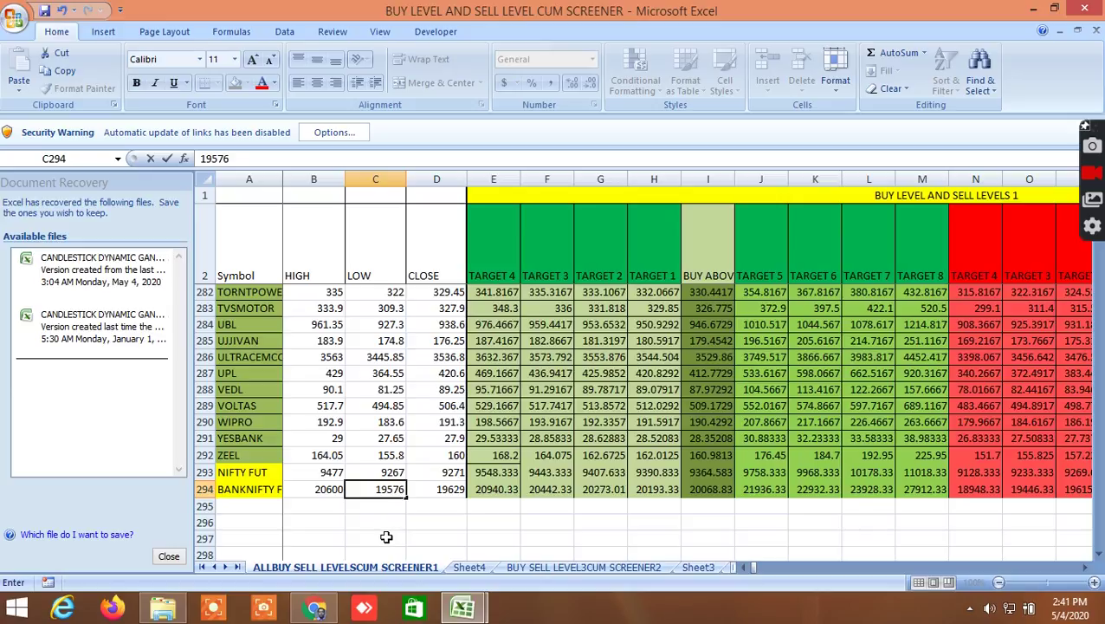
left_click(387, 508)
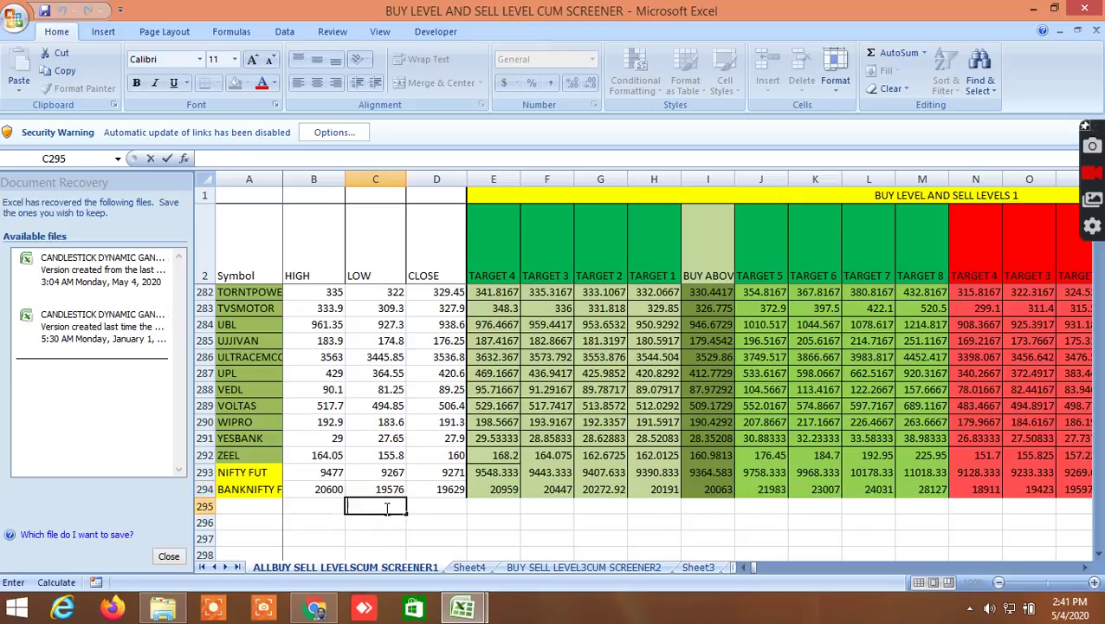
Look up BANKNIFTY MAY FUT's live price in Chrome and set the BANKNIFTY futures row's CLOSE to 19619 in Excel.
left_click(464, 491)
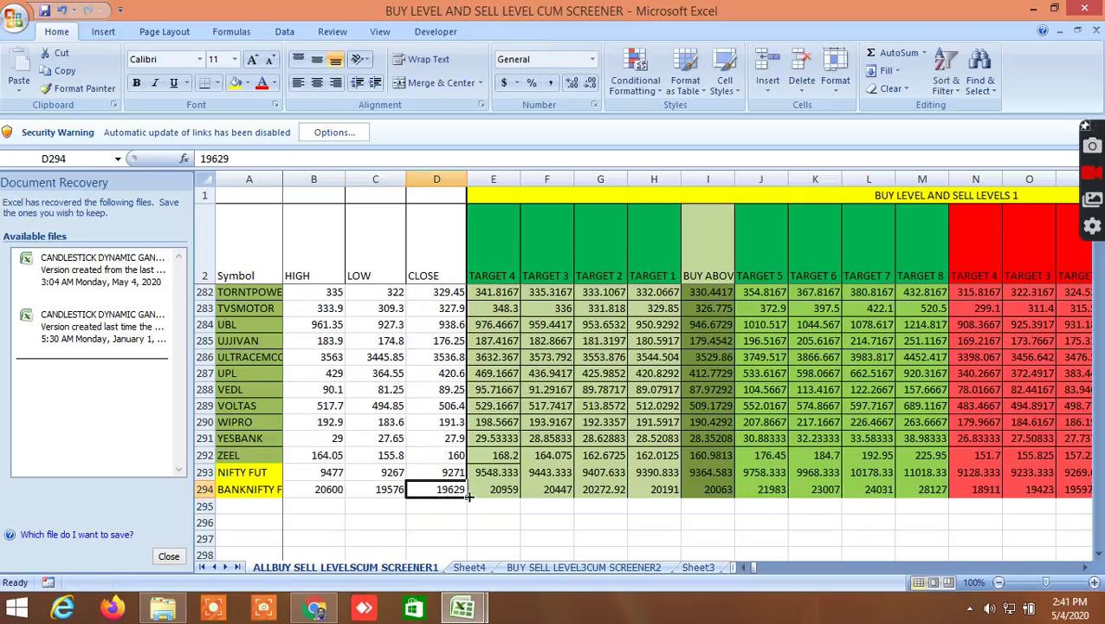
left_click(329, 609)
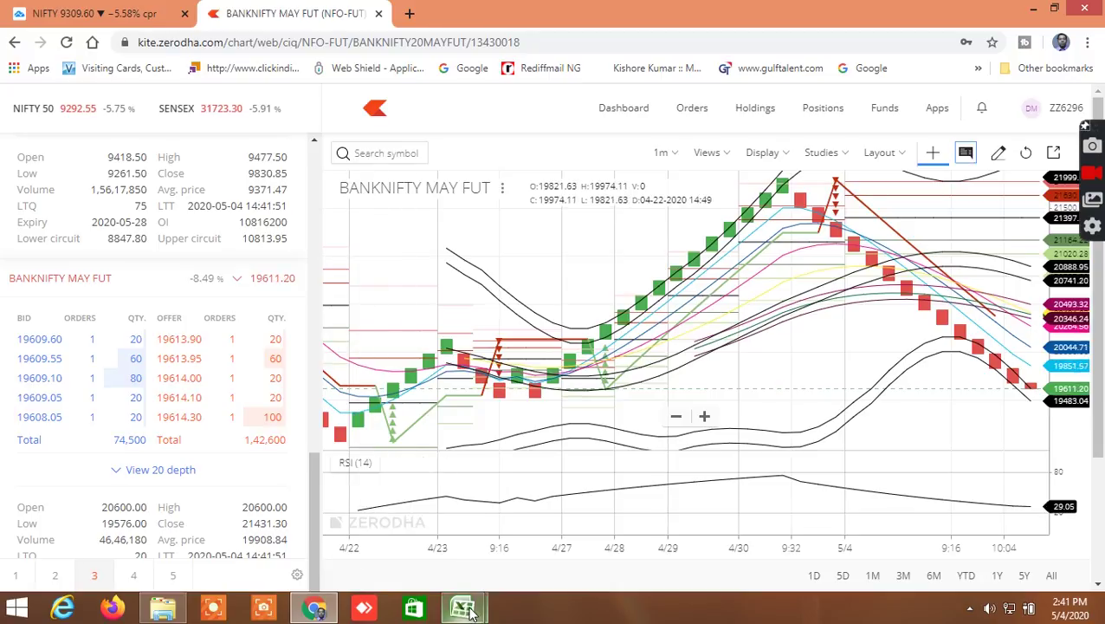
mouse_move(467, 612)
left_click(365, 530)
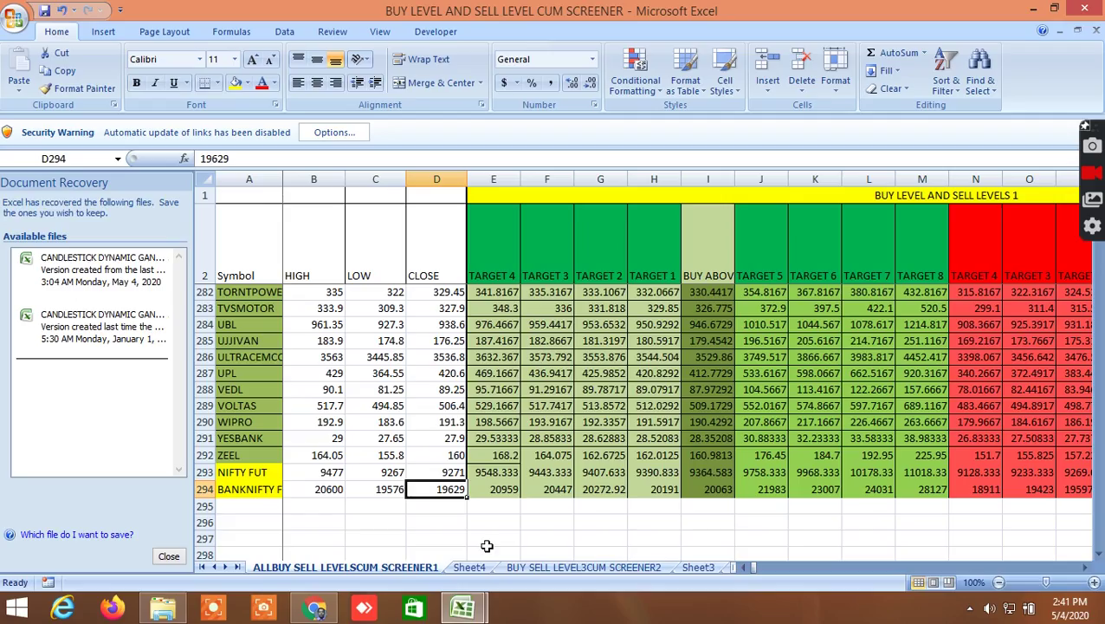
type("196")
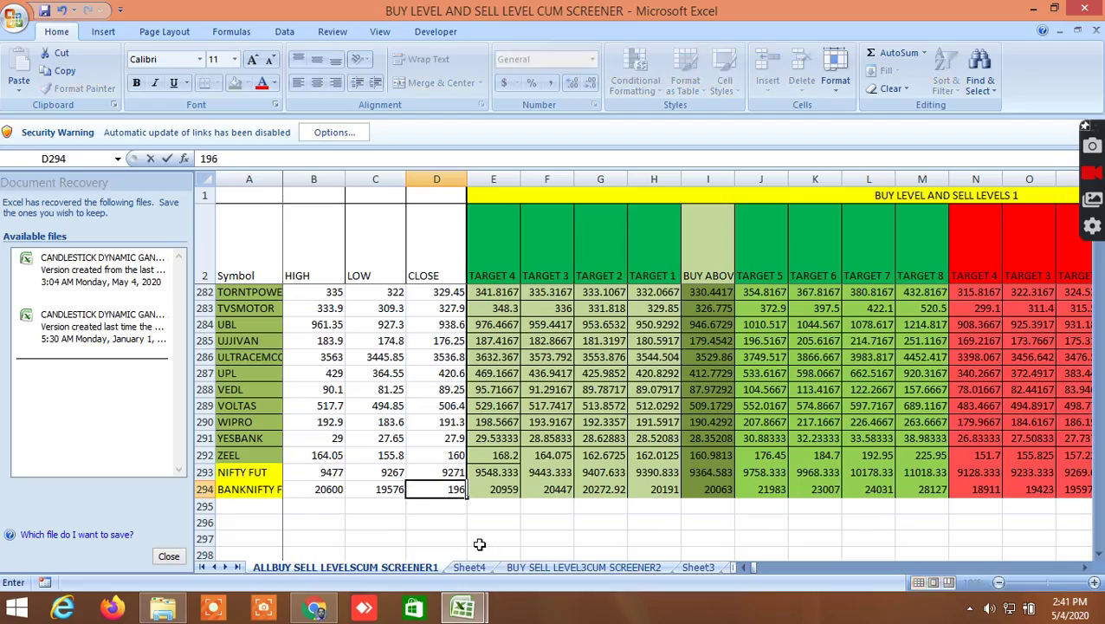
type("19")
left_click(364, 517)
Check NIFTY MAY FUT's low in the Chrome watchlist against the NIFTY futures row's LOW in the Excel workbook.
left_click(390, 470)
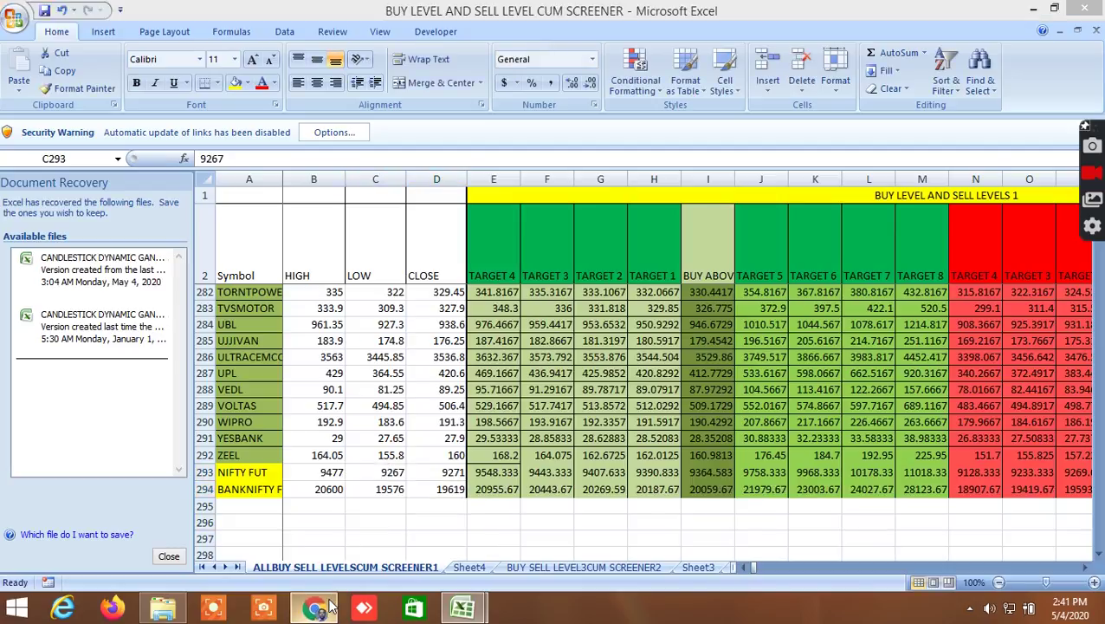
left_click(316, 608)
scroll(313, 472, "up", 2)
scroll(311, 459, "up", 2)
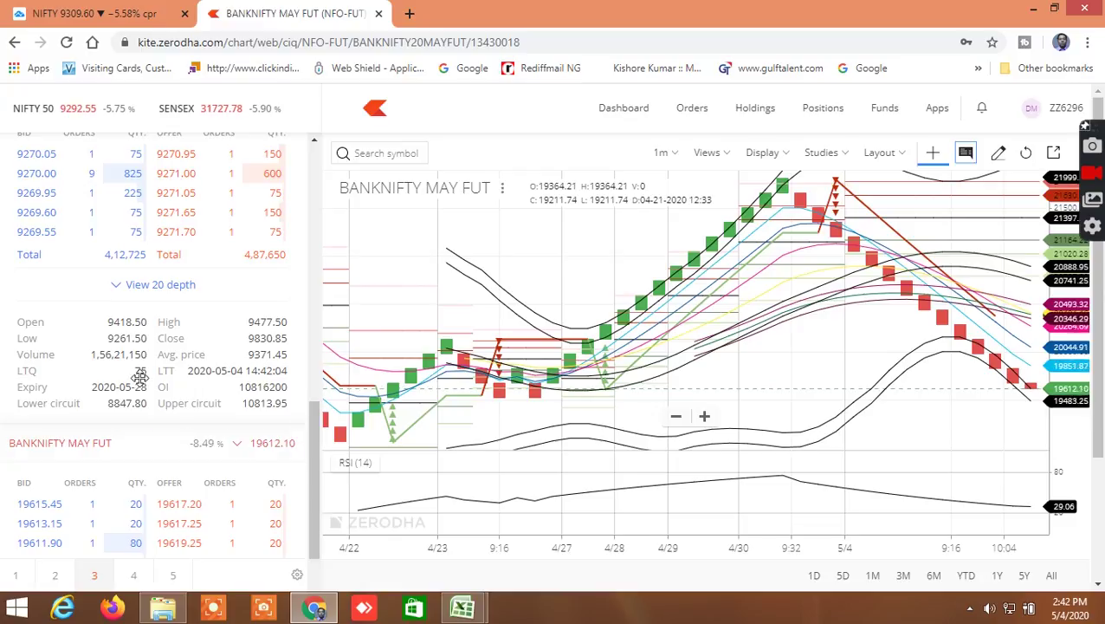
left_click(464, 609)
left_click(388, 531)
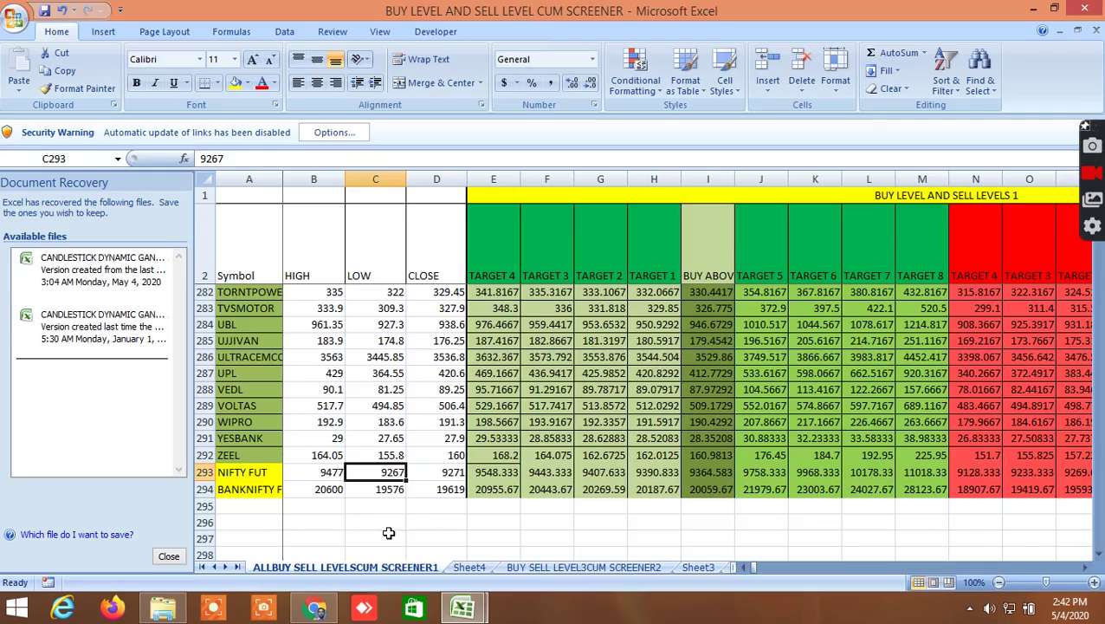
Examine the Gann angle support and resistance levels for both futures rows and compare them with the live quotes in Chrome.
left_click_drag(750, 568, 828, 586)
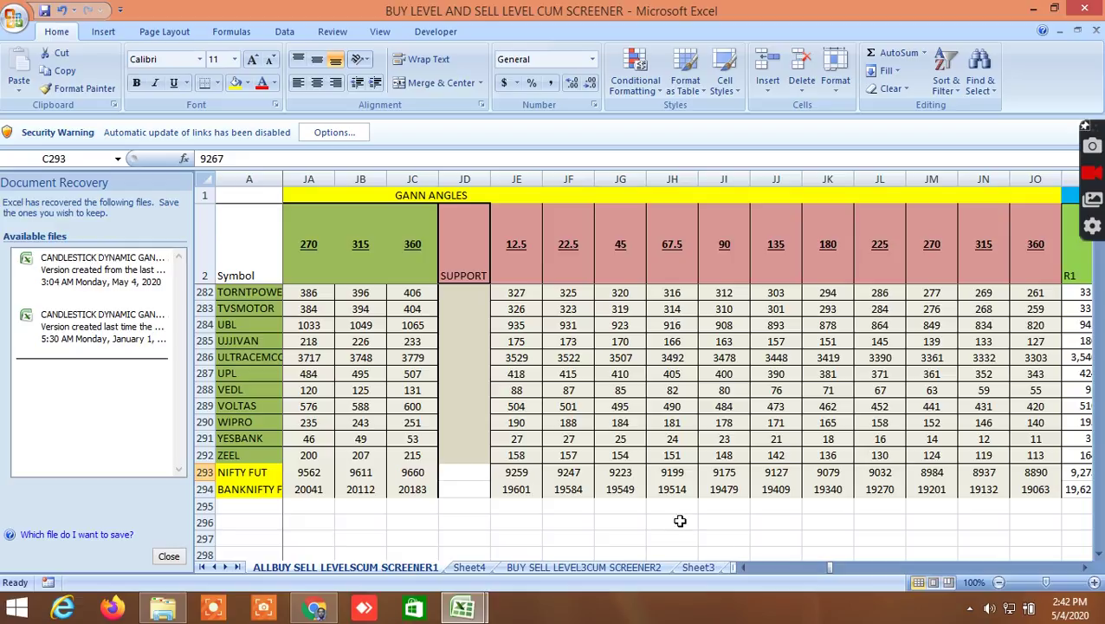
left_click_drag(833, 567, 824, 572)
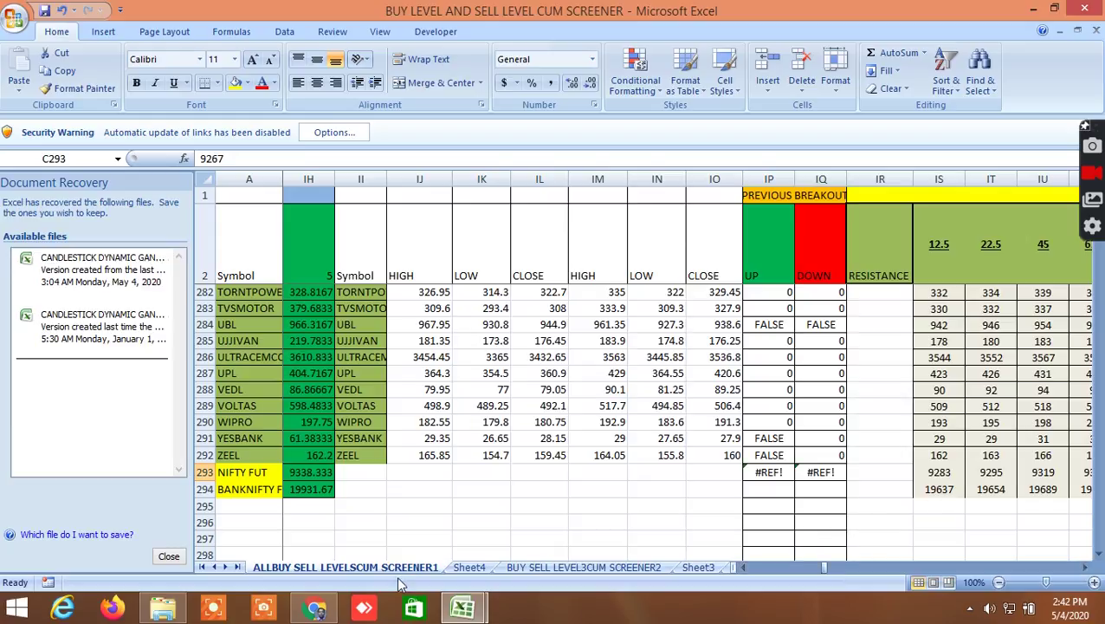
left_click(315, 607)
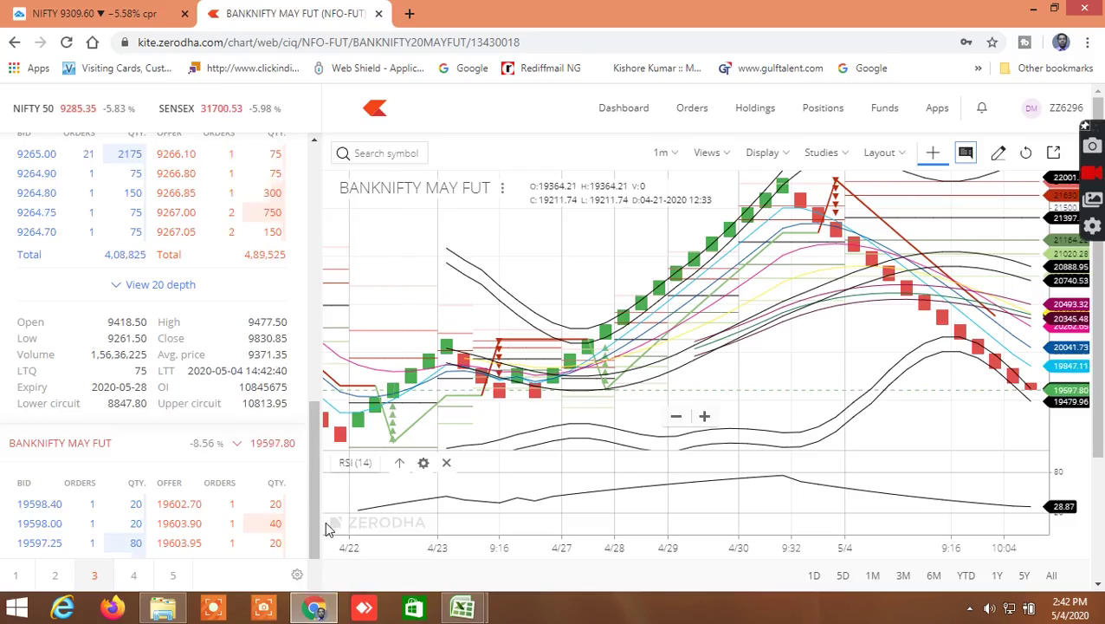
scroll(312, 487, "down", 1)
left_click_drag(316, 496, 316, 470)
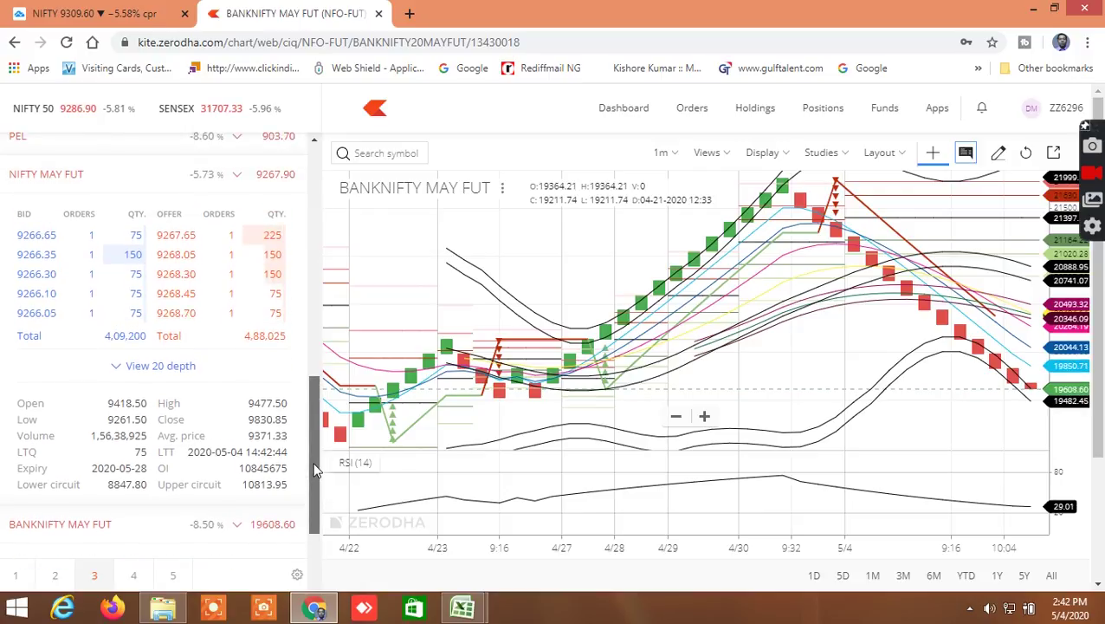
Review NIFTY MAY FUT's price and market depth in the Chrome watchlist and return to the screener workbook in Excel.
mouse_move(268, 176)
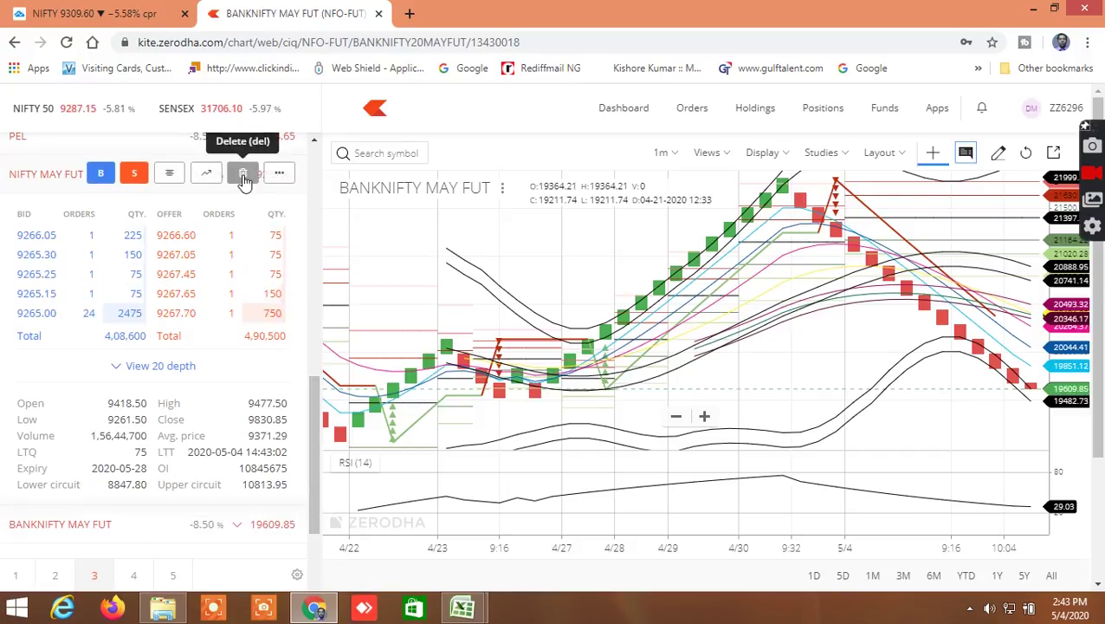
mouse_move(270, 530)
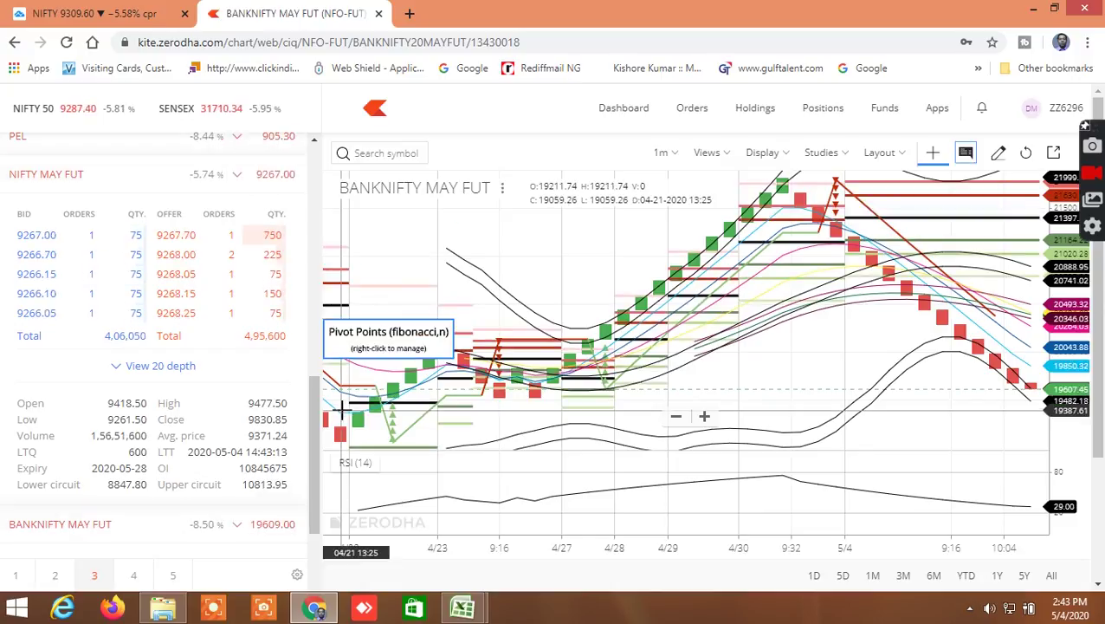
scroll(315, 424, "up", 1)
left_click_drag(315, 425, 305, 368)
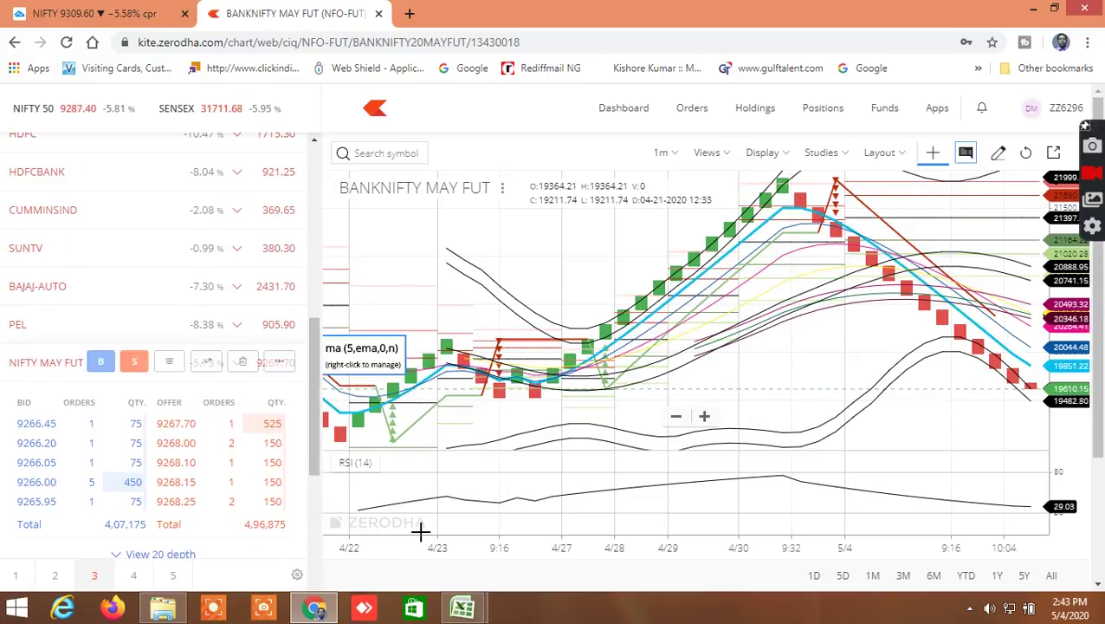
mouse_move(473, 609)
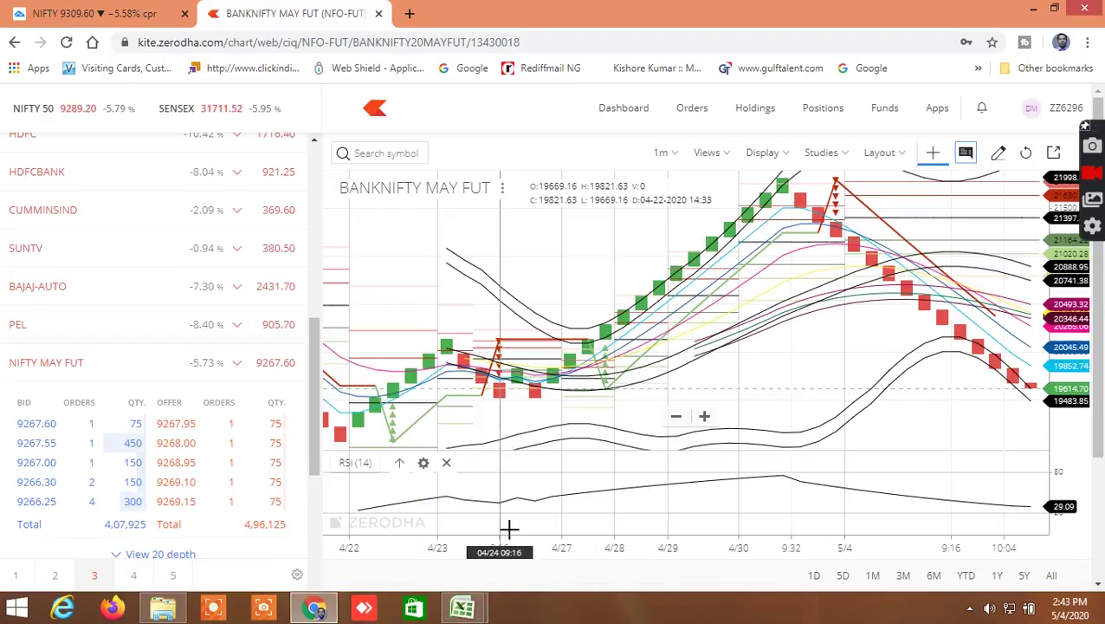
left_click(372, 532)
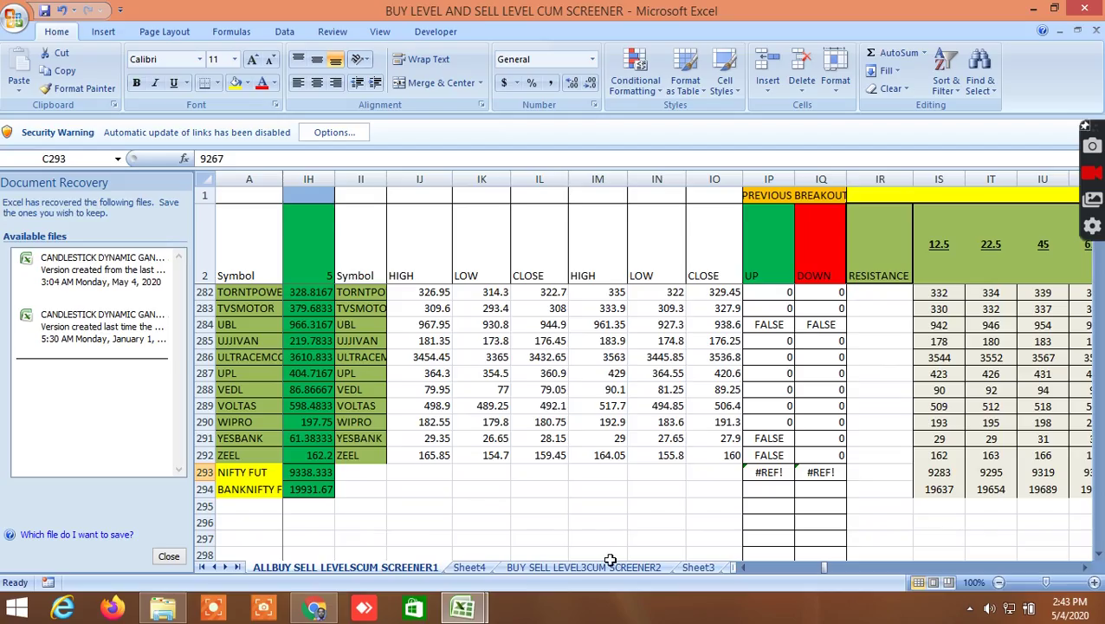
Look through the workbook's other sheets and examine the BANKNIFTY/NIFTY correlations on the CORRELATION PAIR TRADING sheet.
left_click(700, 569)
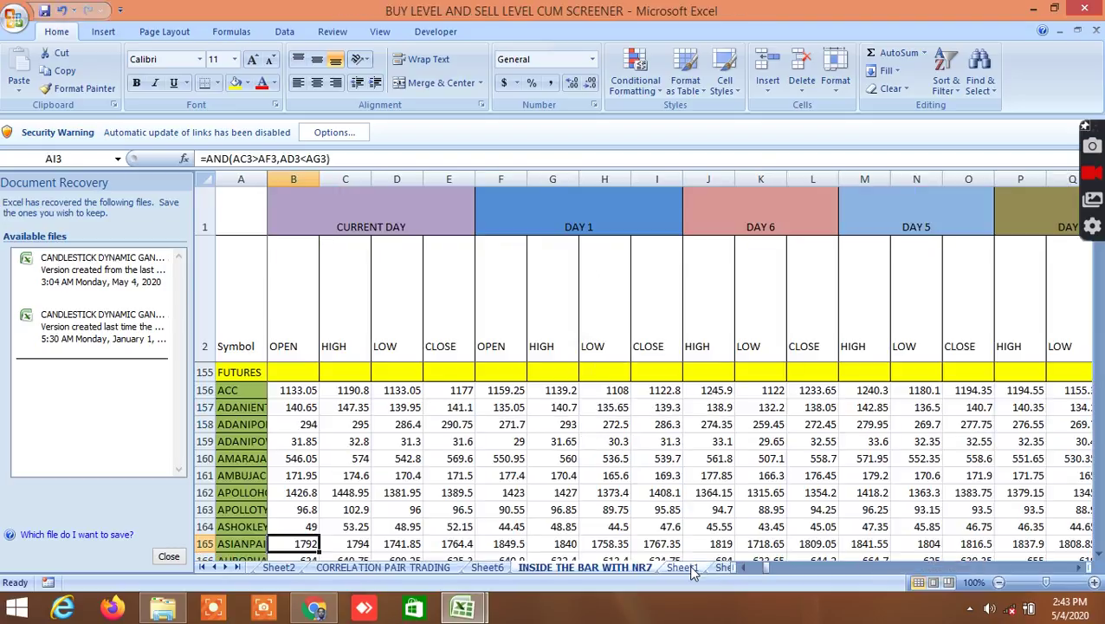
left_click(688, 564)
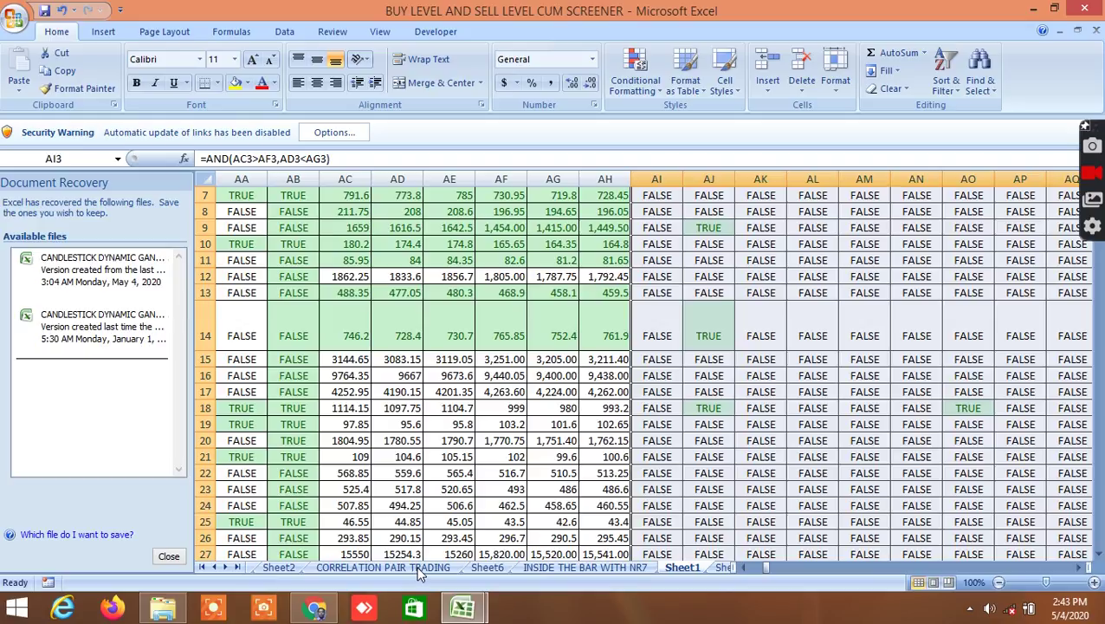
left_click(417, 569)
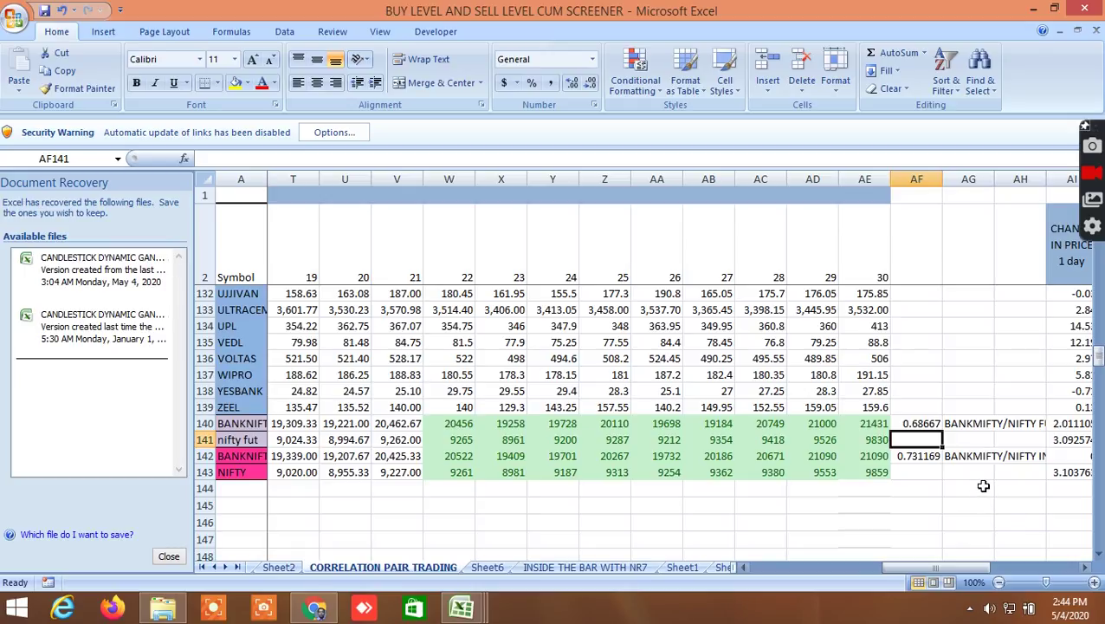
left_click(986, 493)
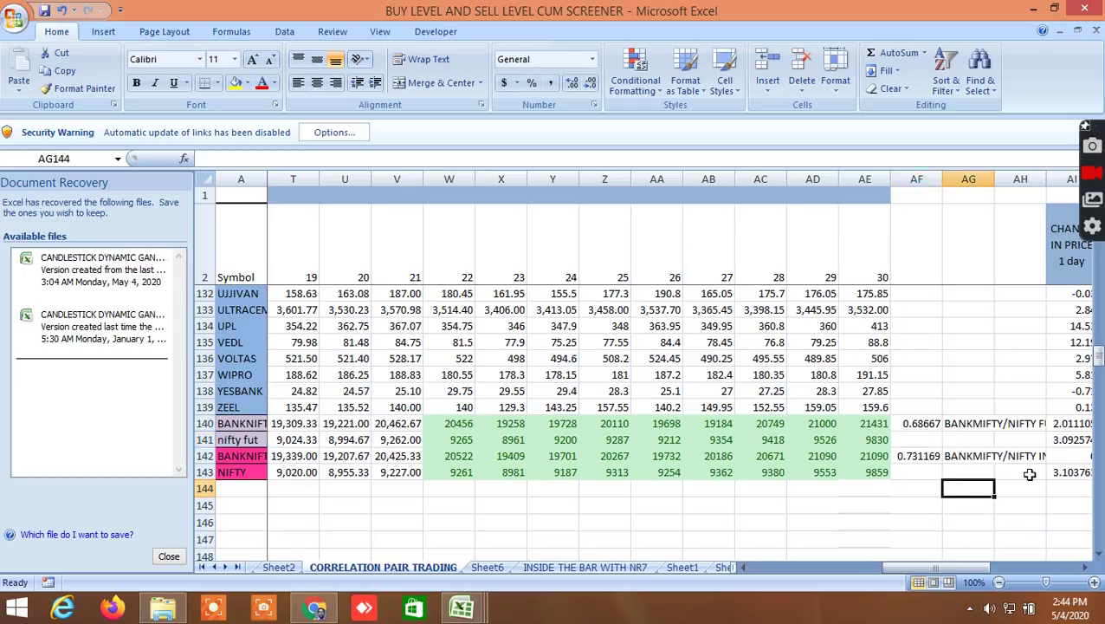
Examine the stock pair correlations in columns AF and AG from the TATASTEEL pairs up to ACC/AMBUJACEM.
scroll(1028, 468, "up", 4)
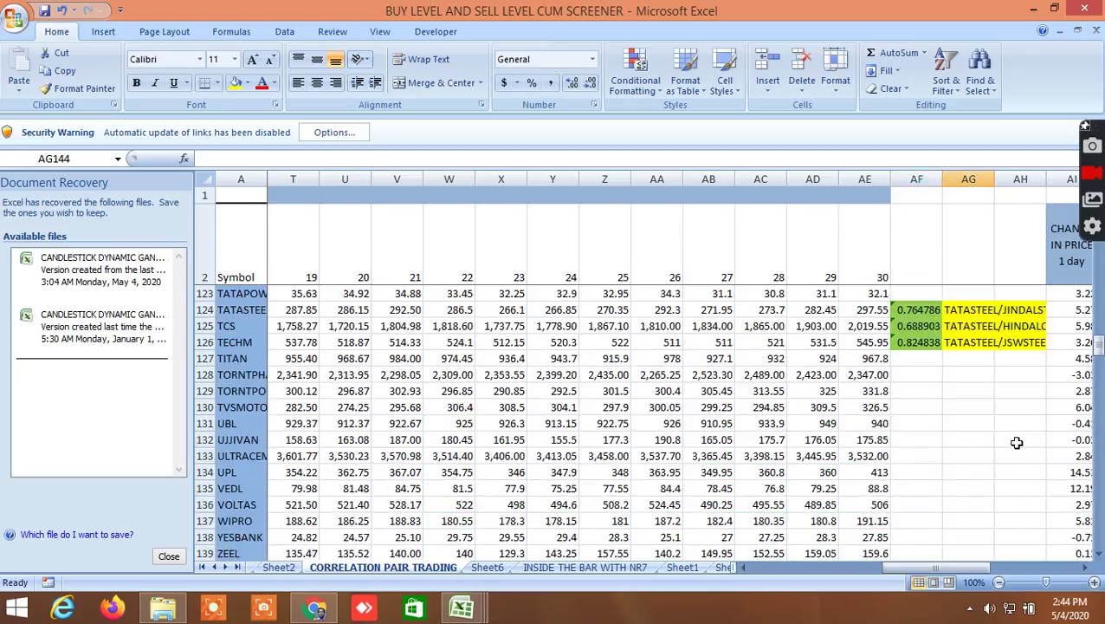
scroll(1017, 443, "up", 1)
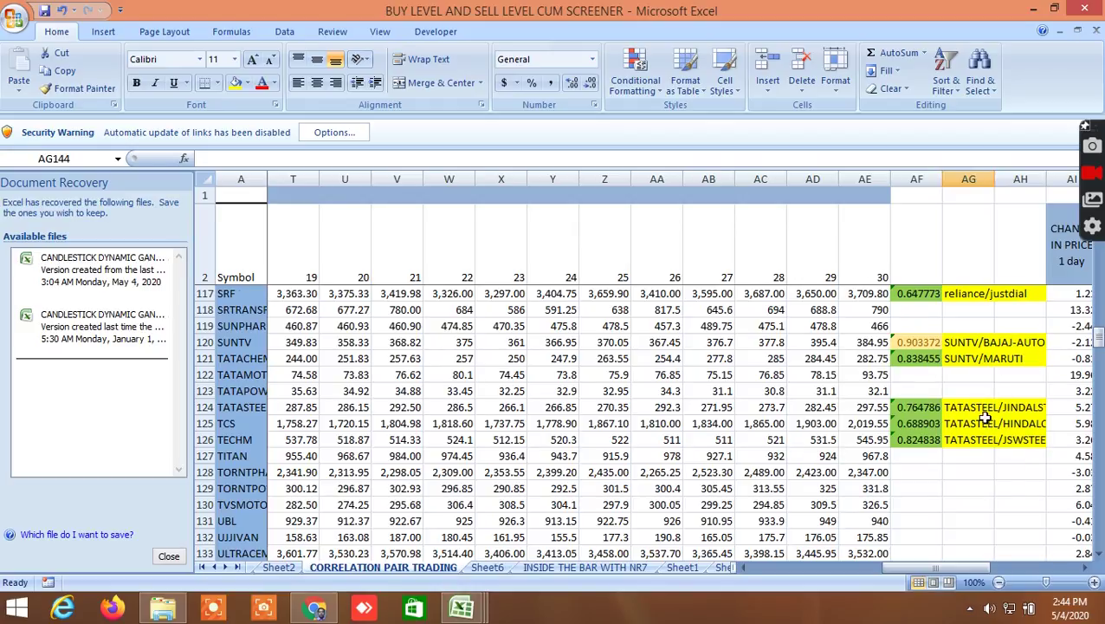
scroll(985, 417, "up", 7)
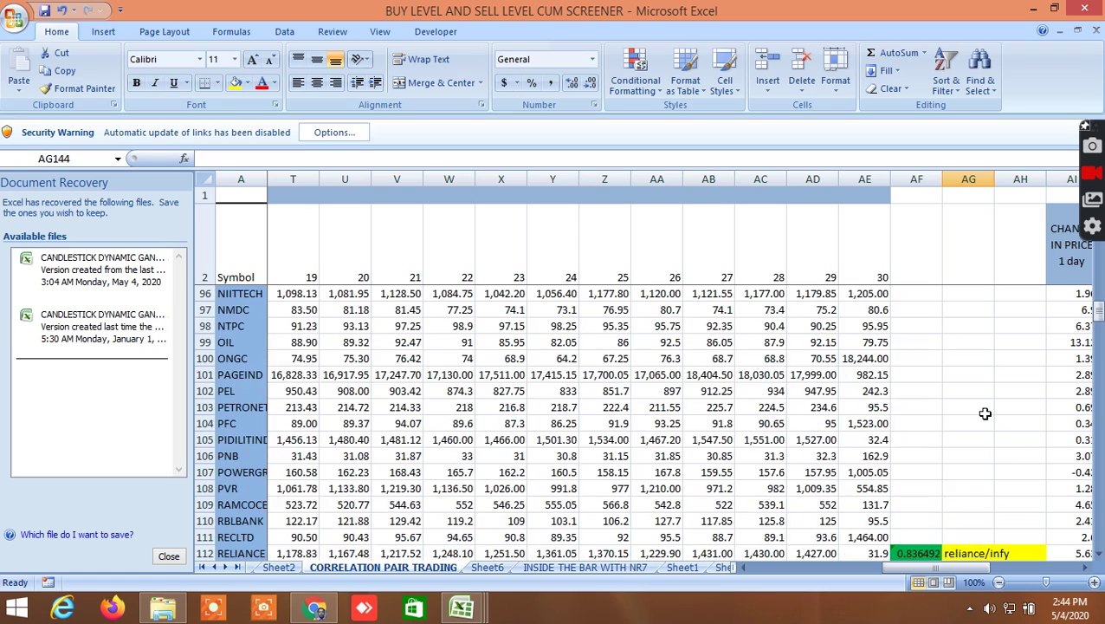
scroll(985, 413, "up", 11)
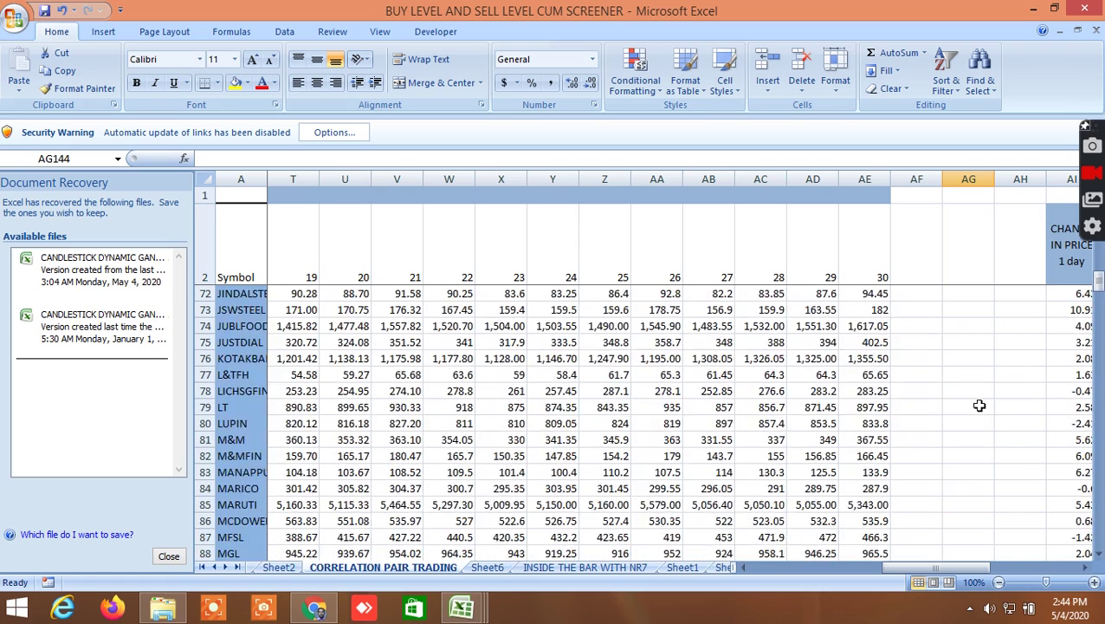
scroll(977, 407, "up", 6)
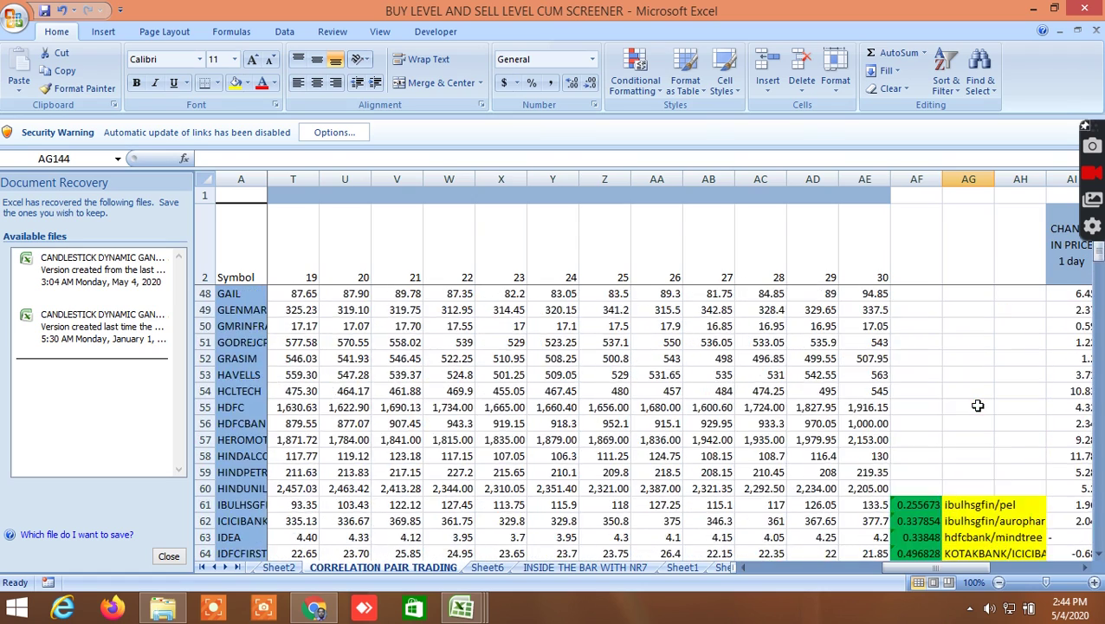
scroll(977, 406, "up", 11)
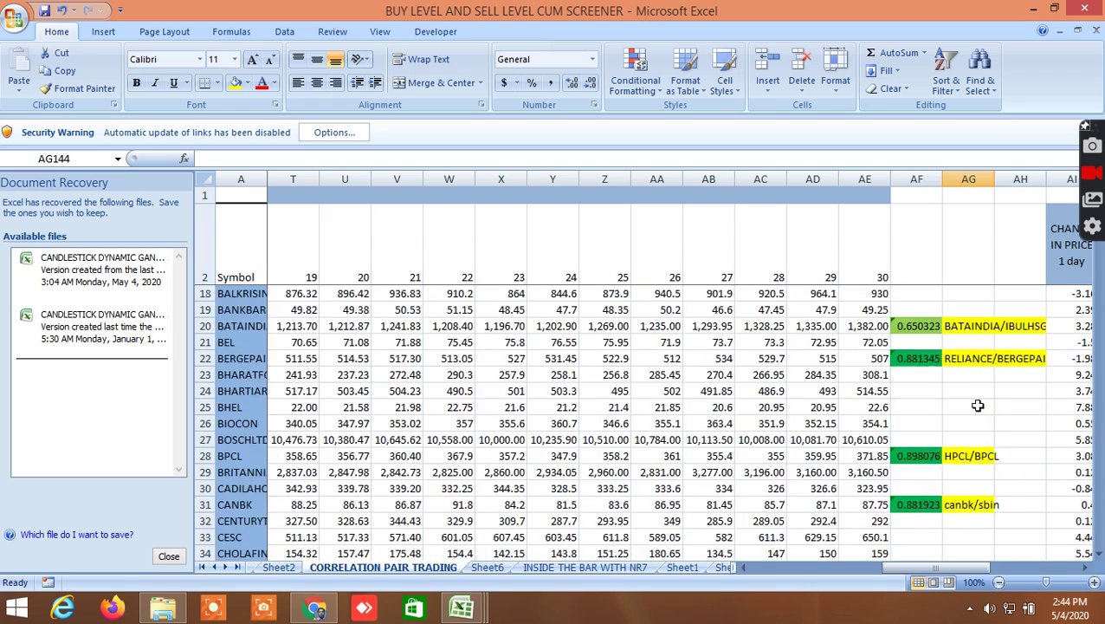
scroll(977, 406, "up", 3)
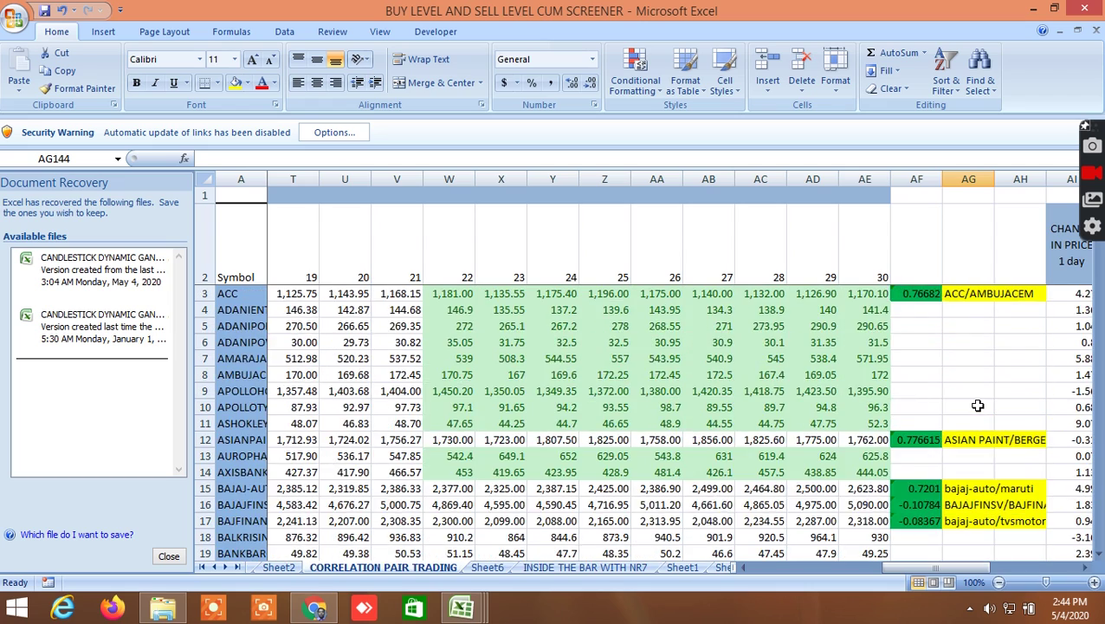
Review the pair correlations downward from HPCL/BPCL through the bank and RELIANCE pairs to the TATASTEEL pairs.
scroll(977, 404, "down", 11)
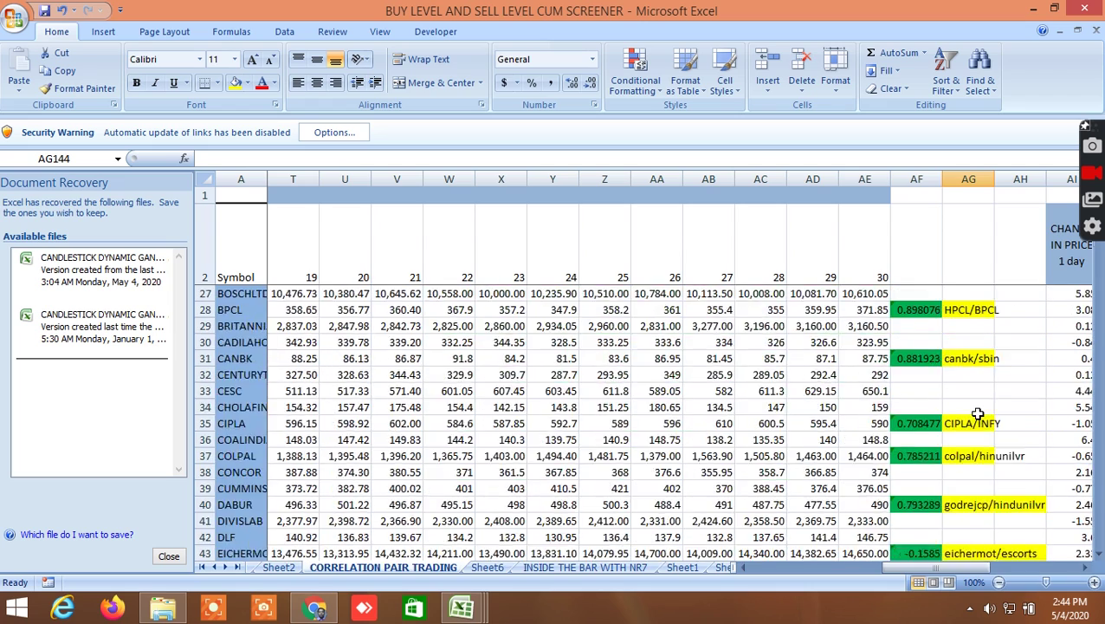
scroll(977, 414, "down", 5)
left_click(977, 419)
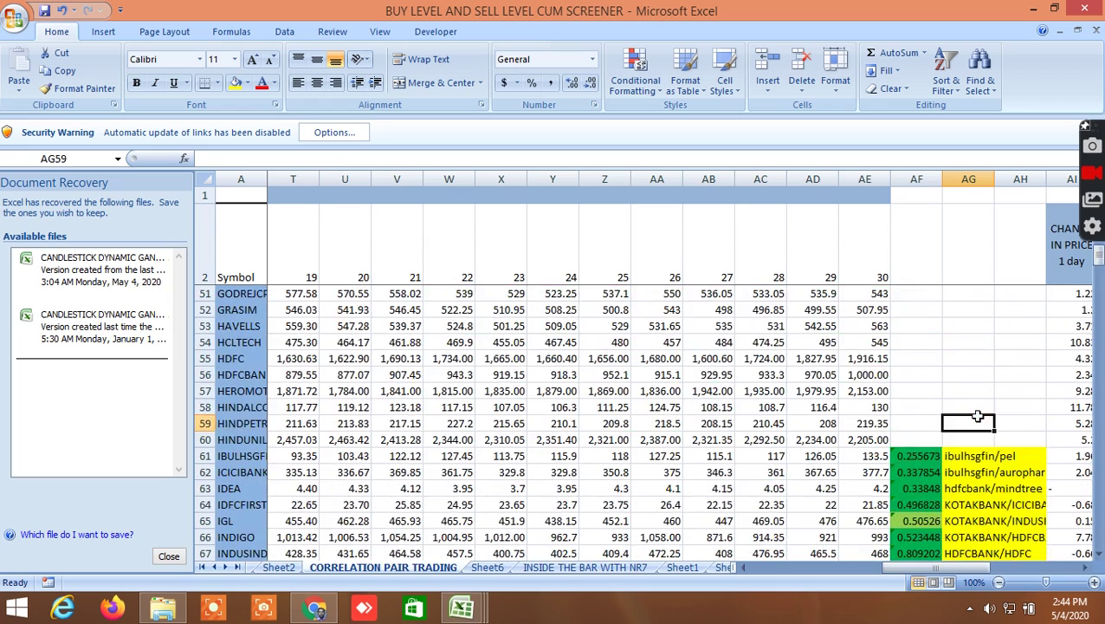
right_click(1020, 478)
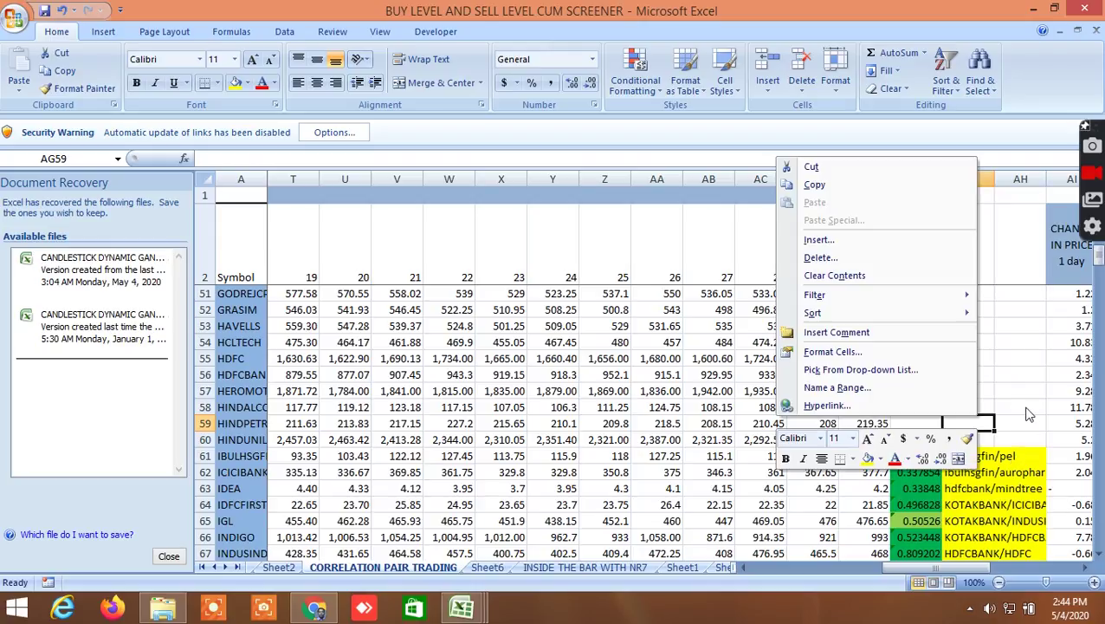
key("Escape")
scroll(1038, 475, "down", 8)
scroll(1037, 475, "down", 9)
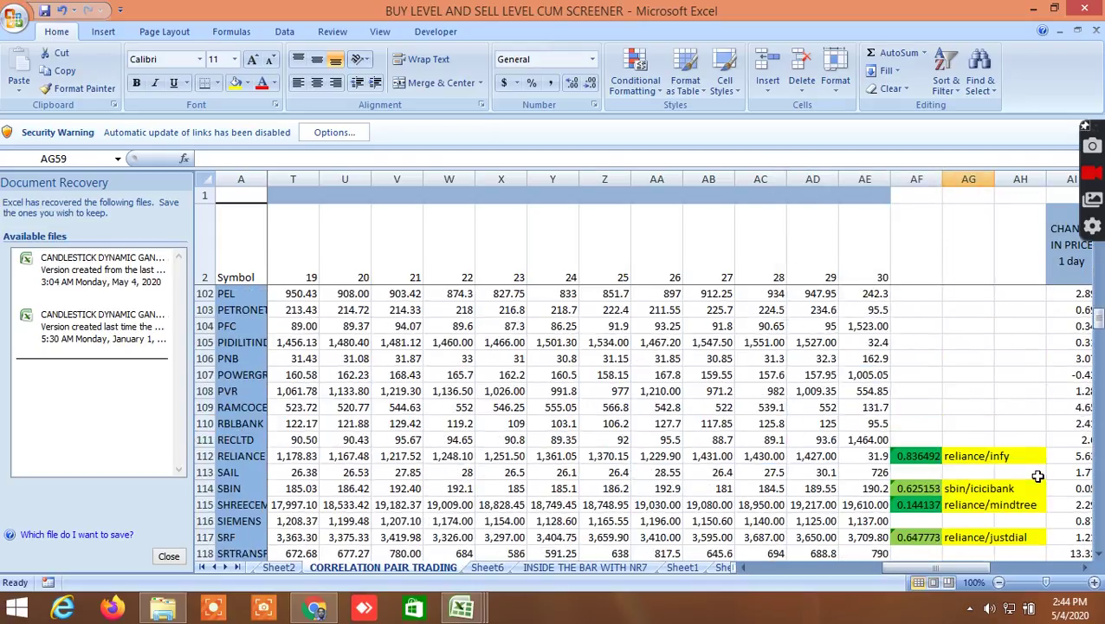
scroll(1038, 475, "down", 4)
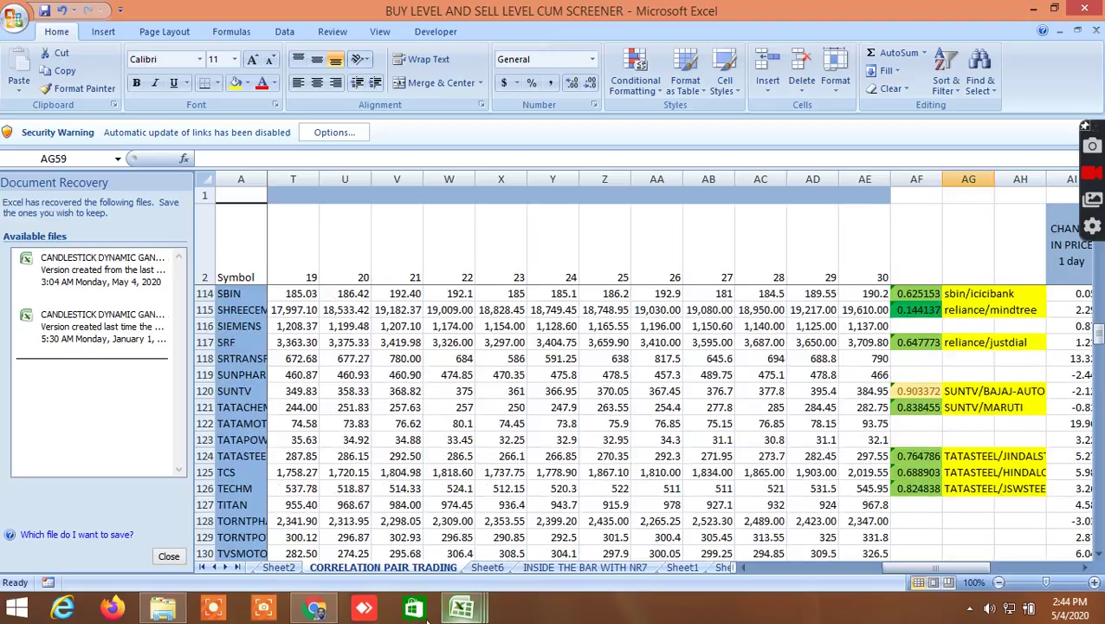
Switch to Chrome and recheck NIFTY MAY FUT's low and BANKNIFTY MAY FUT's market depth in the watchlist.
left_click(334, 605)
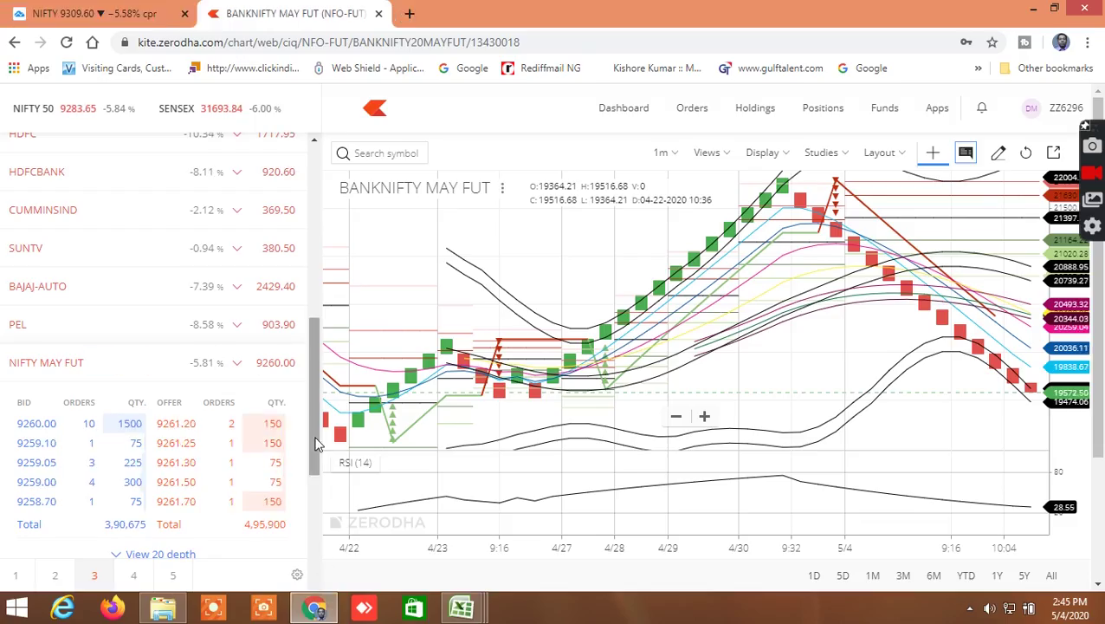
scroll(311, 443, "down", 1)
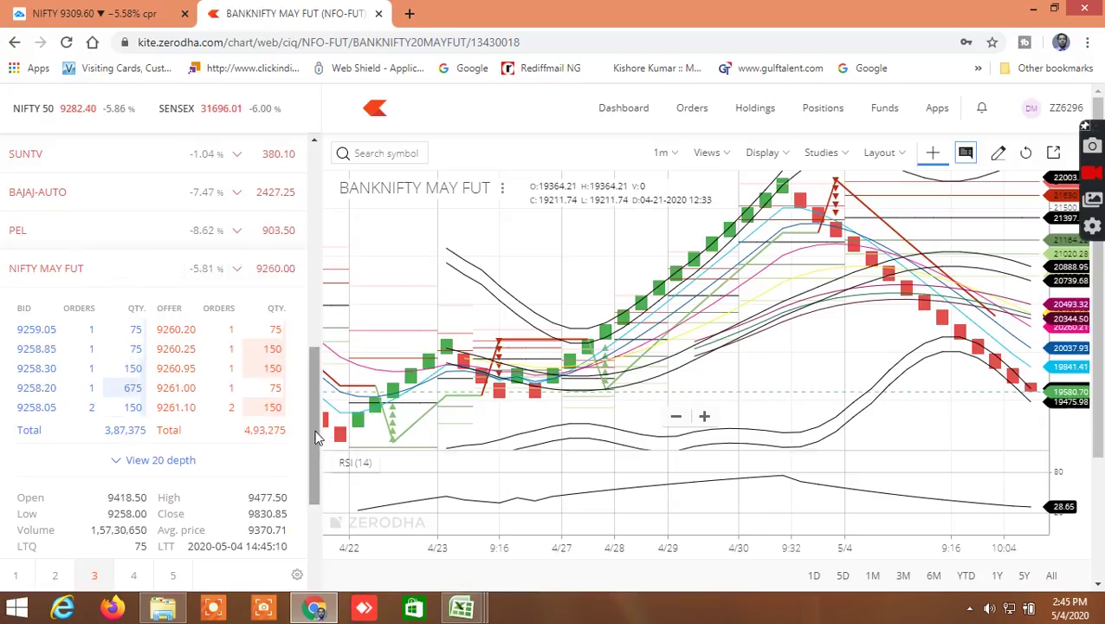
scroll(311, 451, "down", 1)
left_click_drag(311, 442, 299, 495)
scroll(299, 495, "down", 1)
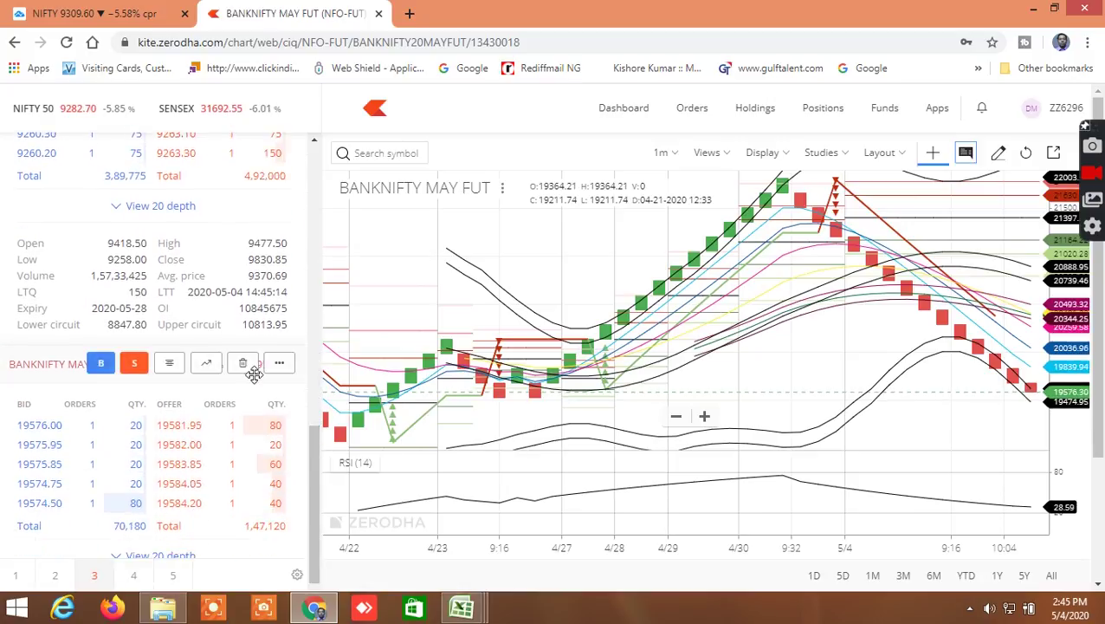
Check BANKNIFTY MAY FUT's low and market depth in the watchlist.
left_click_drag(310, 482, 306, 509)
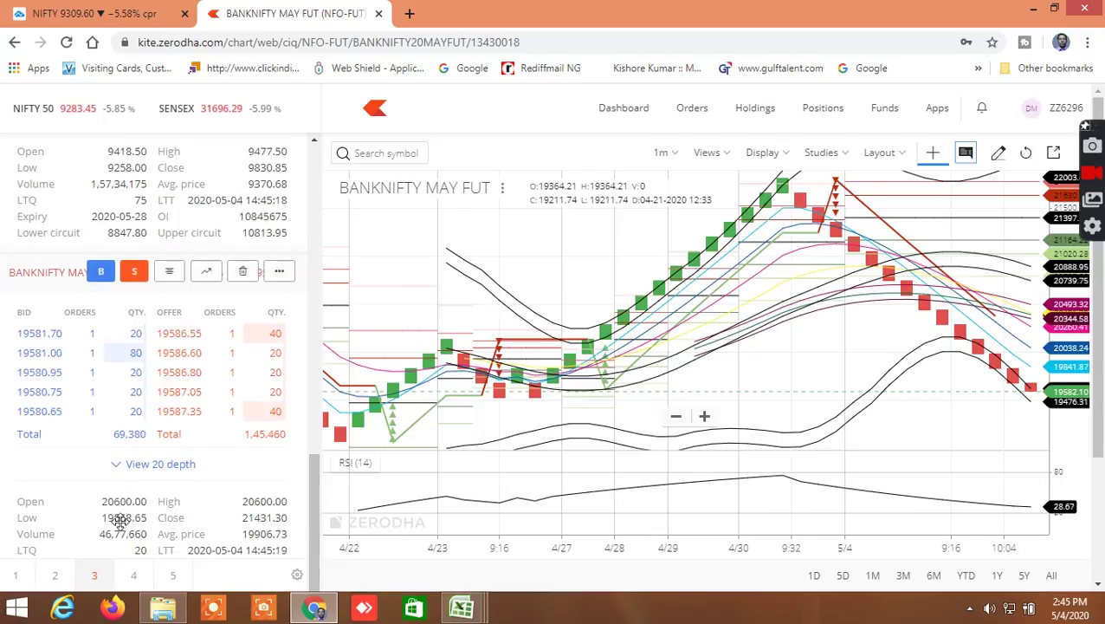
left_click(475, 611)
left_click(294, 528)
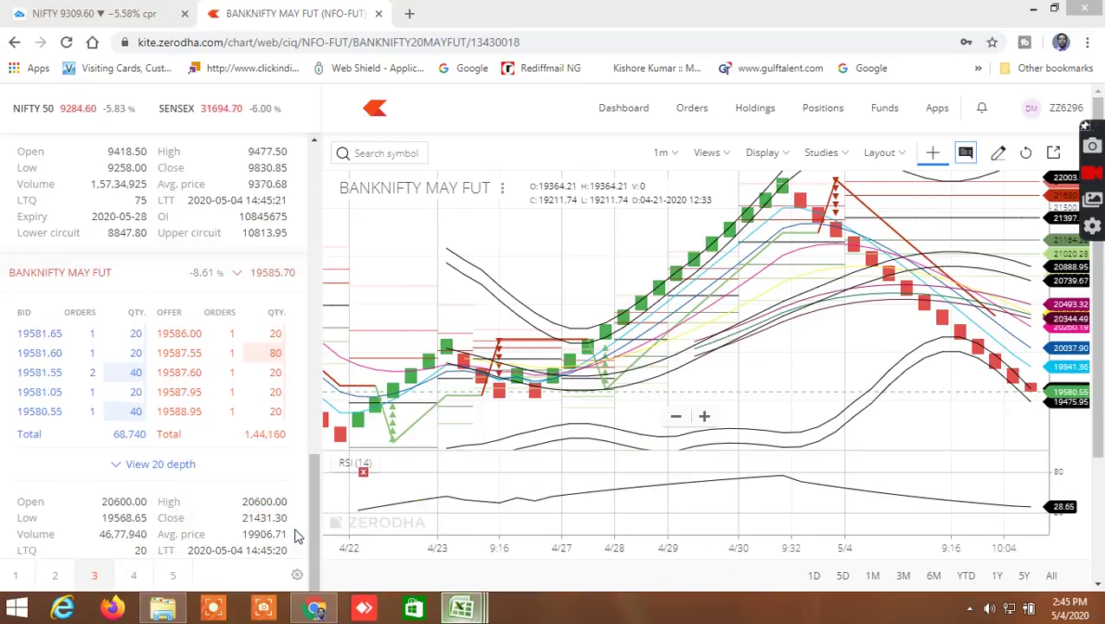
Switch to Excel and view the Gann angle levels for NIFTY FUT and BANKNIFTY FUT on the ALLBUY SELL LEVELSCUM SCREENER1 sheet.
mouse_move(464, 609)
left_click(407, 540)
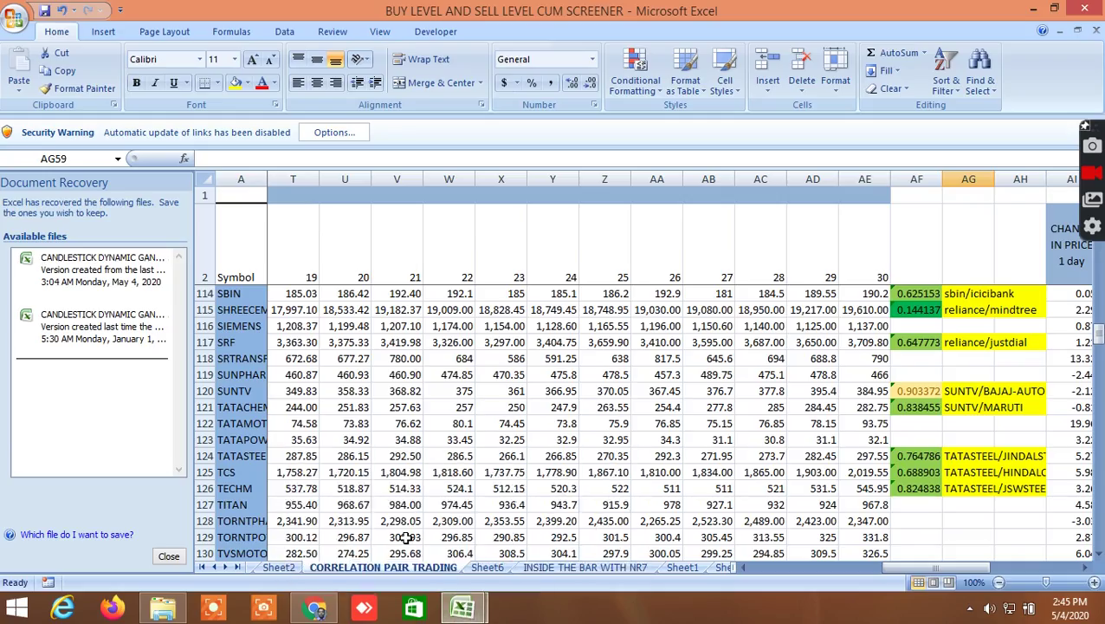
left_click(214, 568)
left_click(214, 568)
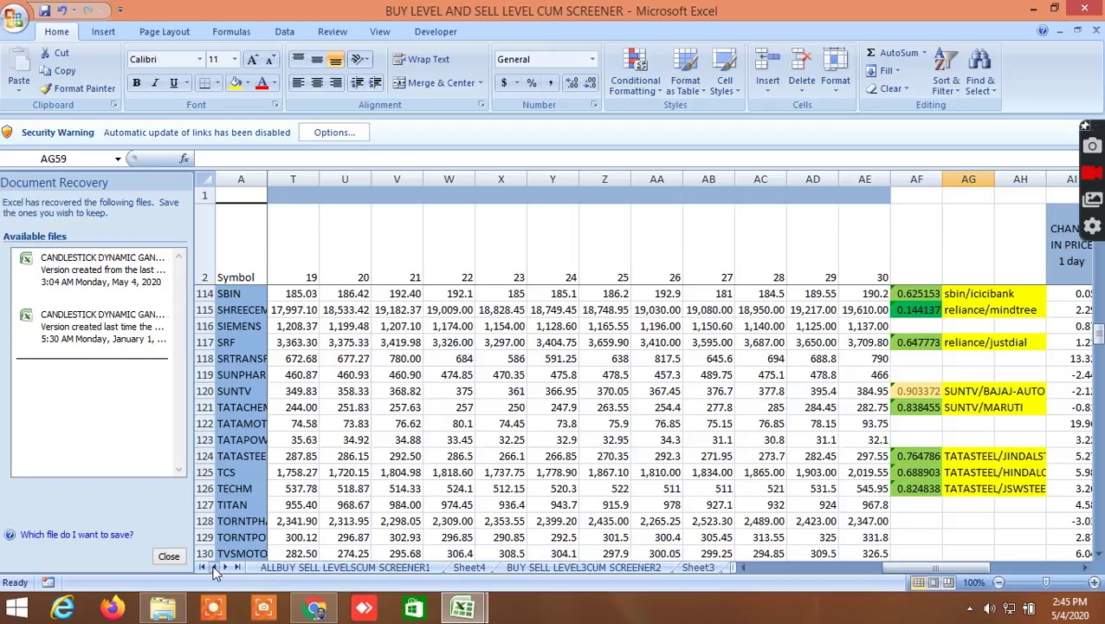
left_click(303, 569)
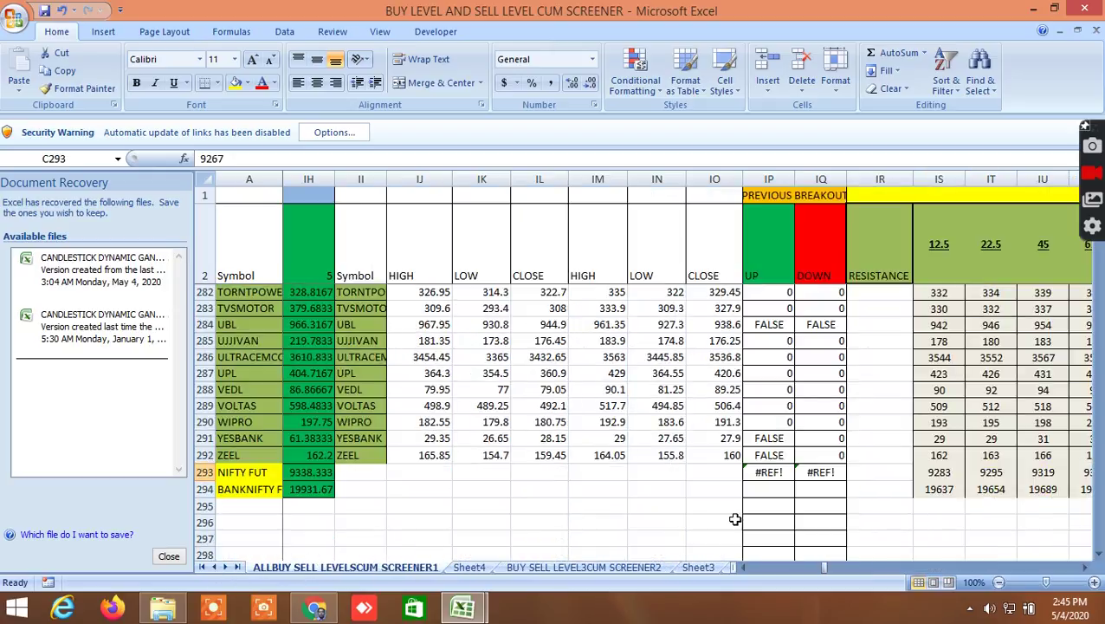
left_click(1083, 568)
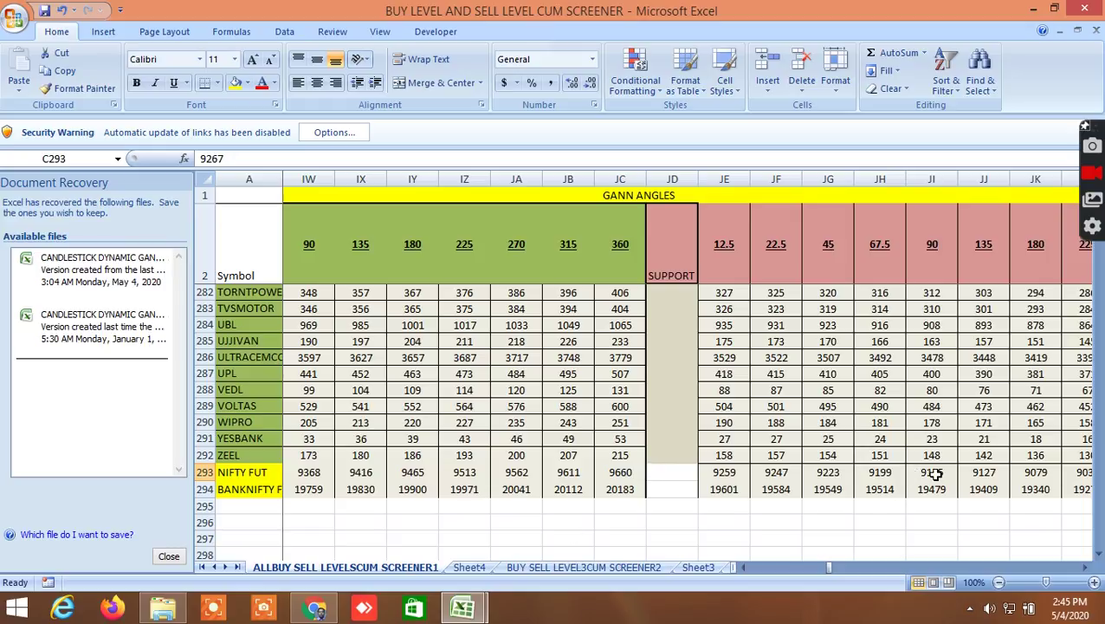
Switch to Chrome and monitor the live price, low and market depth of NIFTY MAY FUT and BANKNIFTY MAY FUT.
left_click(315, 607)
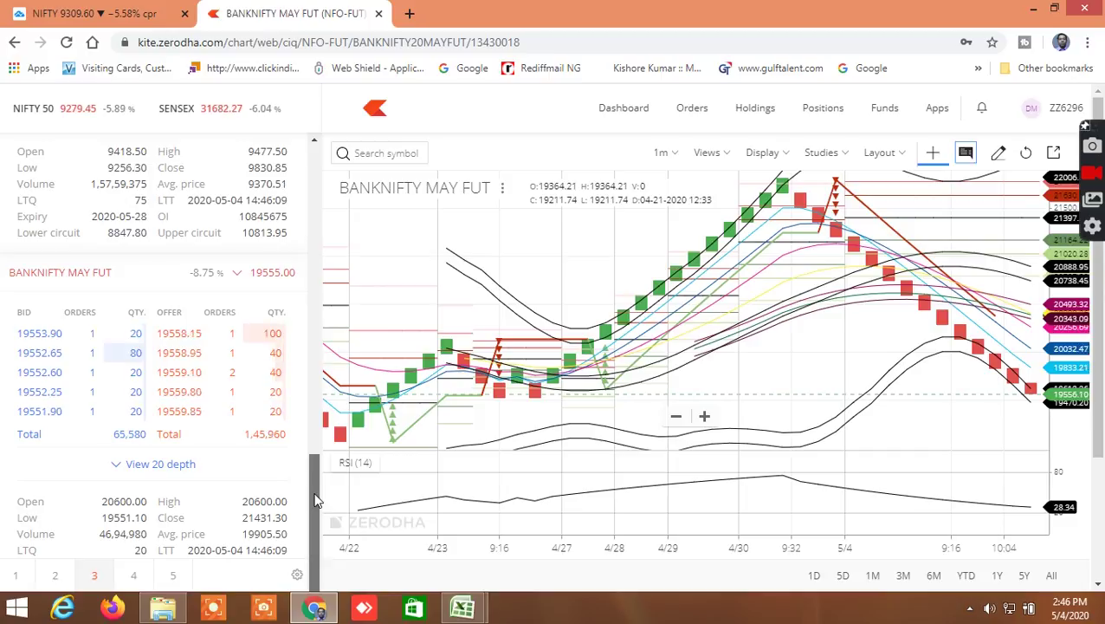
left_click_drag(315, 501, 325, 390)
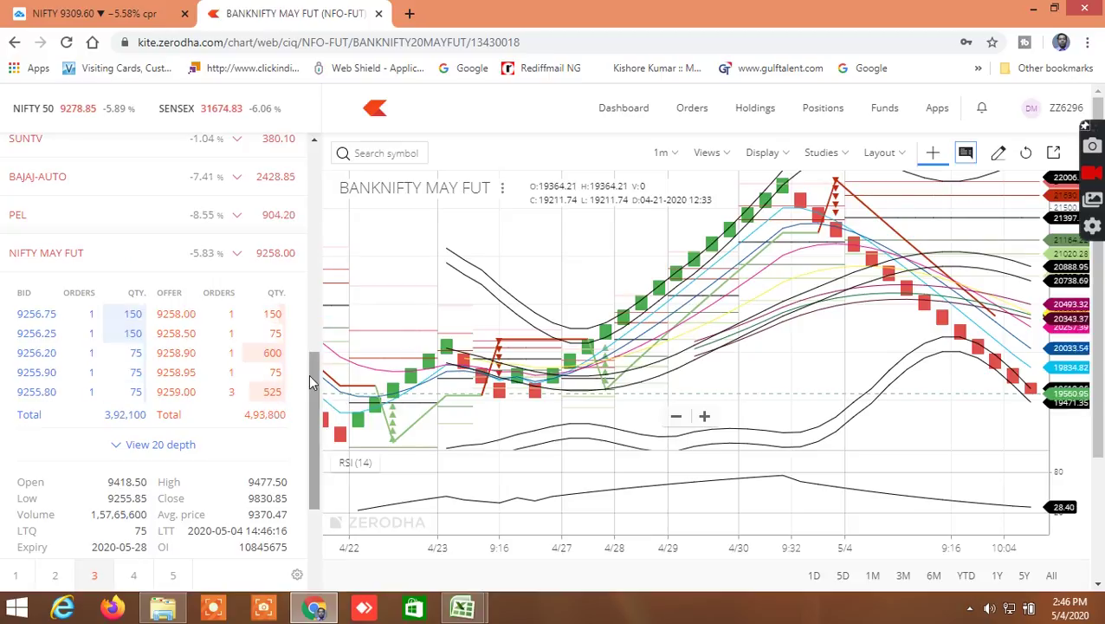
mouse_move(310, 404)
left_mouse_down()
mouse_move(305, 448)
mouse_move(301, 401)
left_mouse_up()
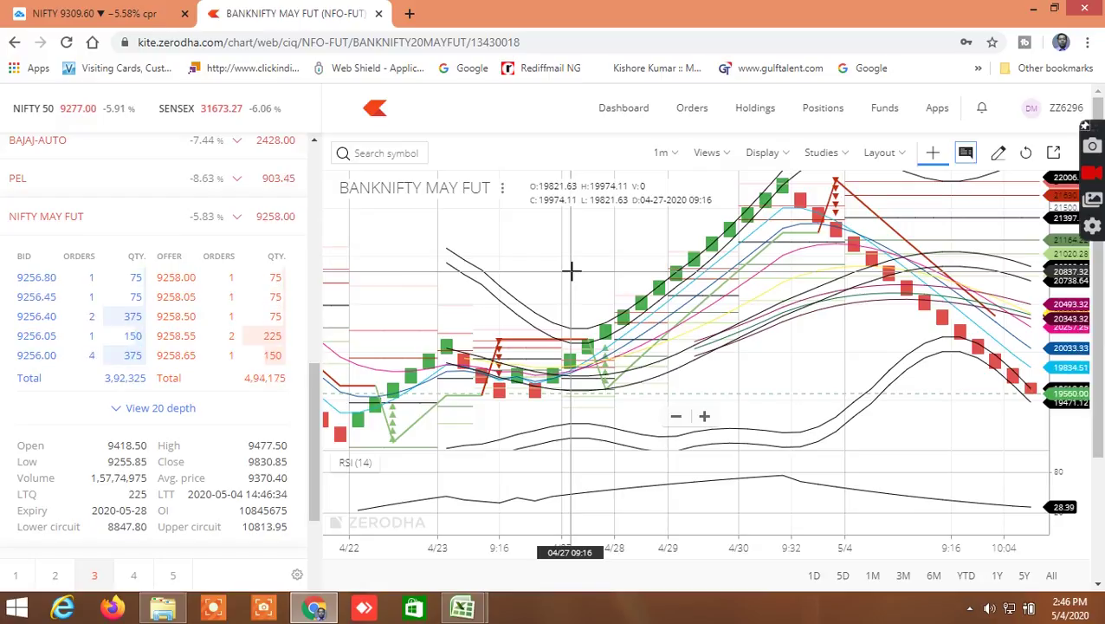
mouse_move(292, 391)
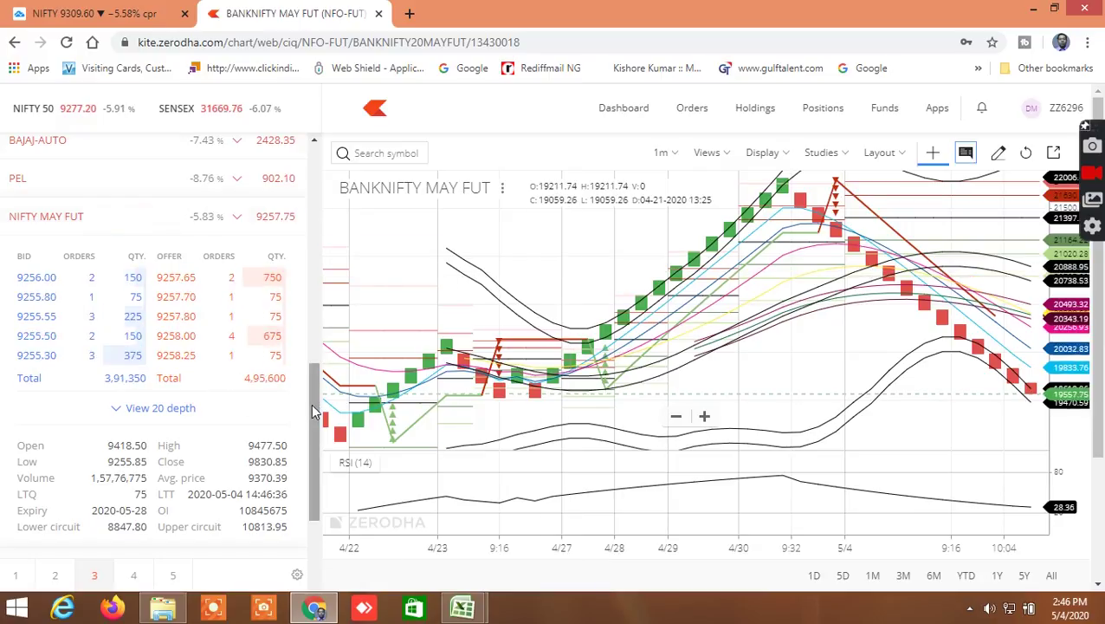
left_click_drag(311, 401, 311, 375)
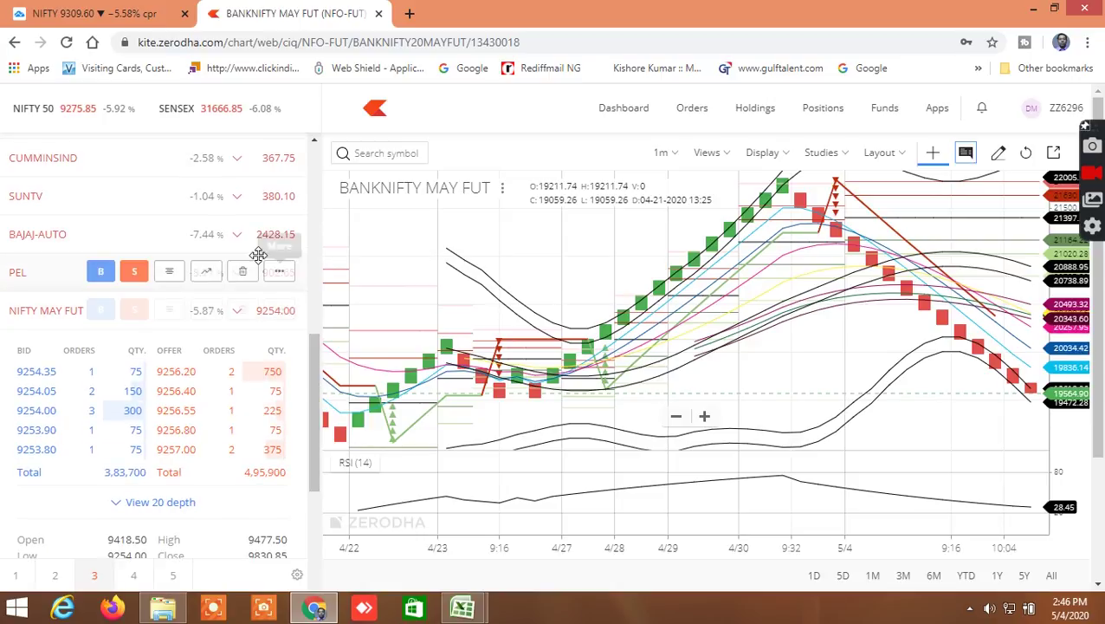
mouse_move(246, 245)
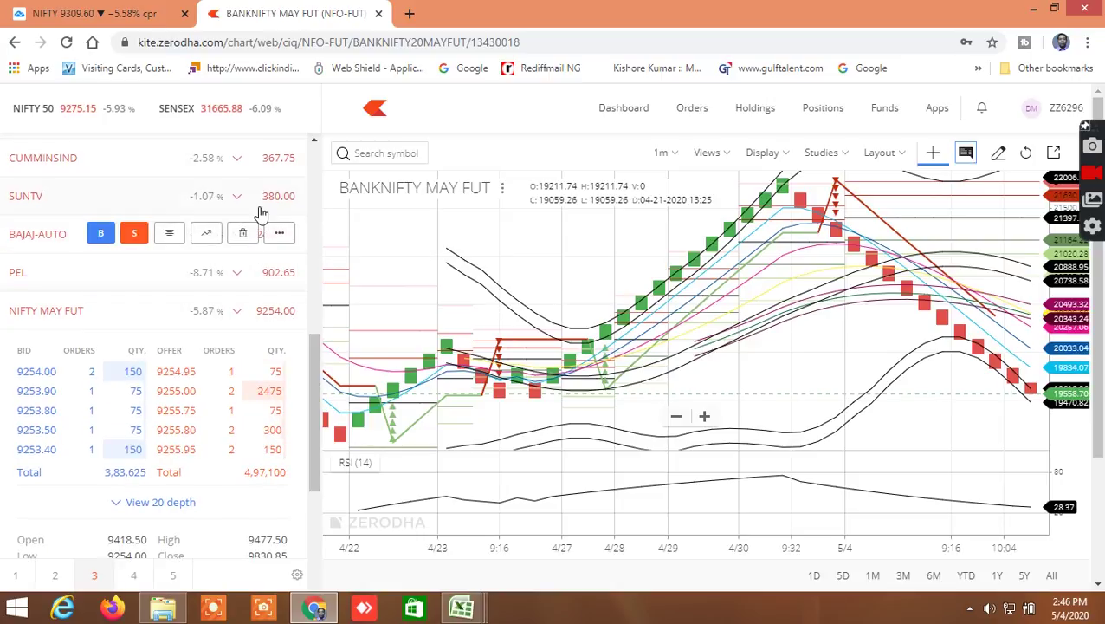
mouse_move(262, 199)
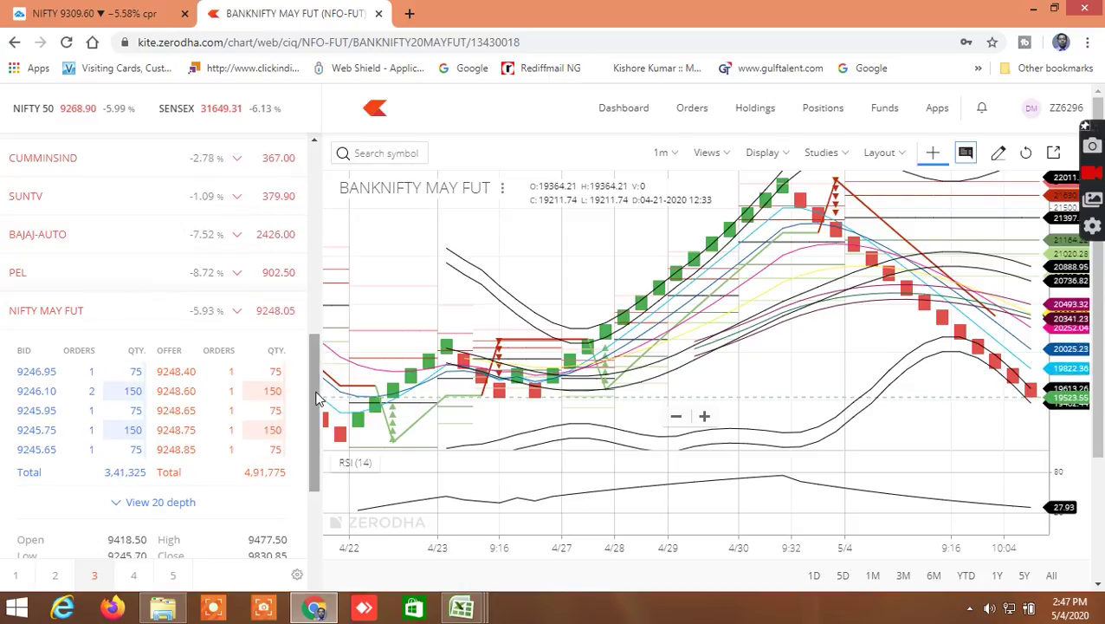
left_click_drag(313, 395, 312, 414)
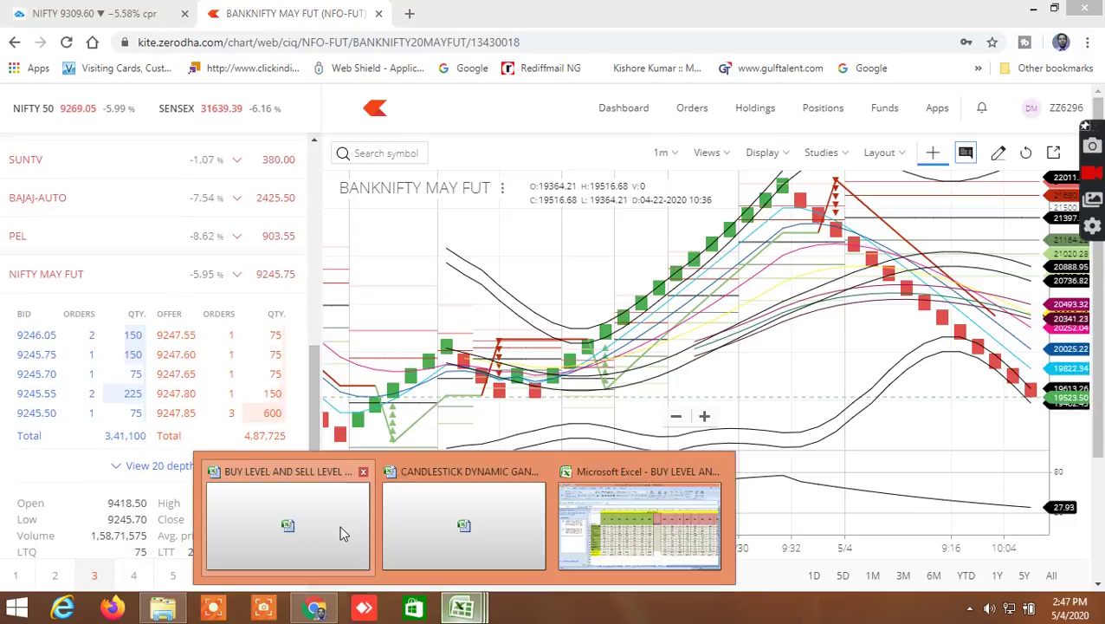
Compare the Gann support levels in Excel with the lows of BANKNIFTY MAY FUT and NIFTY MAY FUT in the Chrome watchlist.
mouse_move(462, 607)
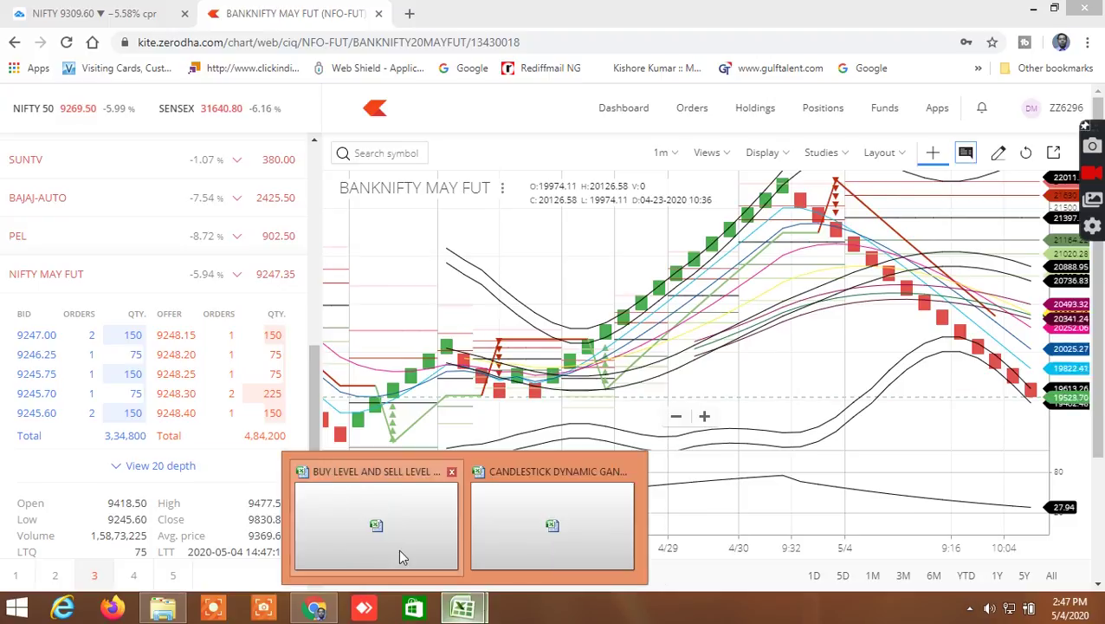
left_click(391, 544)
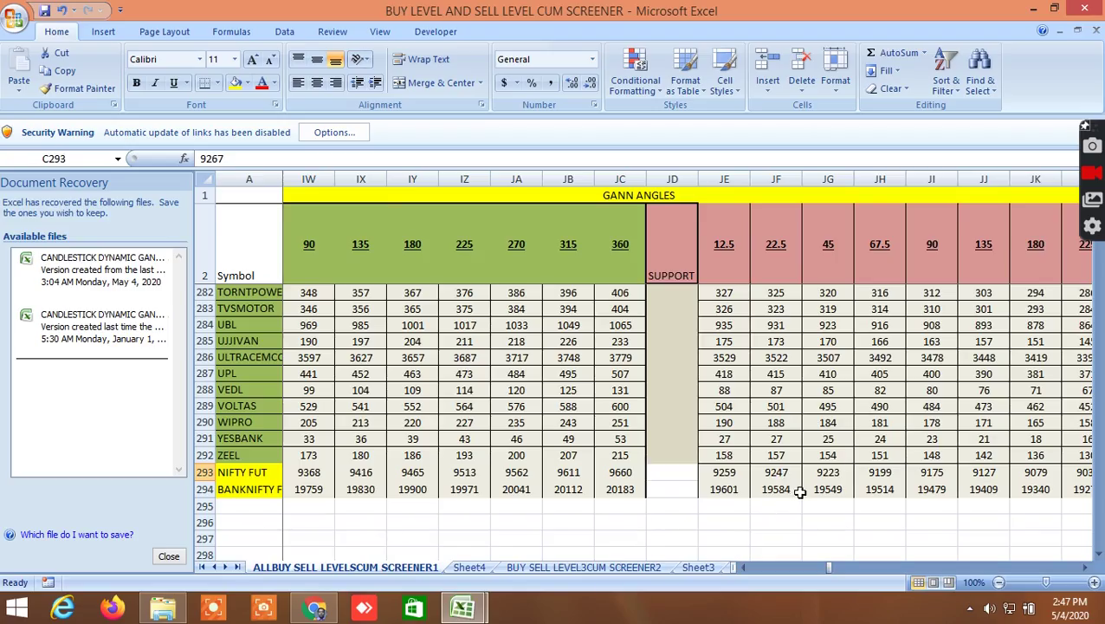
left_click(330, 604)
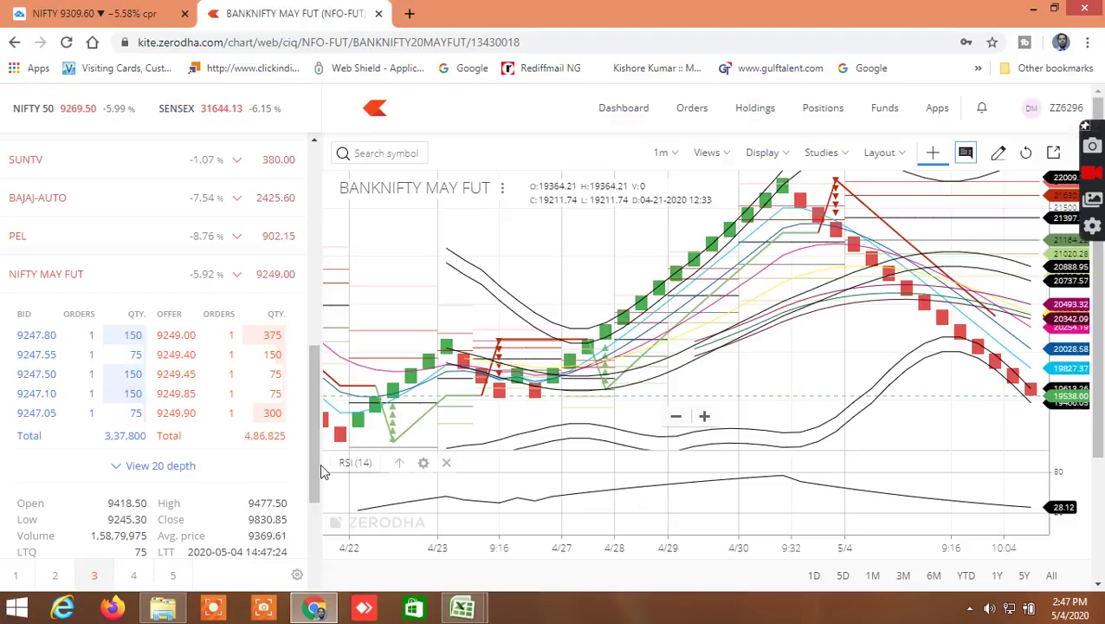
left_click_drag(309, 454, 301, 565)
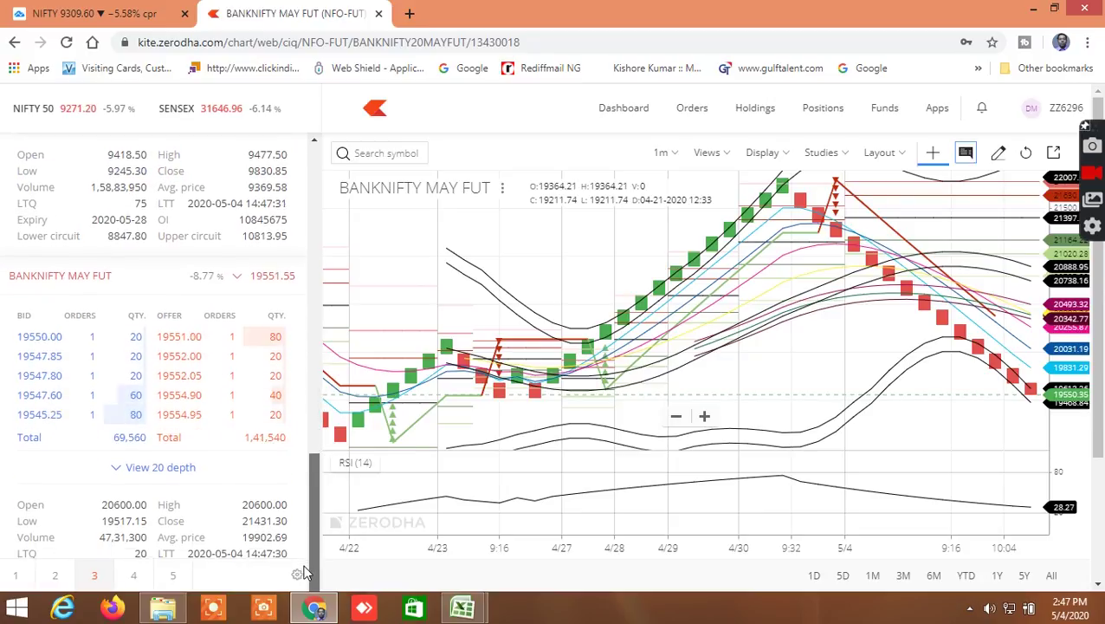
mouse_move(136, 524)
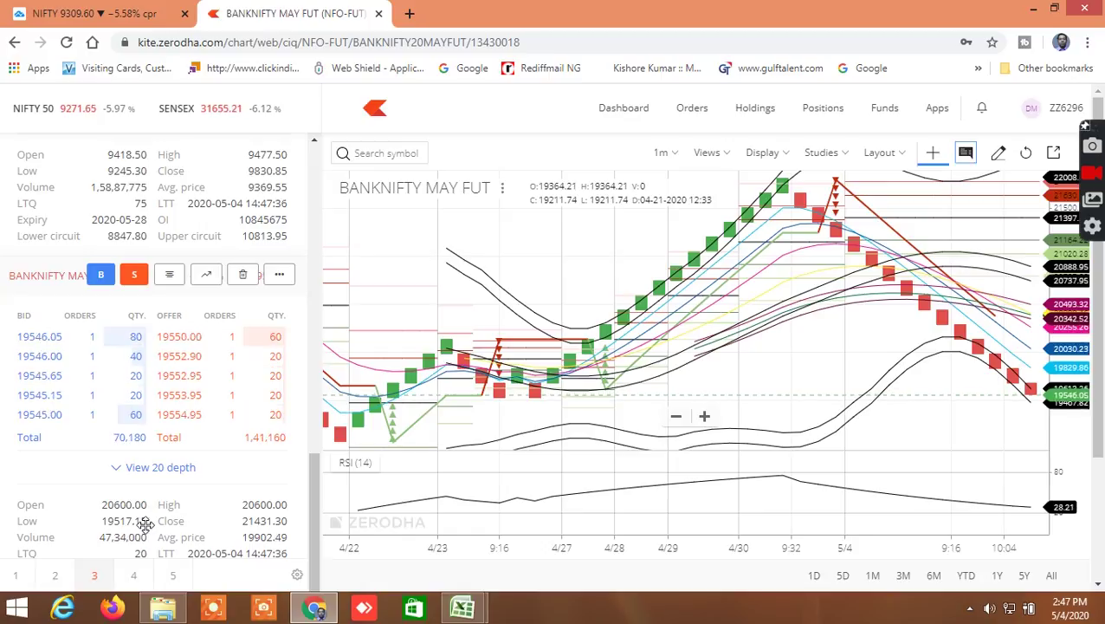
left_click_drag(316, 510, 321, 419)
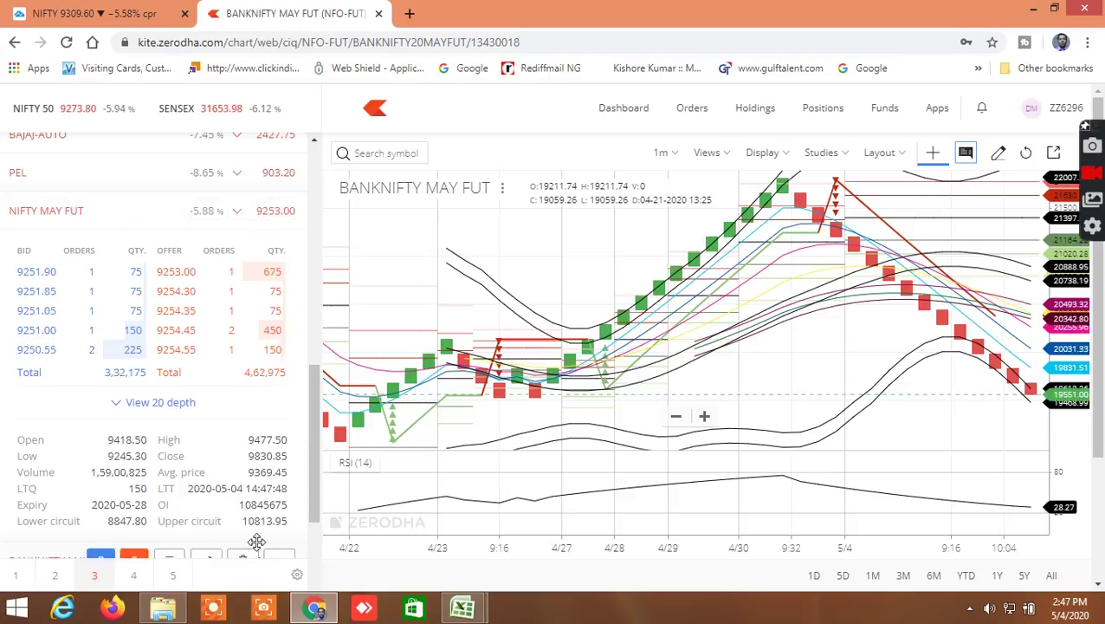
left_click_drag(316, 491, 316, 474)
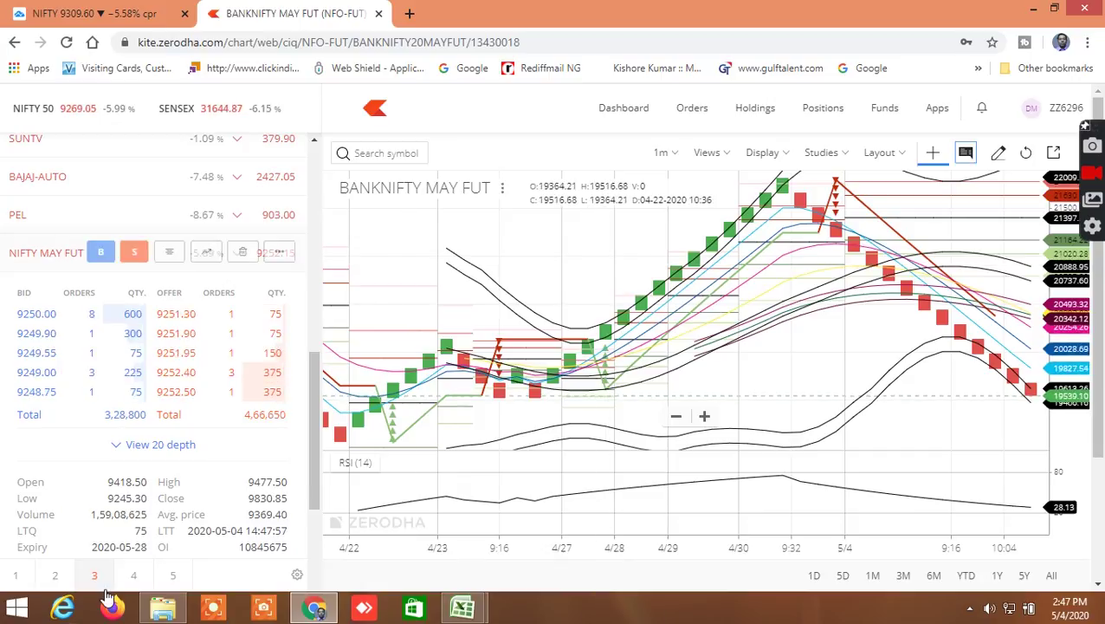
Open the Windows Calculator, close the duplicate calculator window and place the remaining one over the chart, clear of the watchlist.
left_click(16, 606)
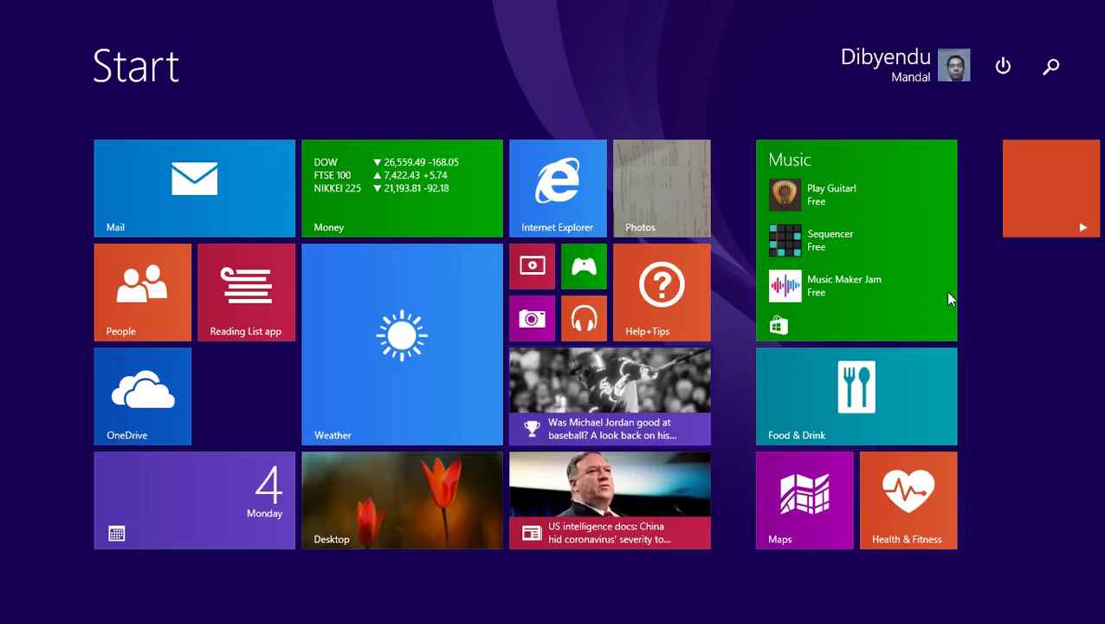
type("CALCULATOR")
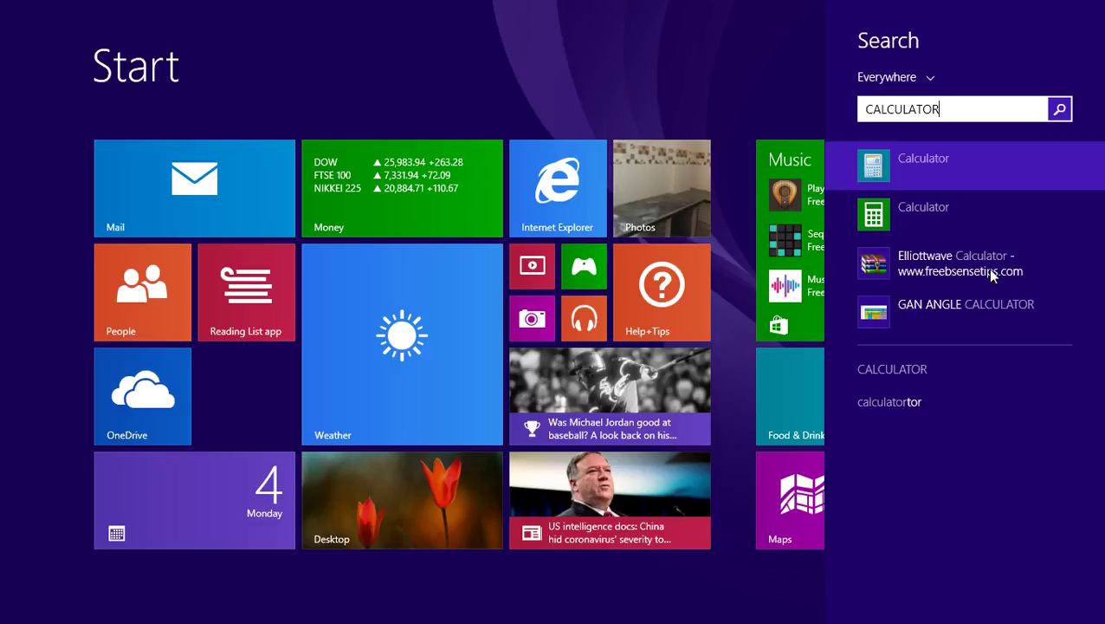
left_click(878, 173)
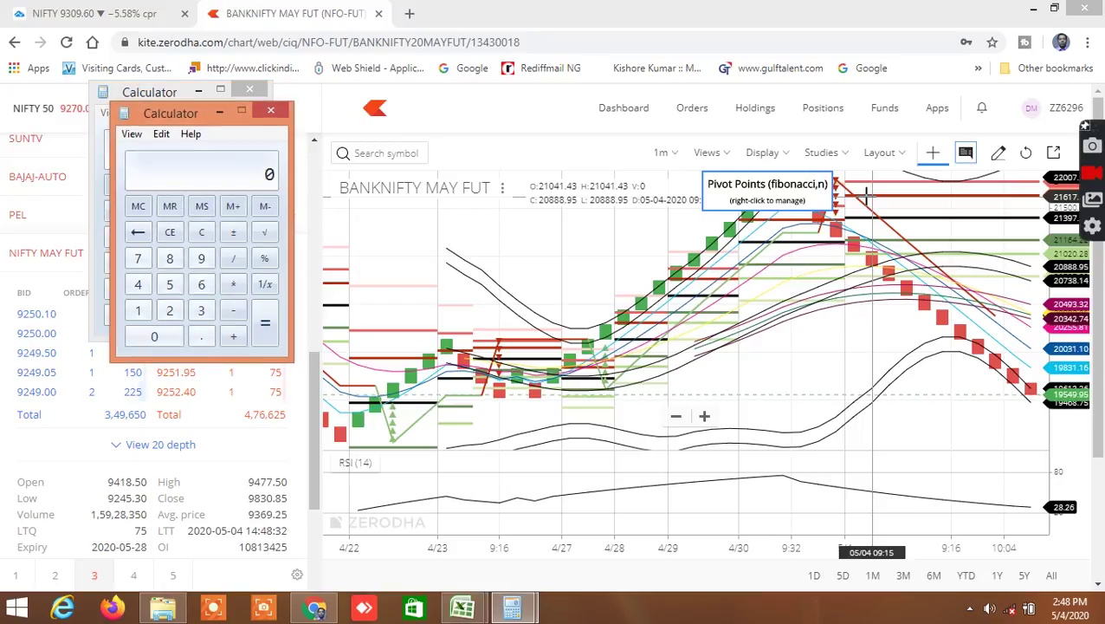
left_click(272, 112)
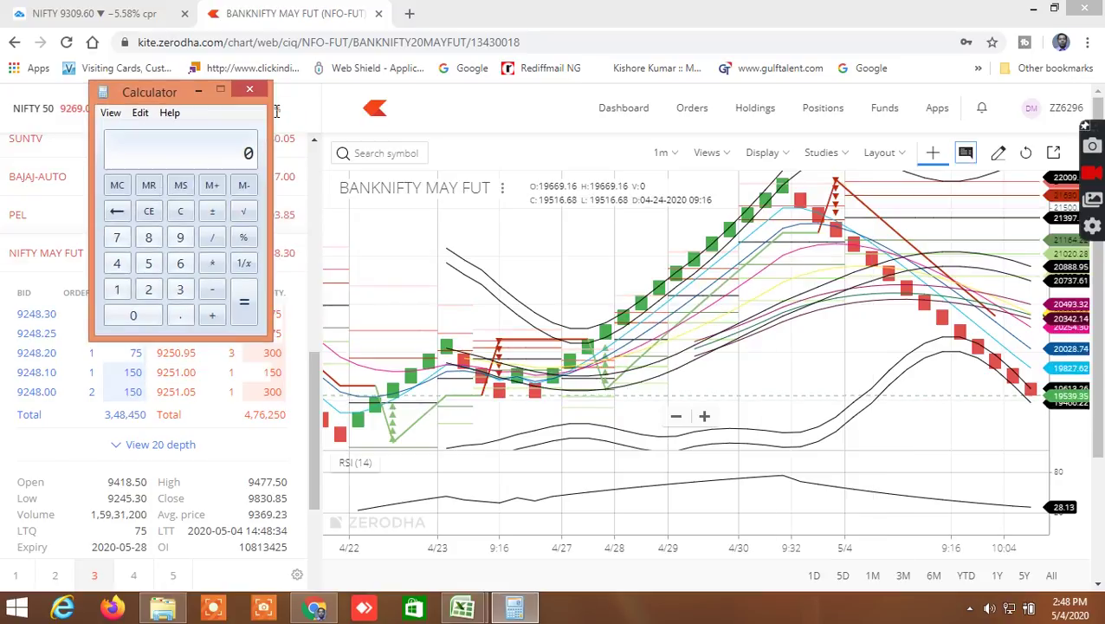
left_click_drag(163, 90, 352, 327)
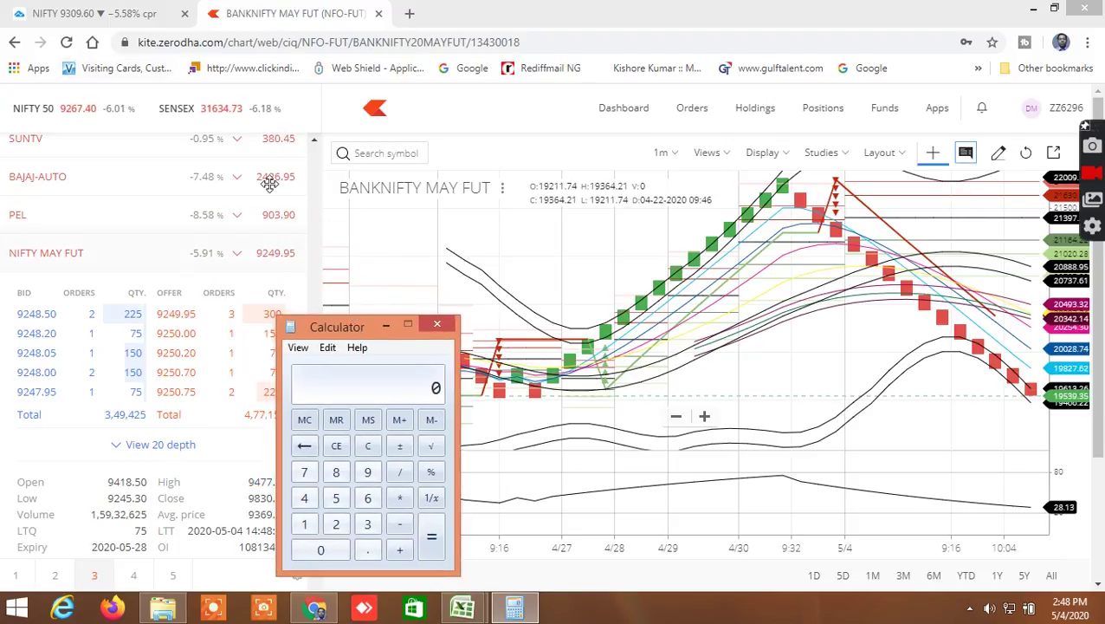
mouse_move(291, 162)
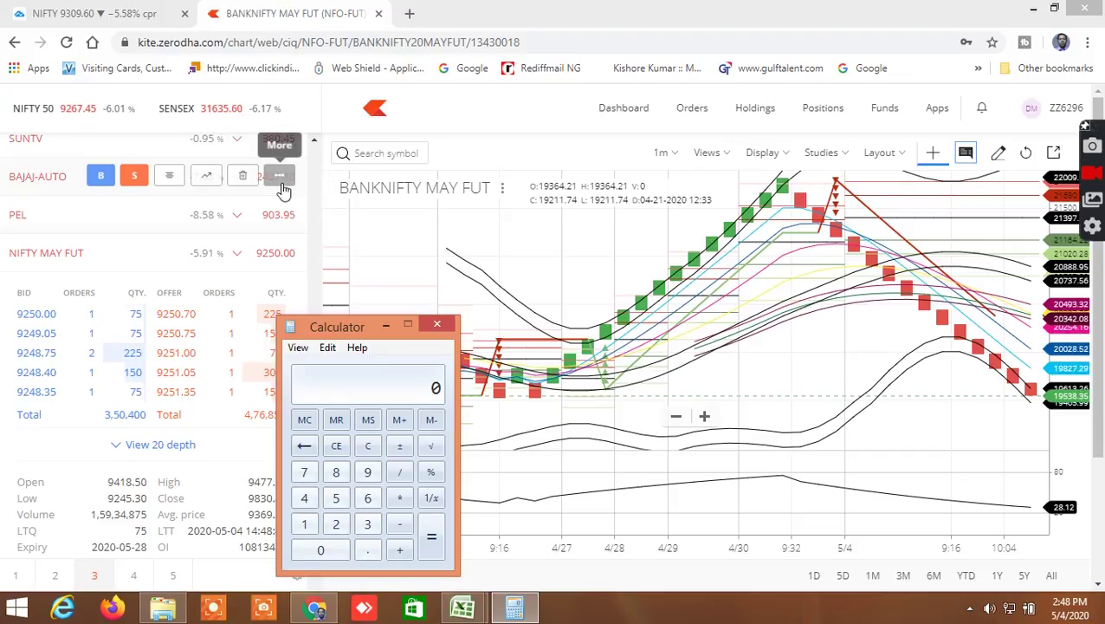
left_click_drag(349, 325, 428, 168)
double_click(383, 313)
left_click(414, 340)
left_click(478, 340)
left_click(418, 368)
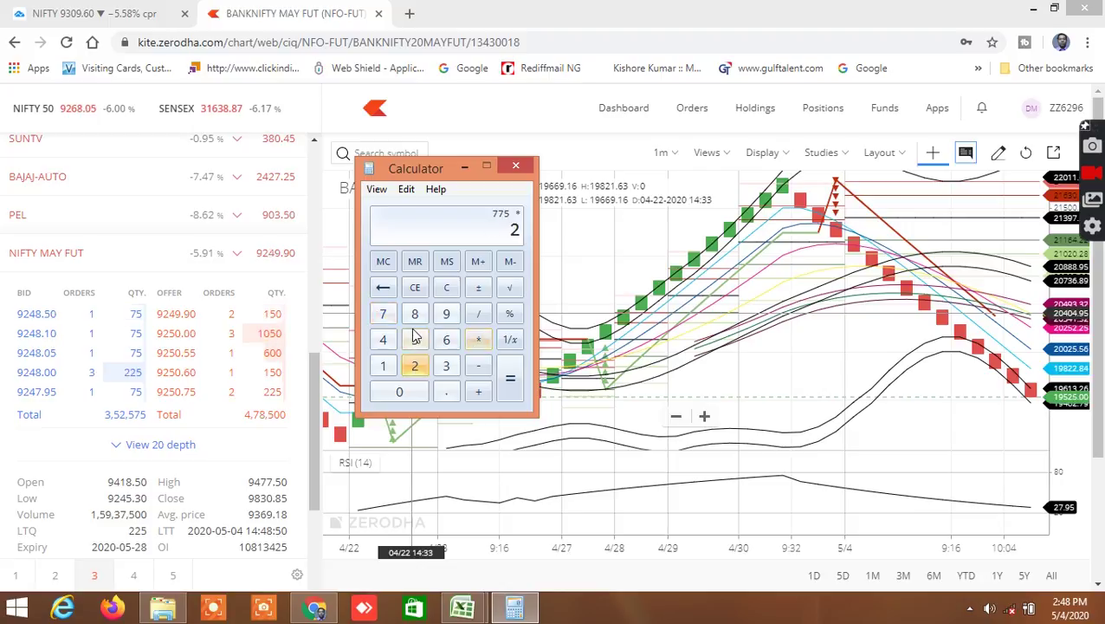
left_click(414, 340)
left_click(511, 381)
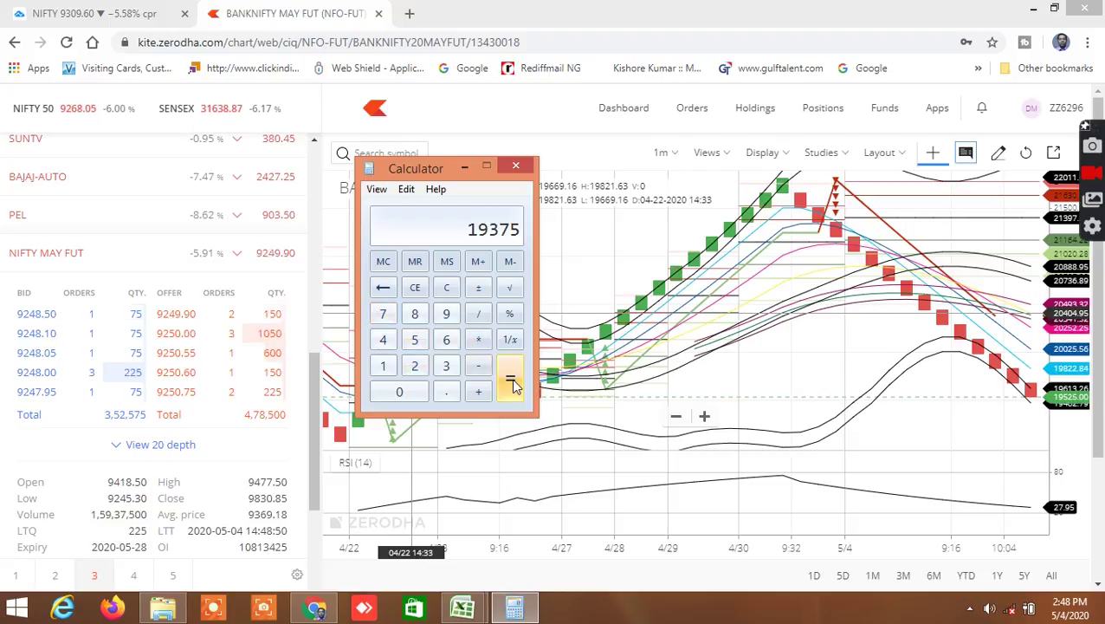
left_click(446, 288)
Multiply 75 by 25 in the Calculator and minimize it.
left_click(386, 315)
left_click(415, 340)
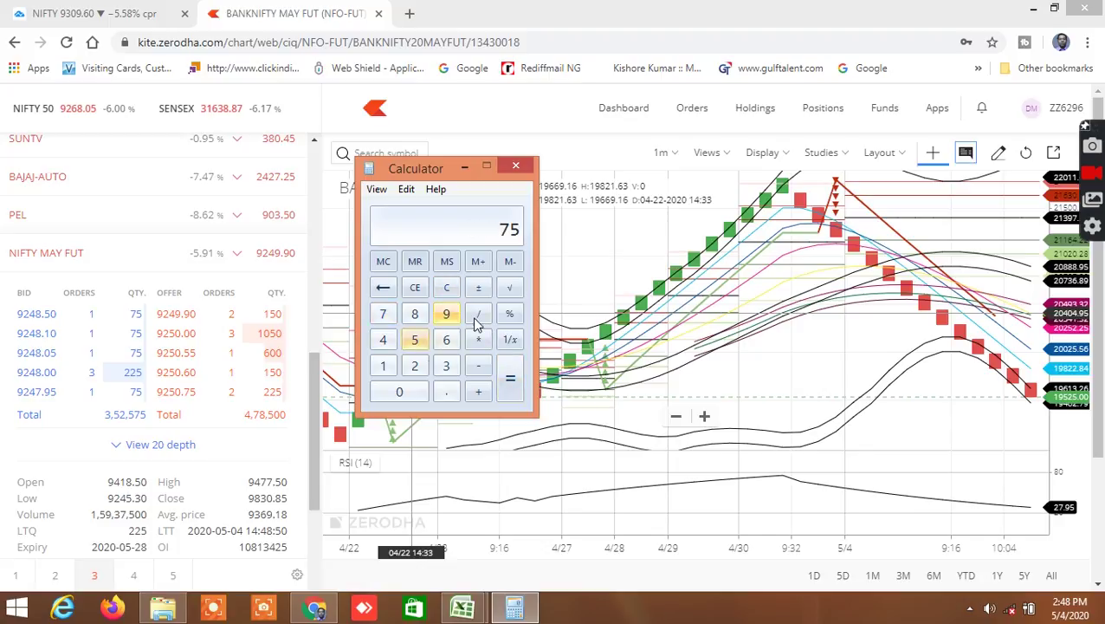
left_click(414, 366)
left_click(414, 340)
left_click(509, 387)
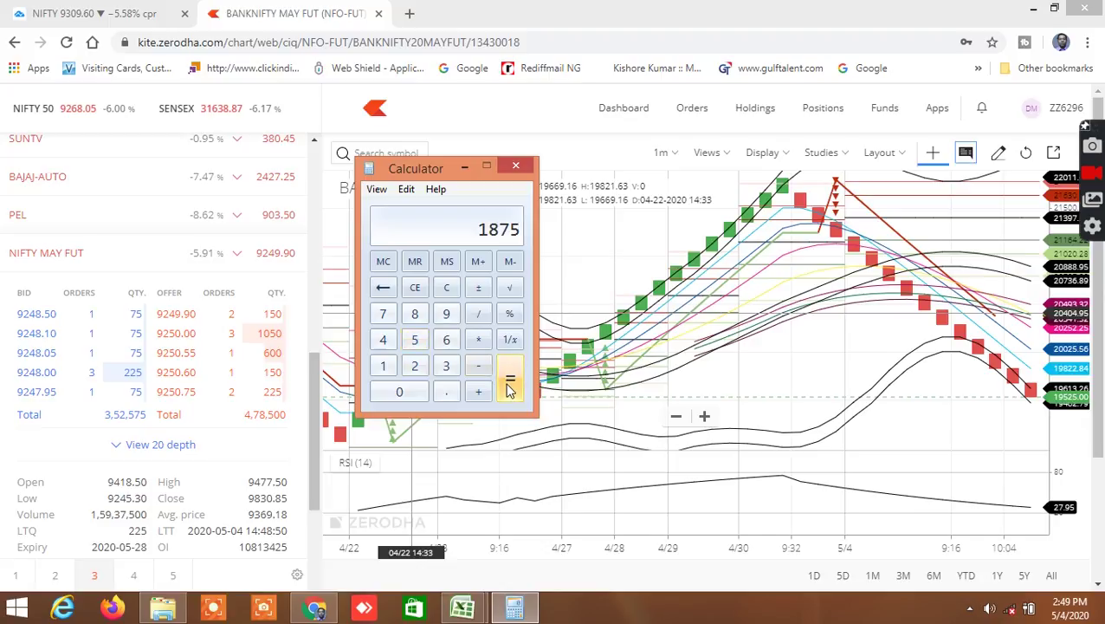
left_click(465, 169)
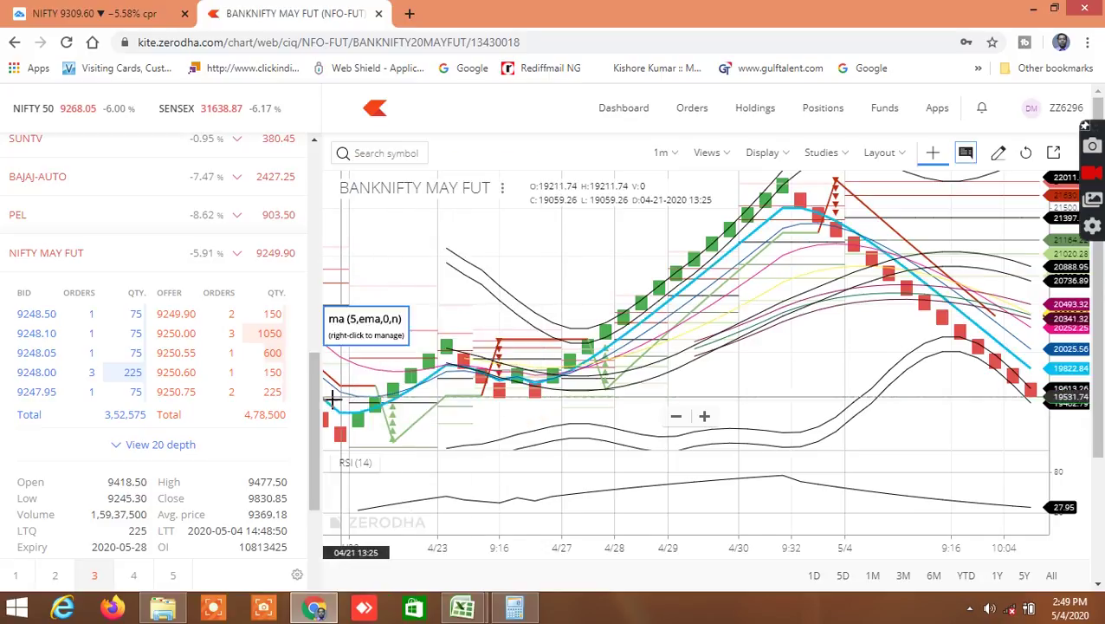
Recheck NIFTY MAY FUT's quote, and switch to Excel to view the HIGH, LOW and CLOSE values of the NIFTY FUT and BANKNIFTY FUT rows.
left_click_drag(310, 402, 314, 430)
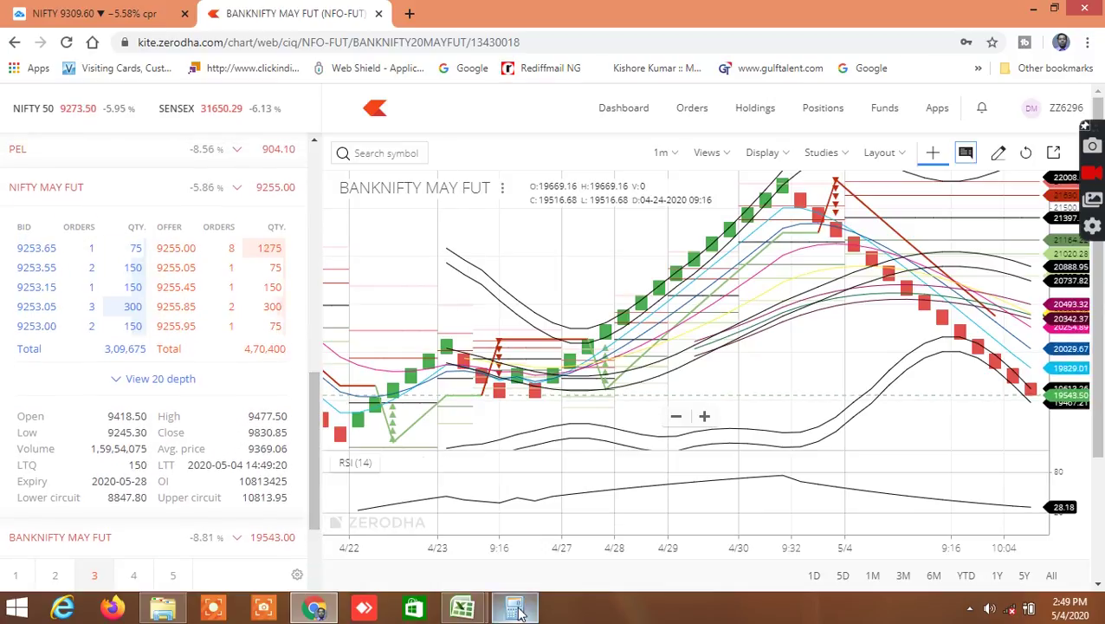
mouse_move(474, 613)
left_click(387, 530)
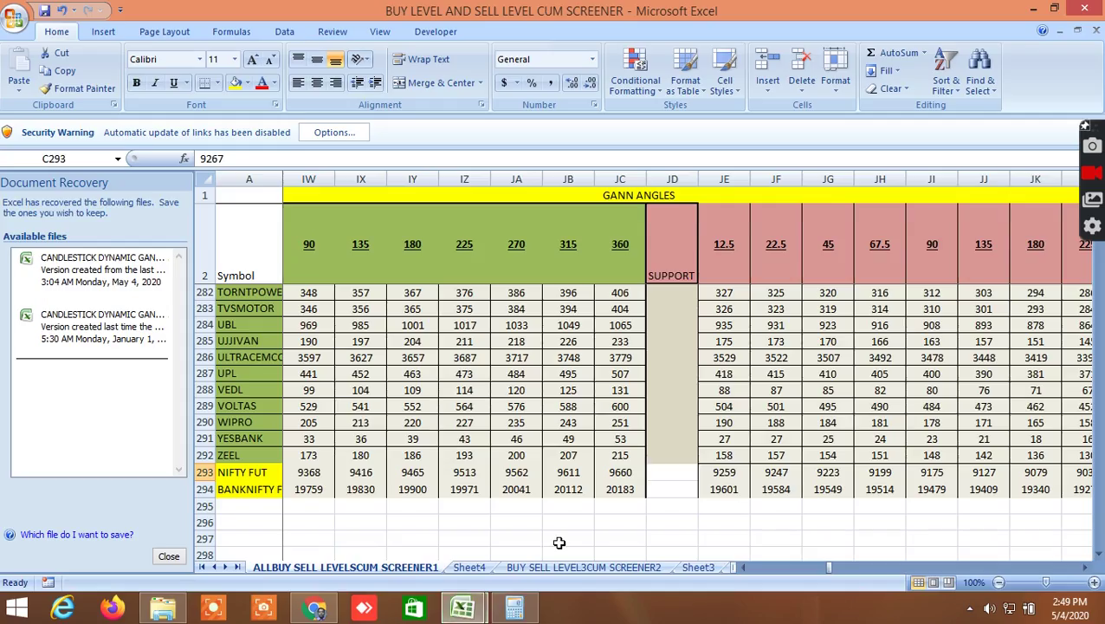
left_click_drag(823, 570, 726, 563)
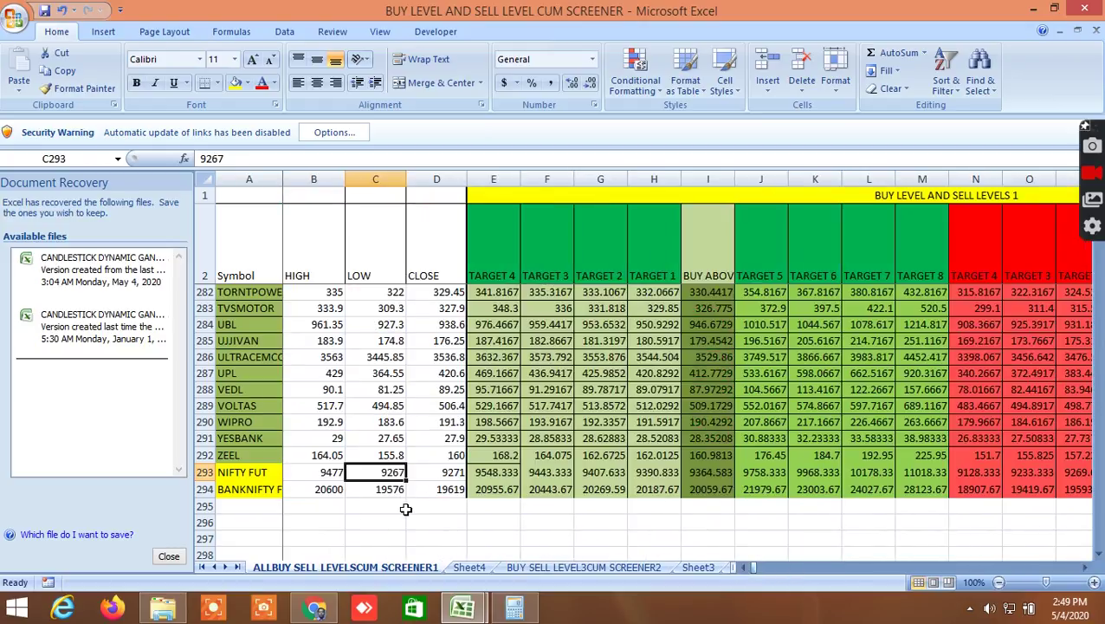
Set the NIFTY FUT row's LOW to 9245 and its CLOSE to 9254.
type("9245")
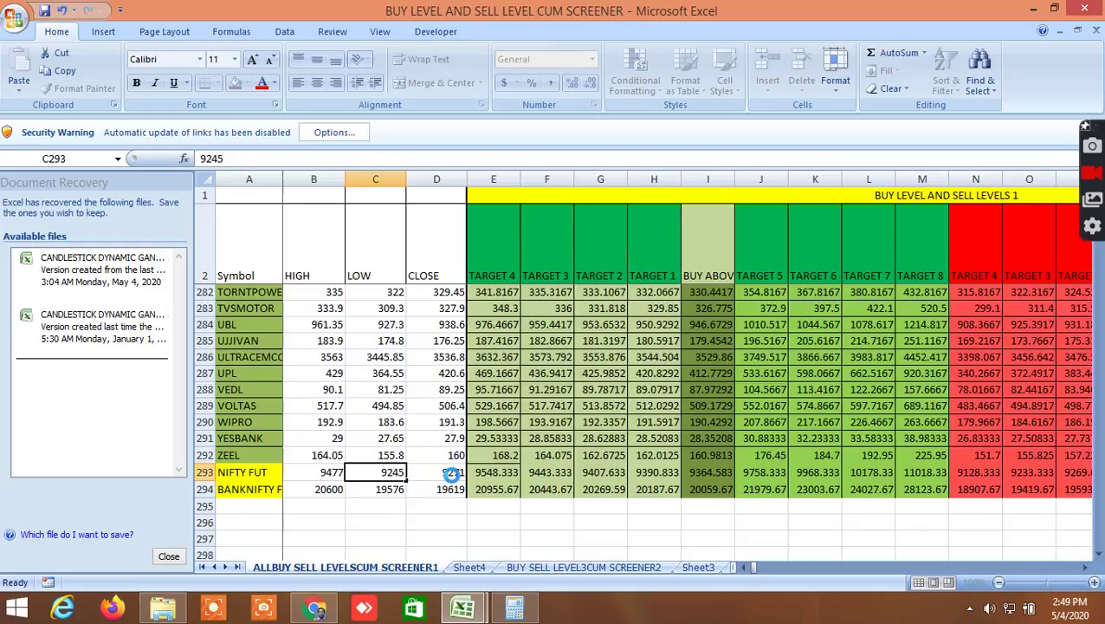
left_click(437, 505)
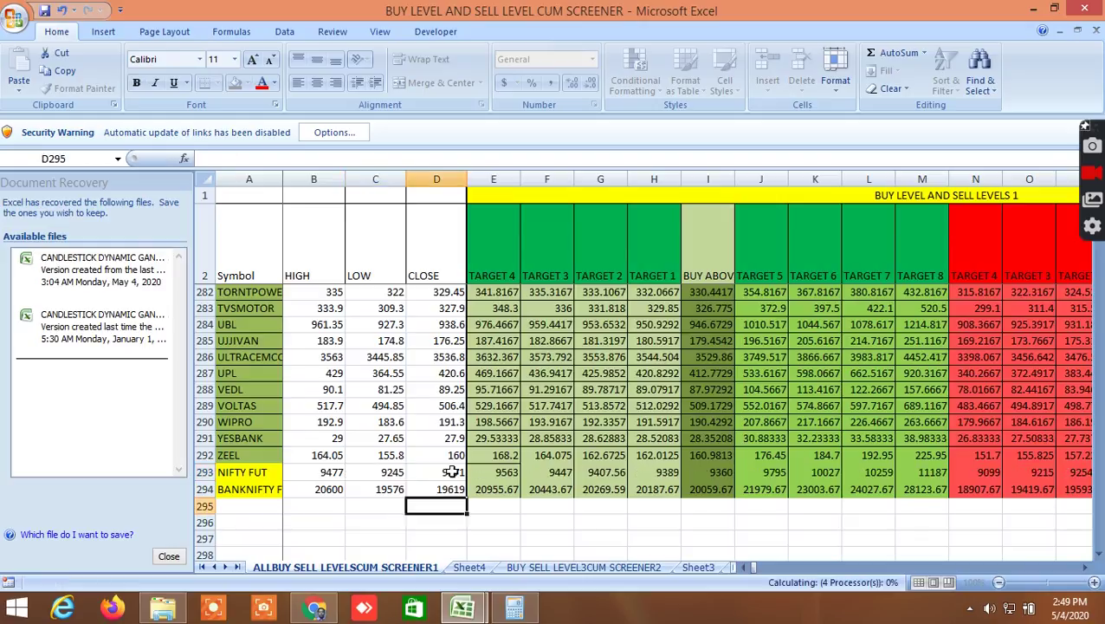
double_click(452, 471)
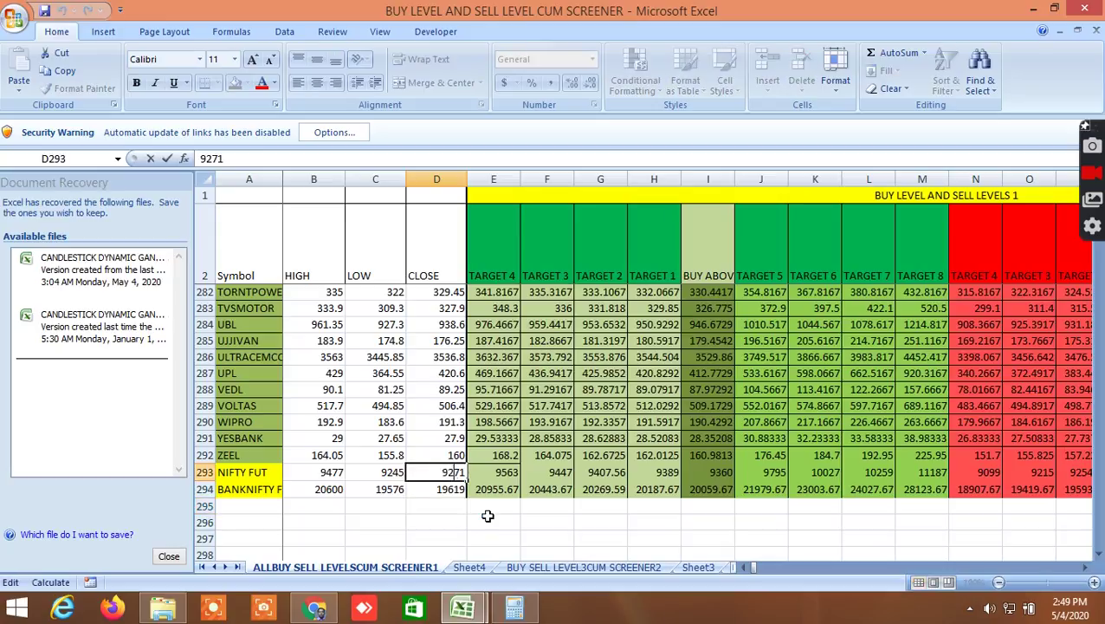
key("Down")
key("Down")
key("Down")
key("Right")
left_click(452, 473)
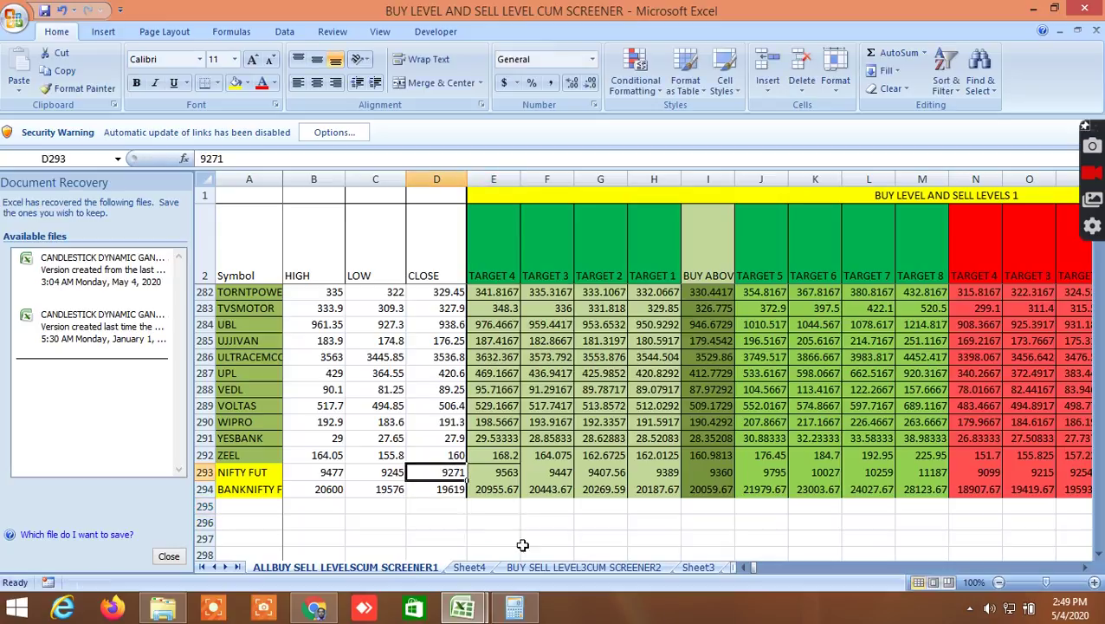
type("9")
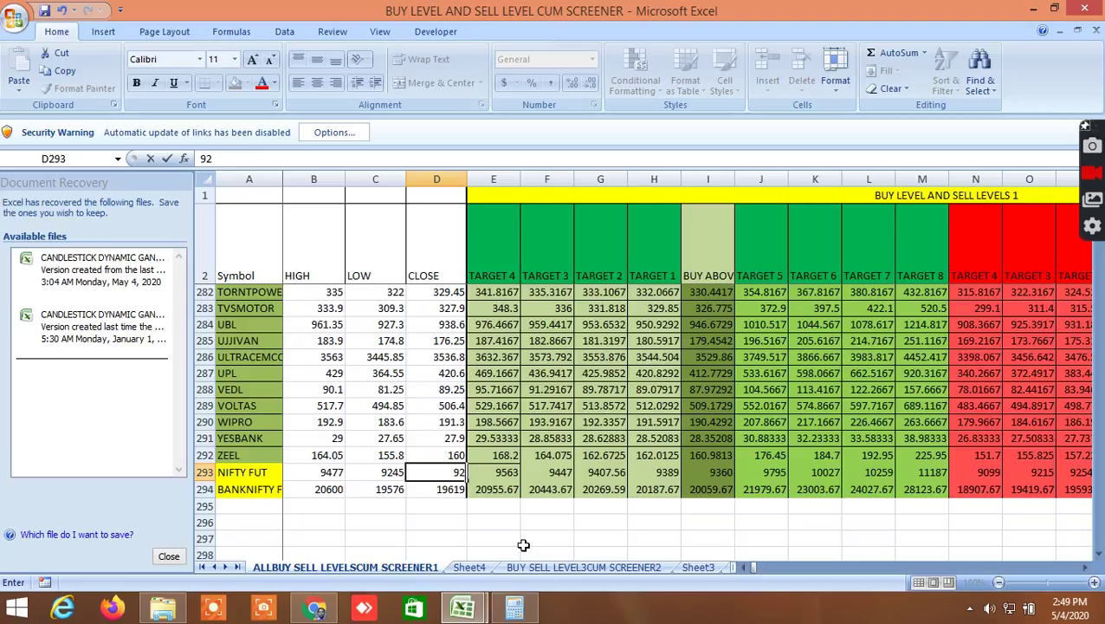
left_click(426, 524)
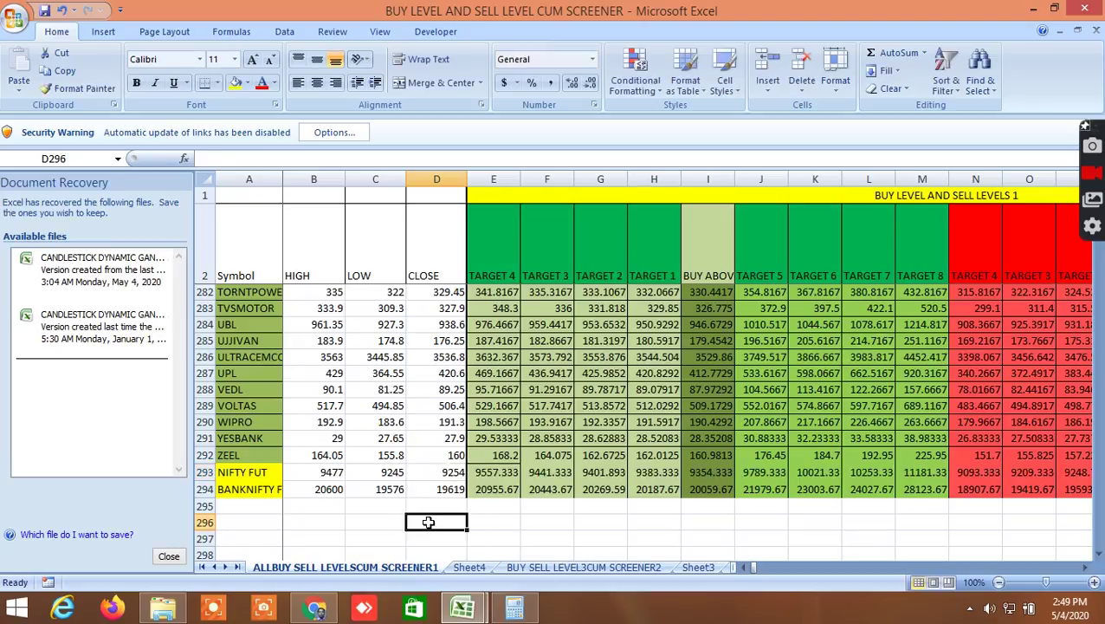
Check BANKNIFTY MAY FUT's low in the Chrome watchlist, and set the BANKNIFTY FUT row's LOW to 19517 in the Excel screener workbook.
left_click(390, 489)
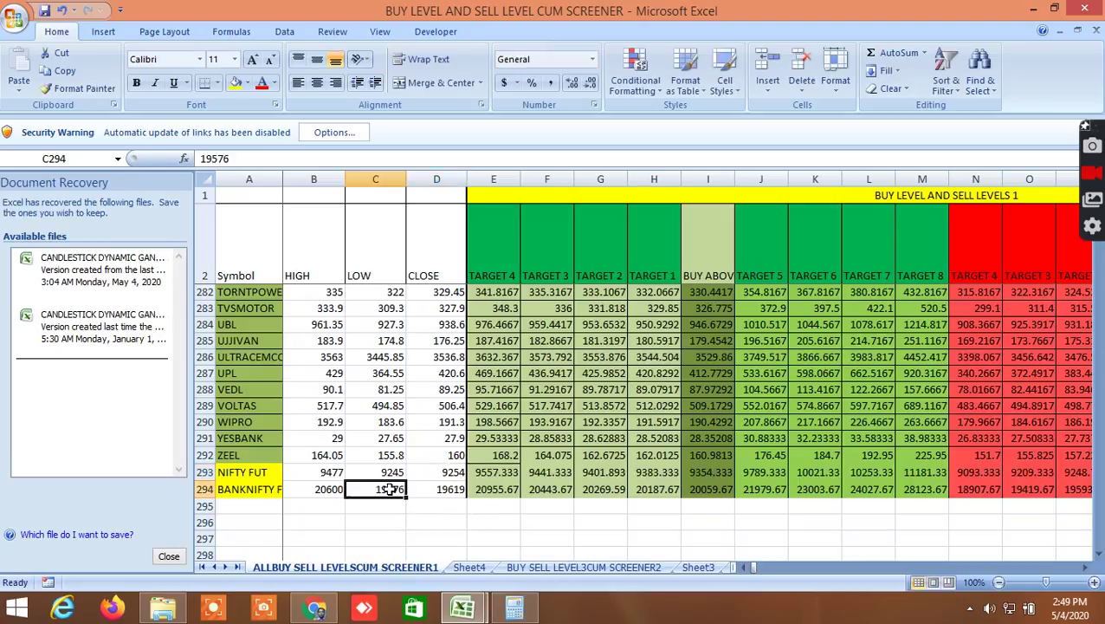
left_click(334, 609)
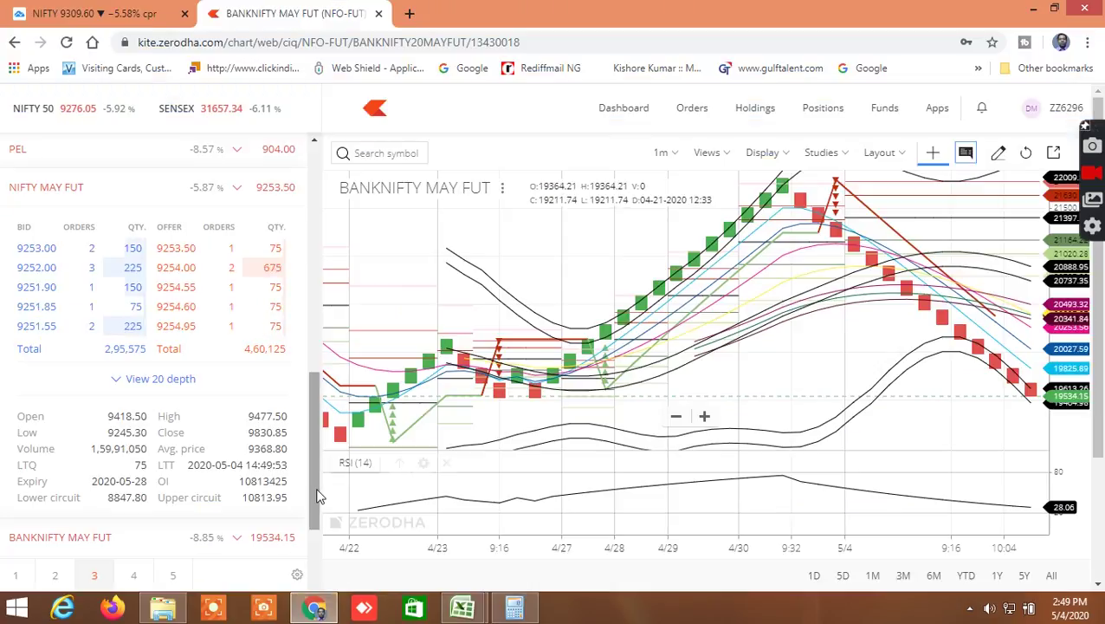
left_click_drag(315, 487, 299, 551)
scroll(299, 547, "down", 2)
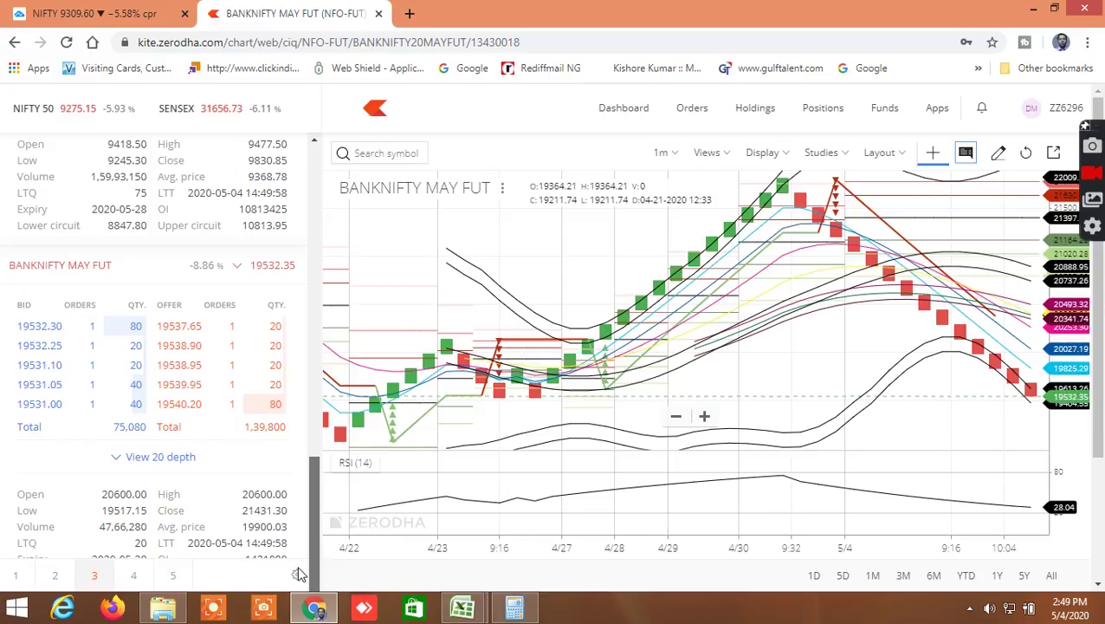
mouse_move(462, 609)
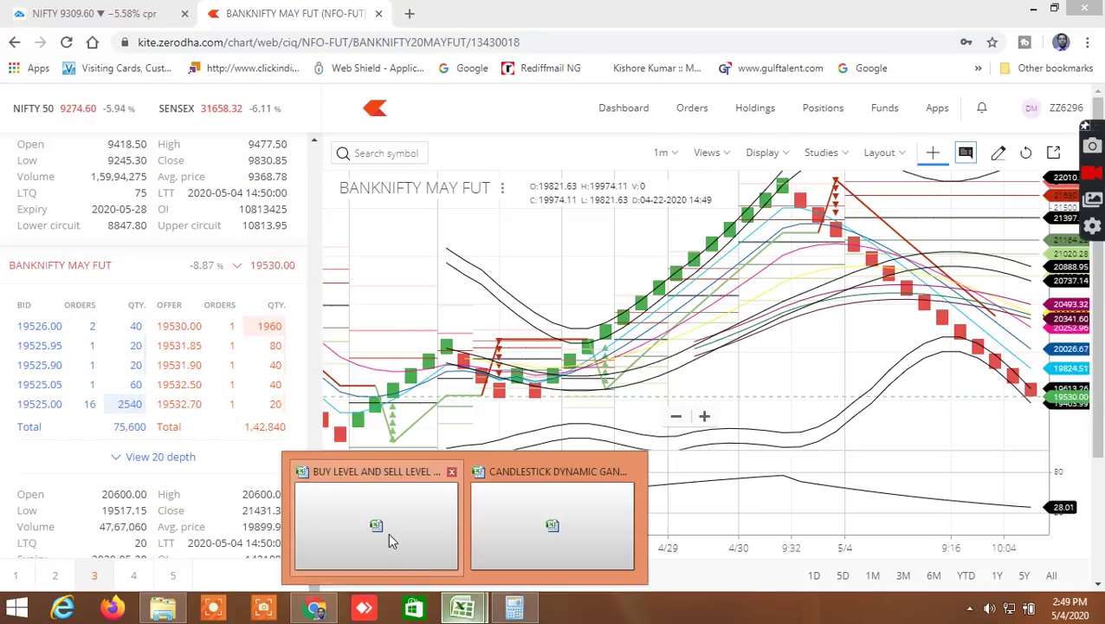
left_click(388, 532)
type("195")
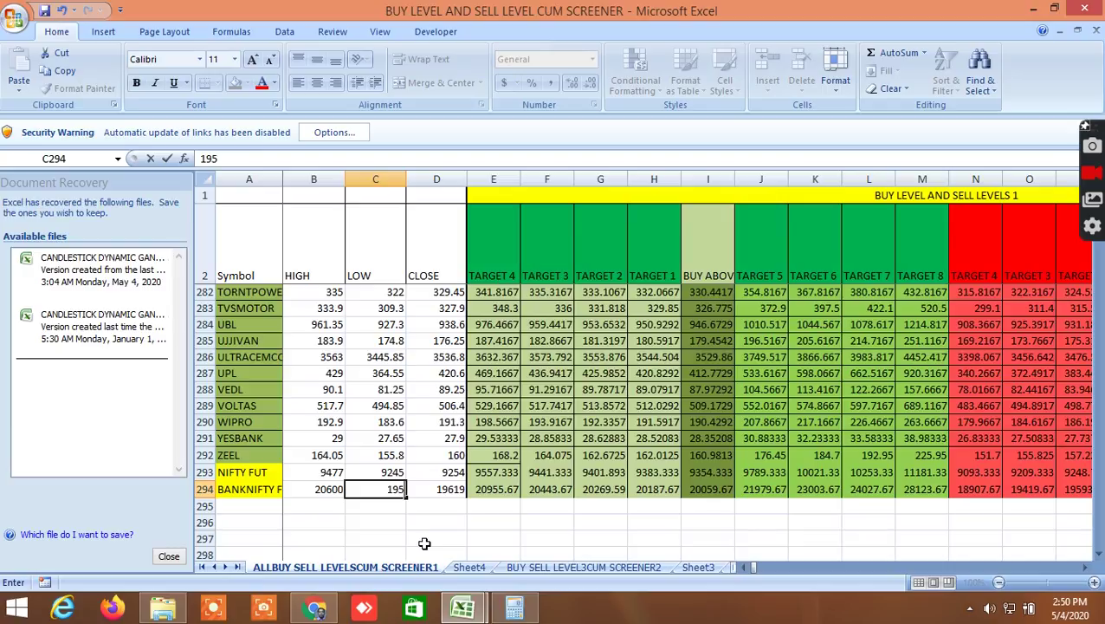
type("17")
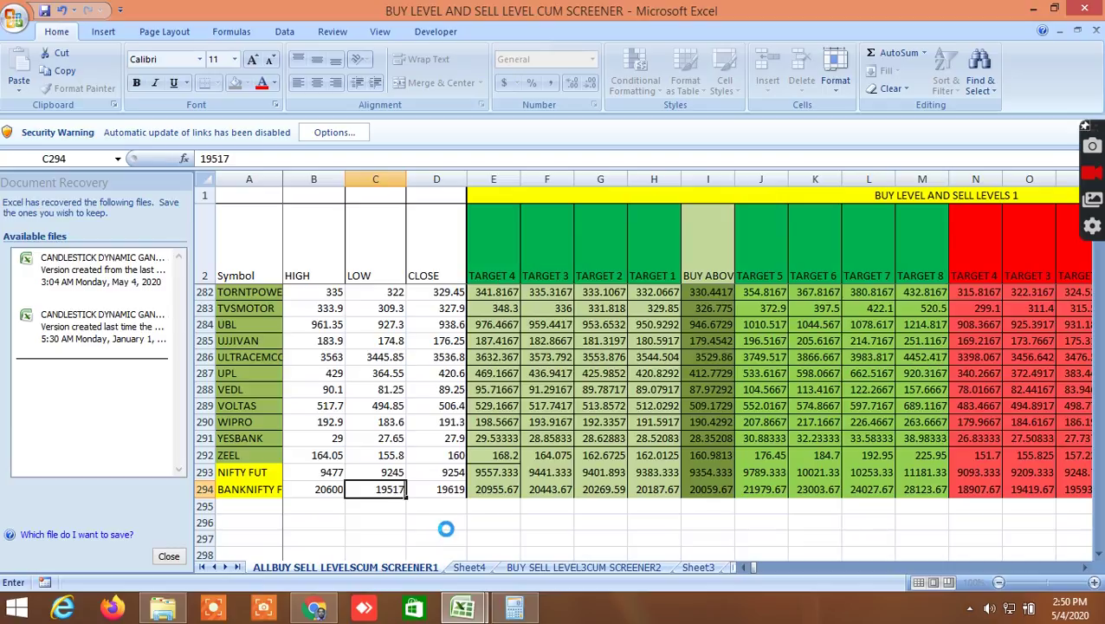
Check BANKNIFTY MAY FUT's live price in Chrome, and set the BANKNIFTY FUT row's CLOSE to 19537 in the Excel screener workbook.
left_click(442, 490)
double_click(447, 490)
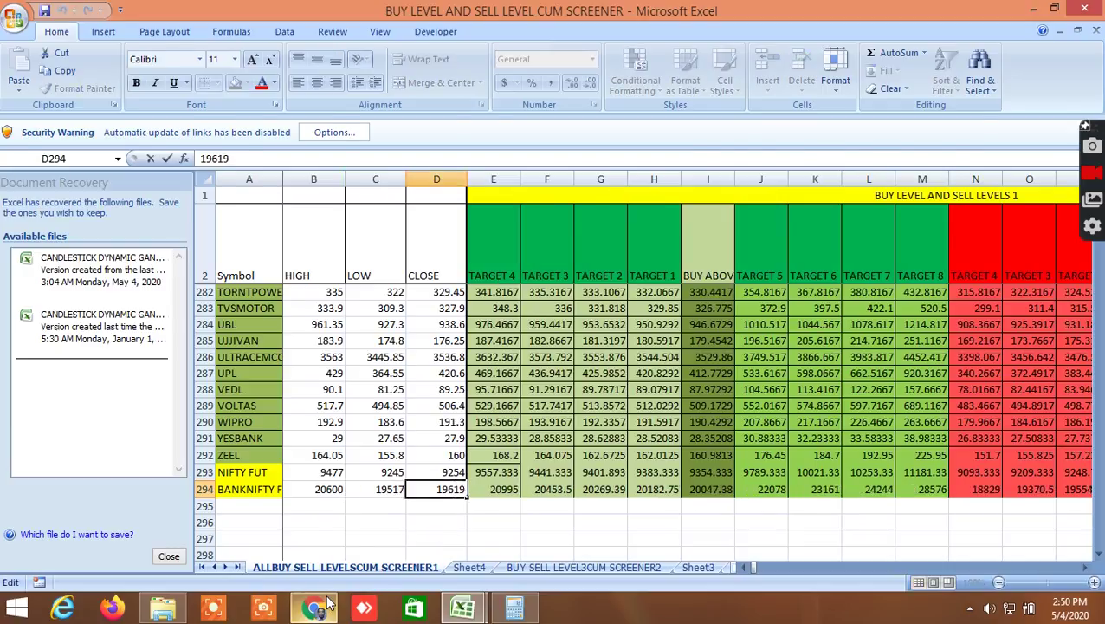
left_click(329, 603)
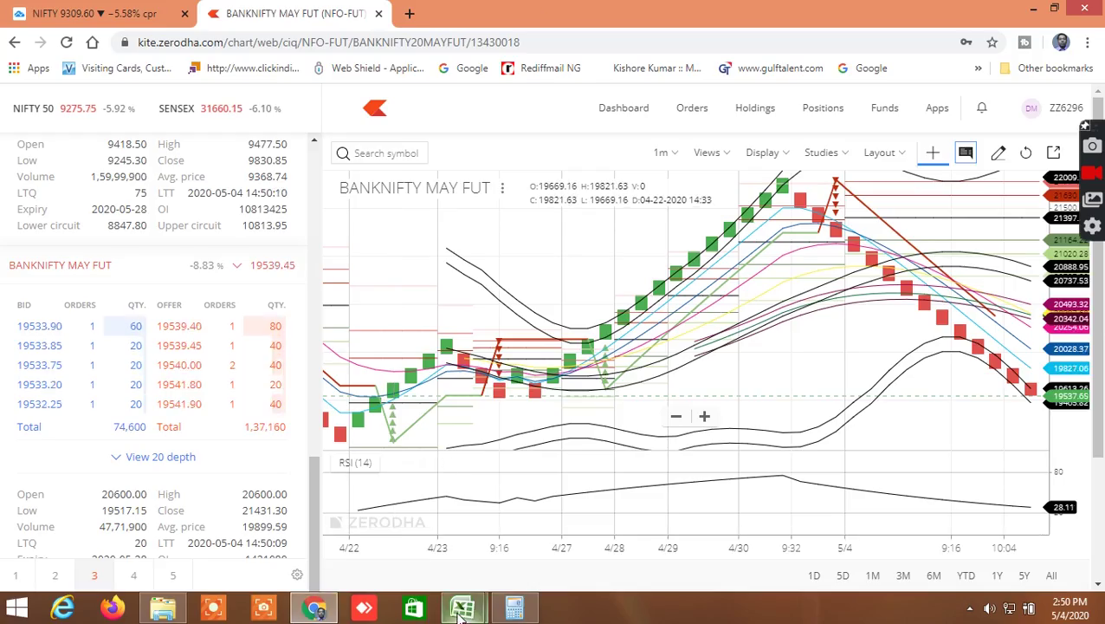
mouse_move(464, 604)
left_click(411, 537)
type("19537")
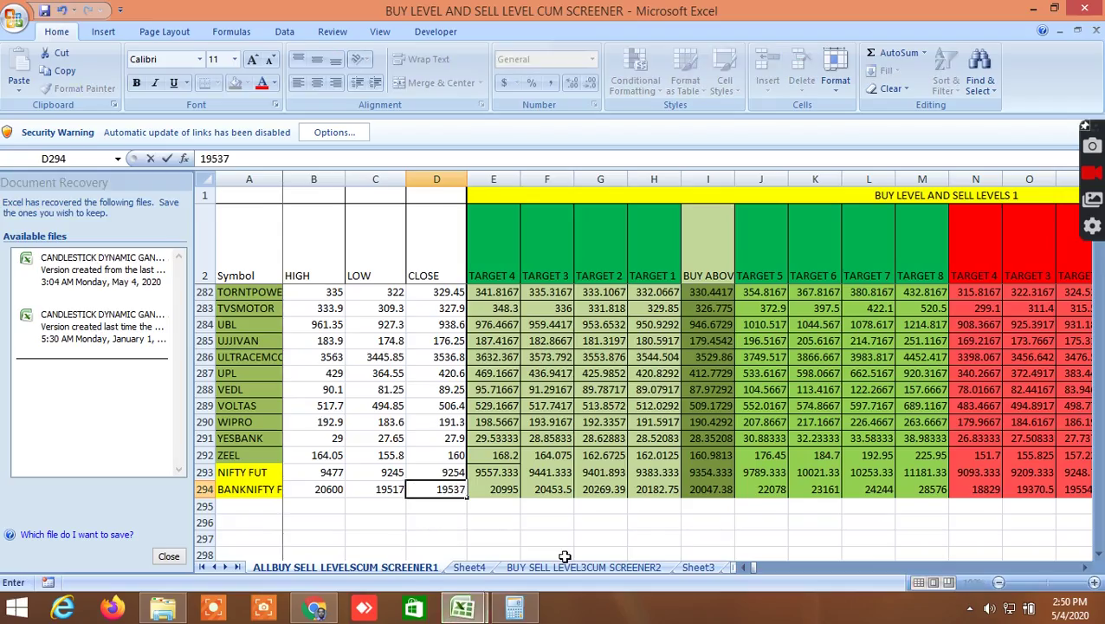
left_click(564, 556)
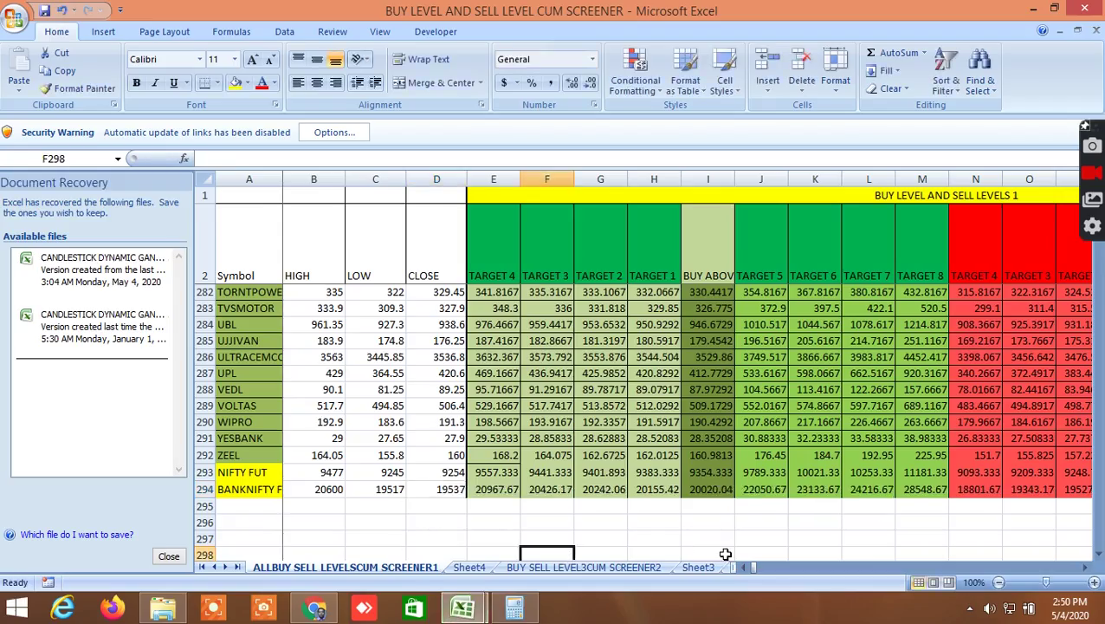
Review the Gann resistance and support levels of the NIFTY FUT and BANKNIFTY FUT rows, checking BANKNIFTY MAY FUT's low in Chrome.
left_click_drag(750, 569, 827, 590)
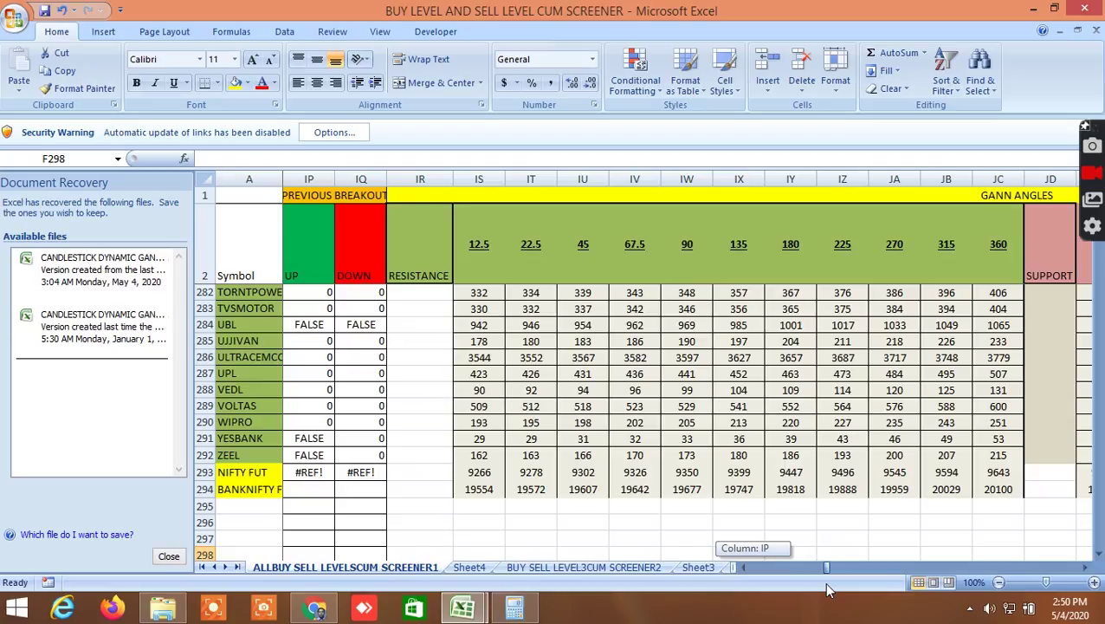
left_click_drag(828, 590, 830, 590)
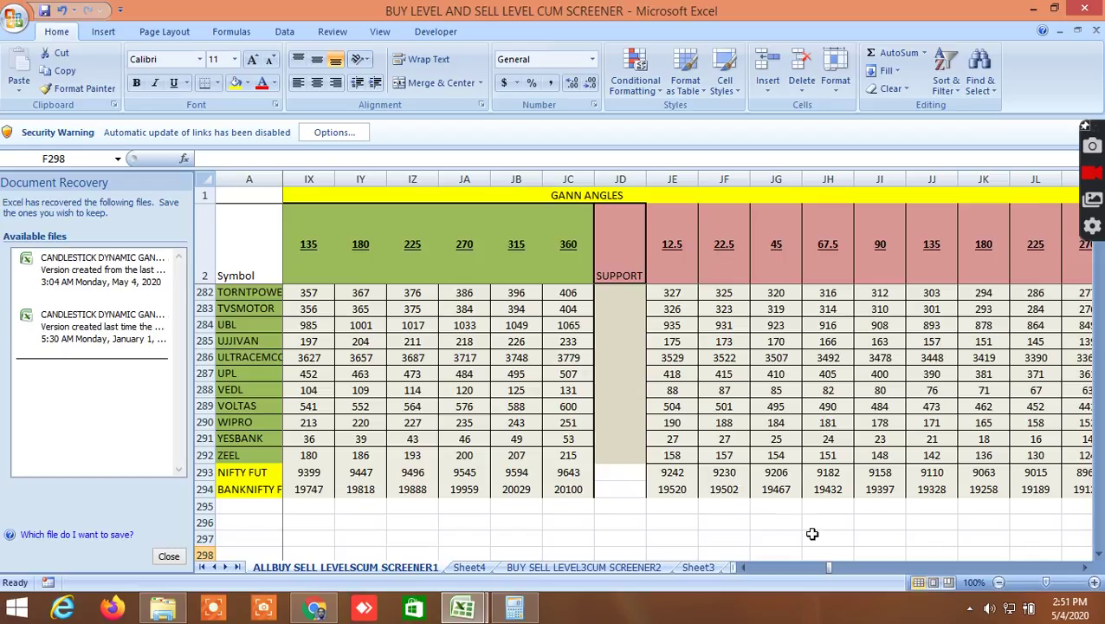
left_click(740, 566)
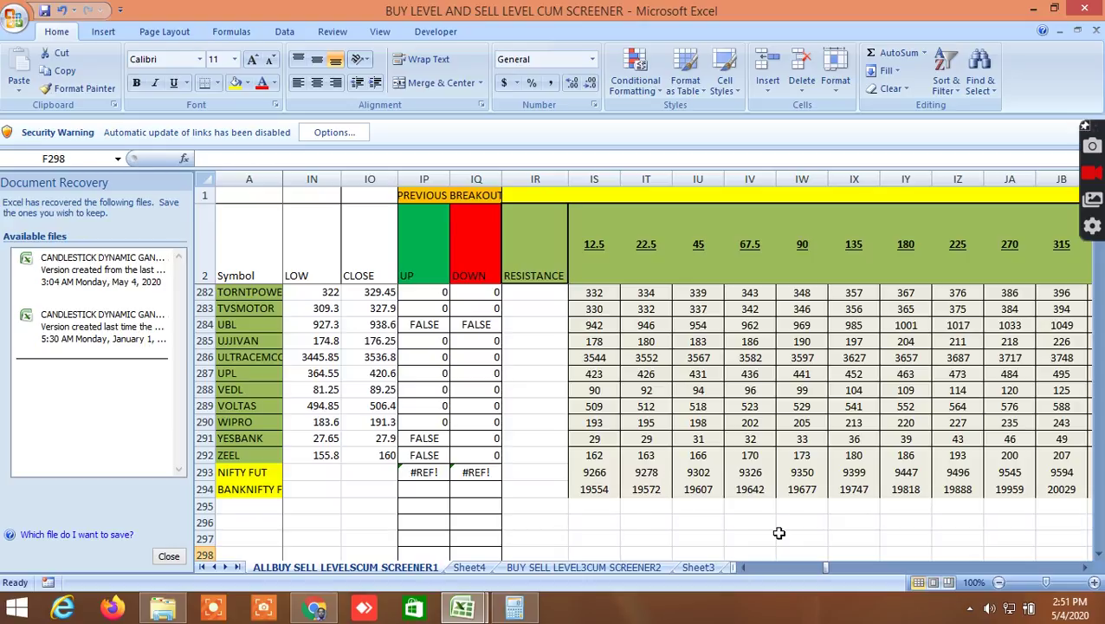
left_click(315, 607)
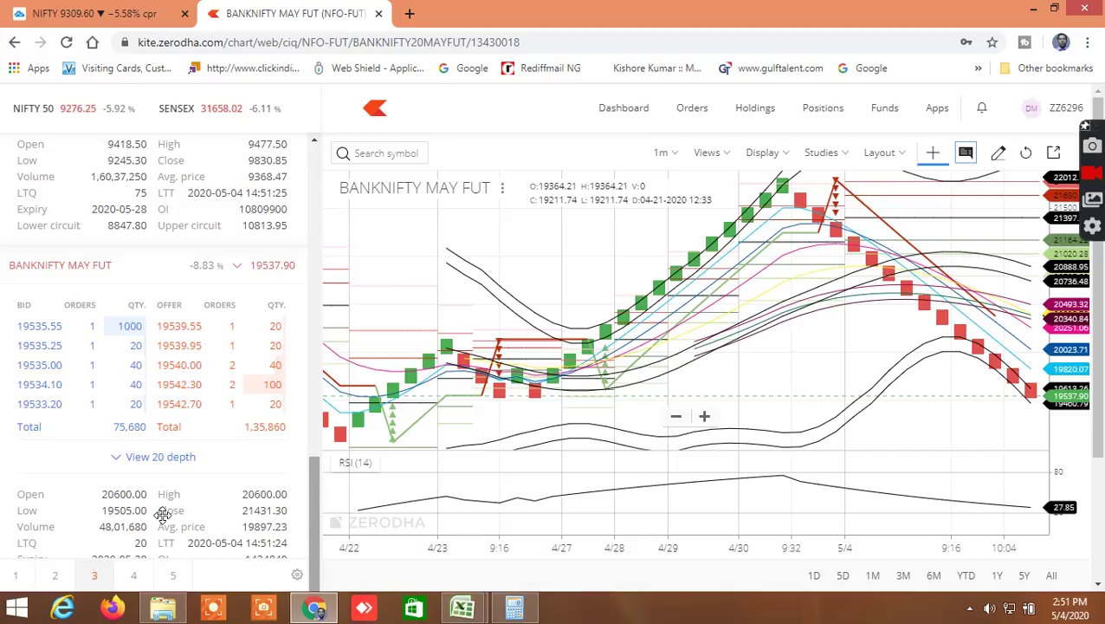
mouse_move(474, 613)
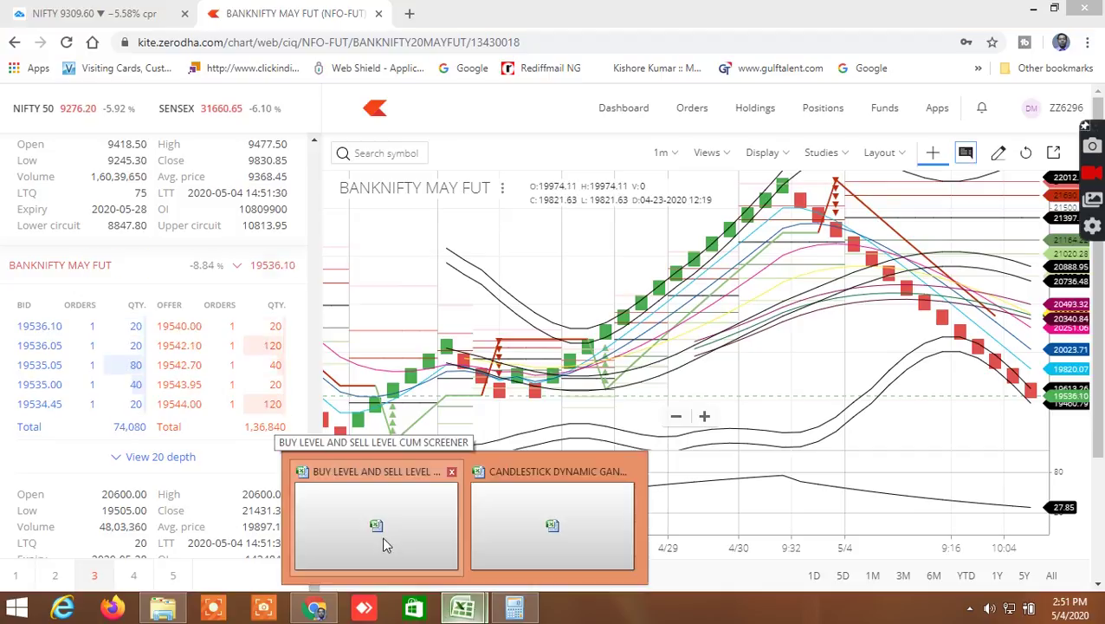
left_click(382, 535)
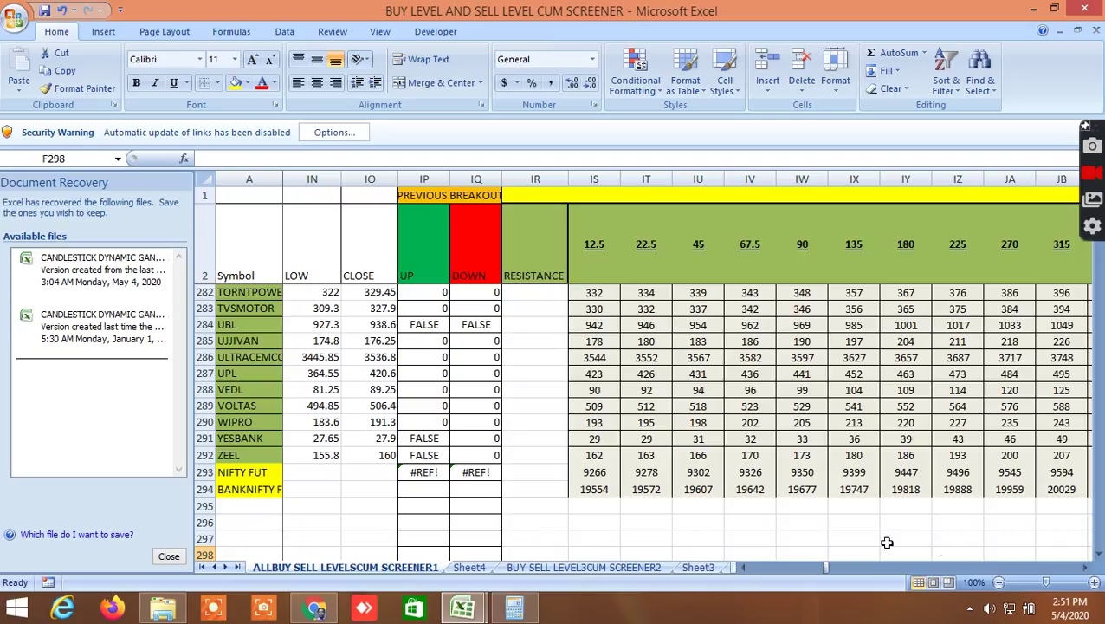
left_click_drag(1085, 568, 1086, 569)
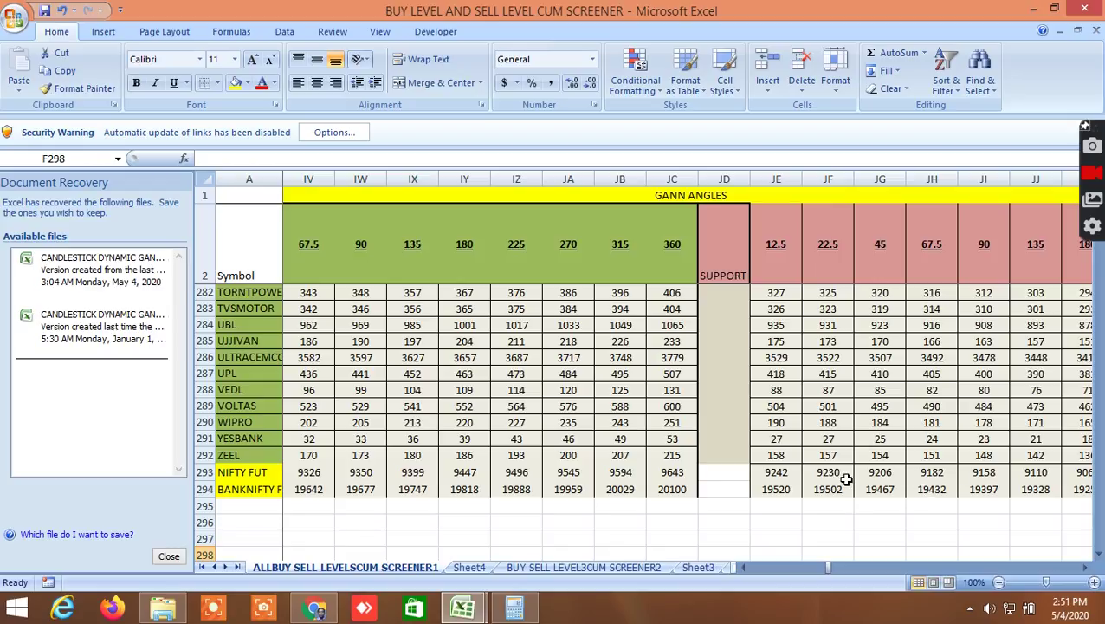
Switch to Chrome and examine the live quotes and day ranges of NIFTY MAY FUT and BANKNIFTY MAY FUT in the watchlist.
left_click(338, 606)
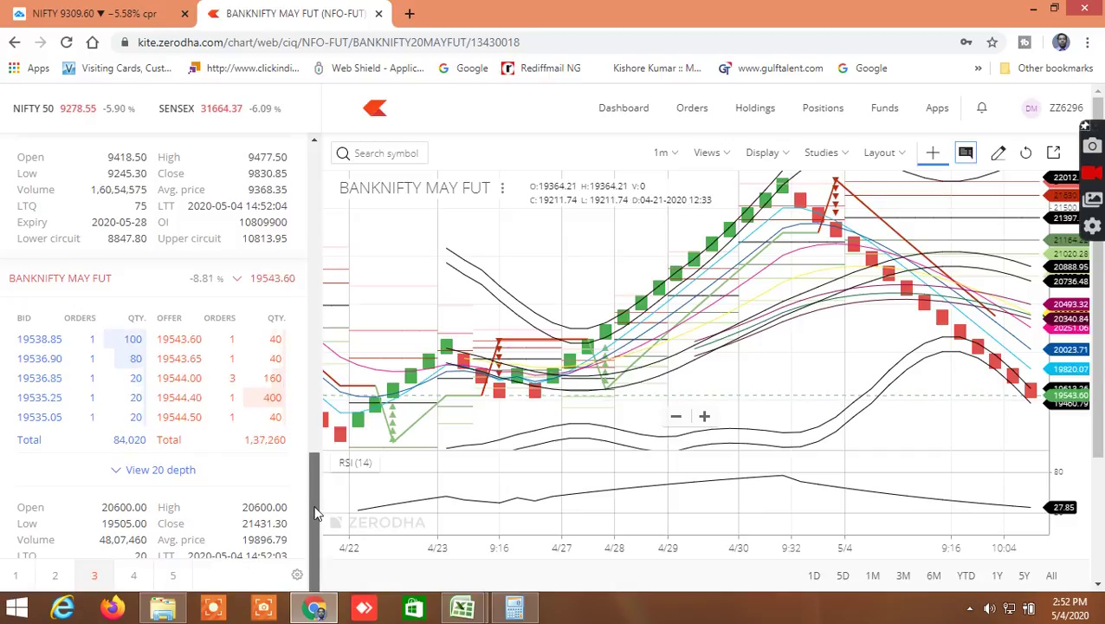
left_click_drag(317, 516, 308, 364)
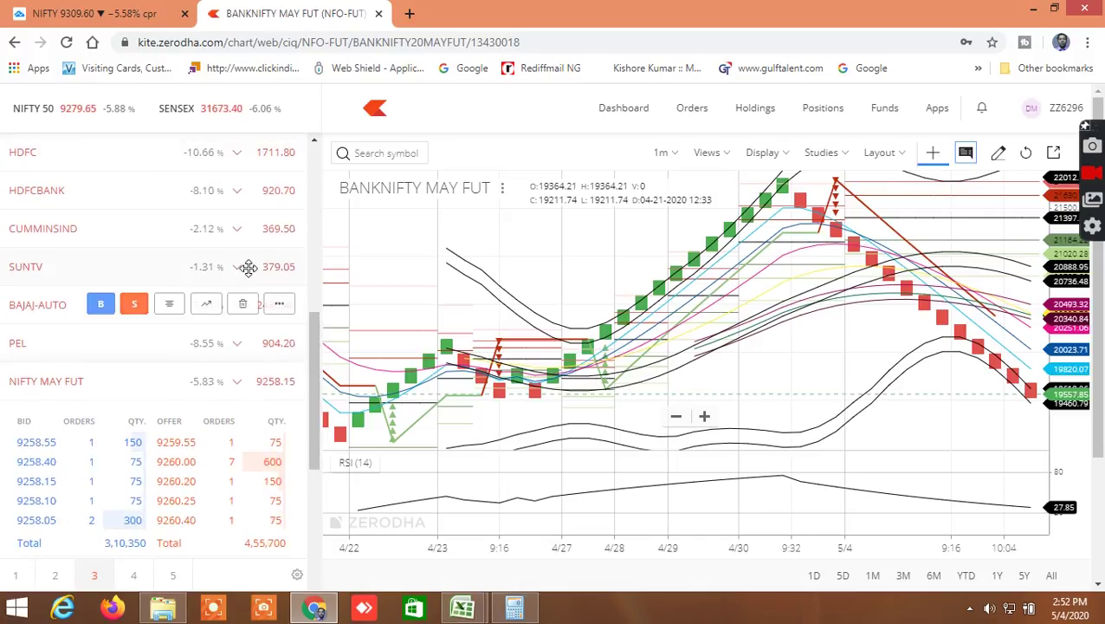
mouse_move(250, 274)
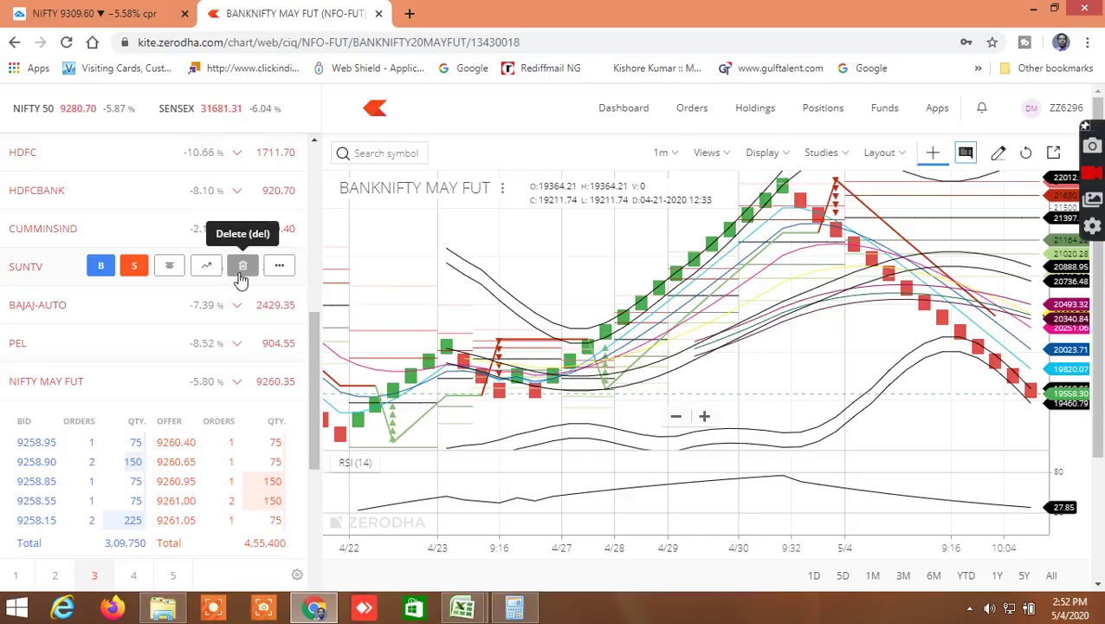
mouse_move(214, 319)
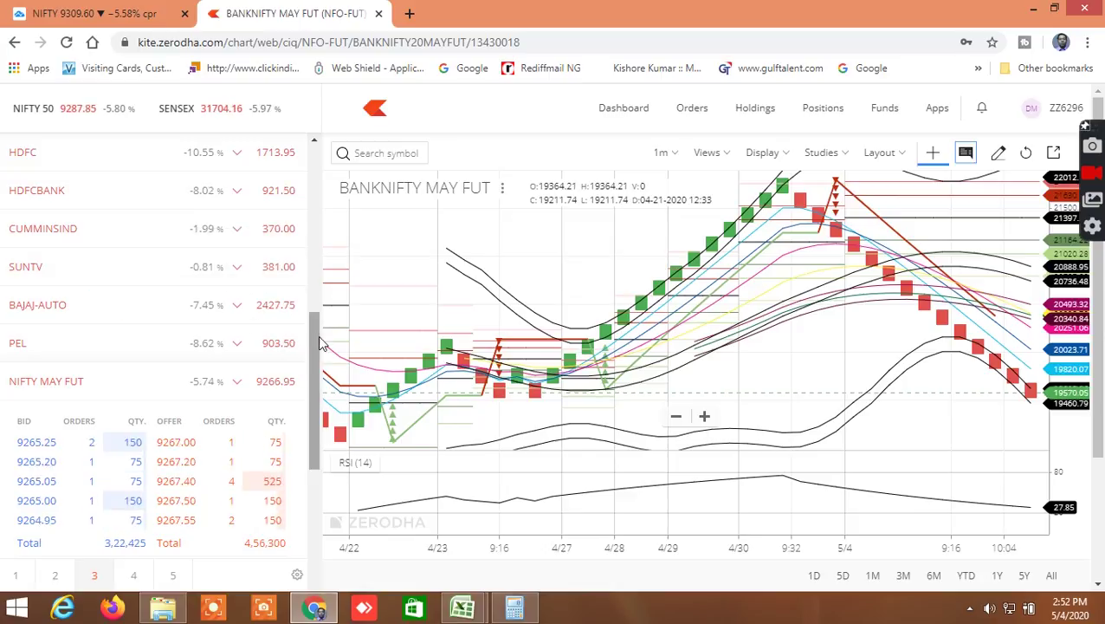
left_click_drag(316, 349, 316, 351)
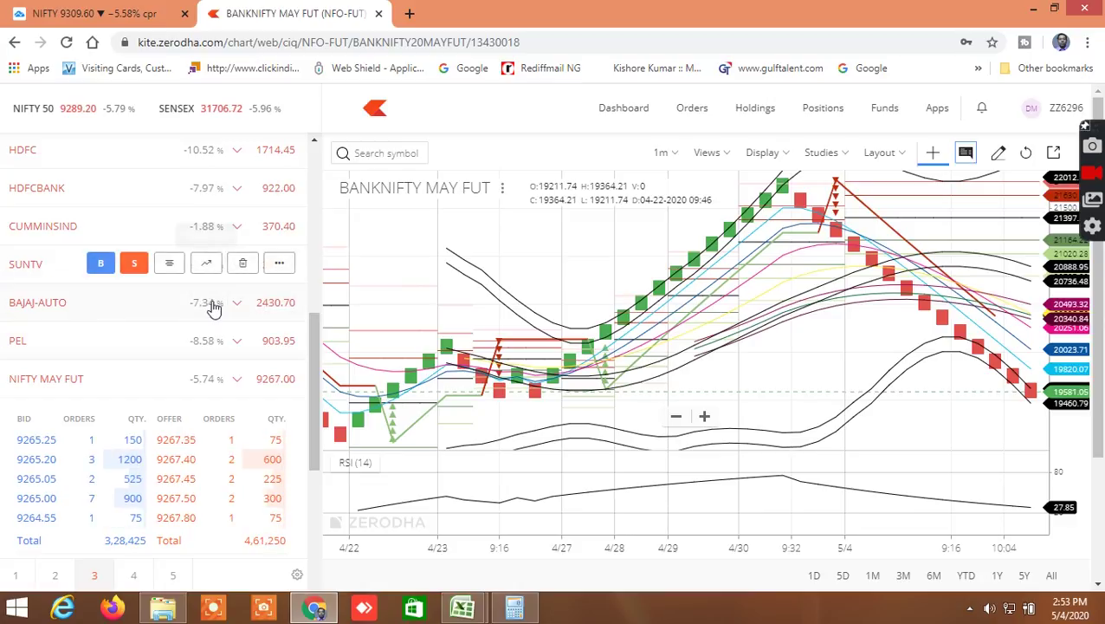
left_click_drag(316, 385, 308, 468)
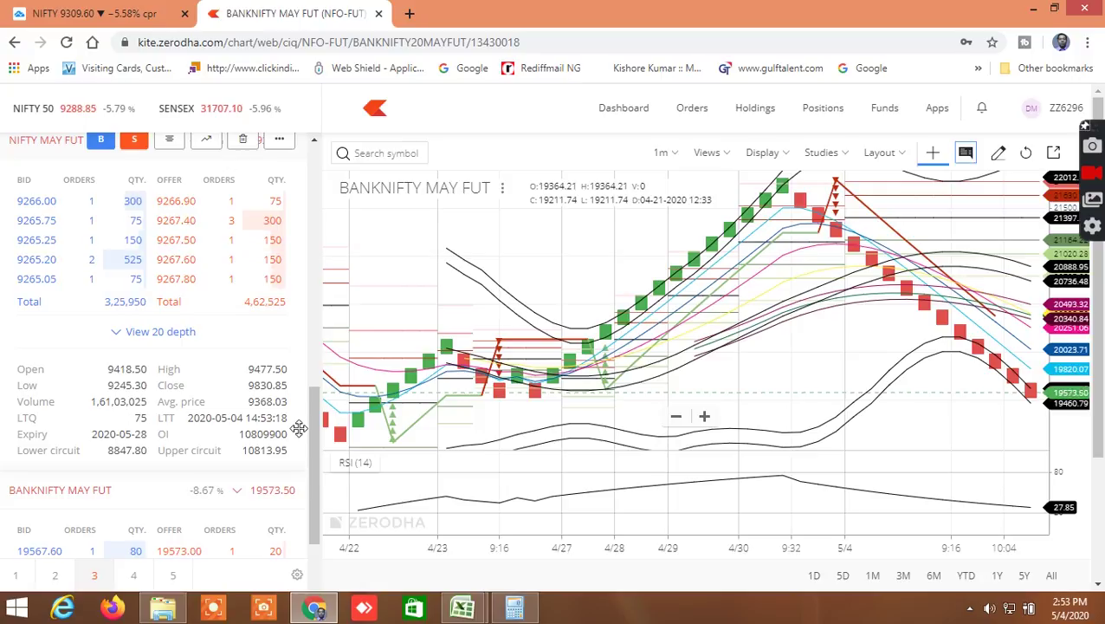
left_click_drag(316, 448, 313, 418)
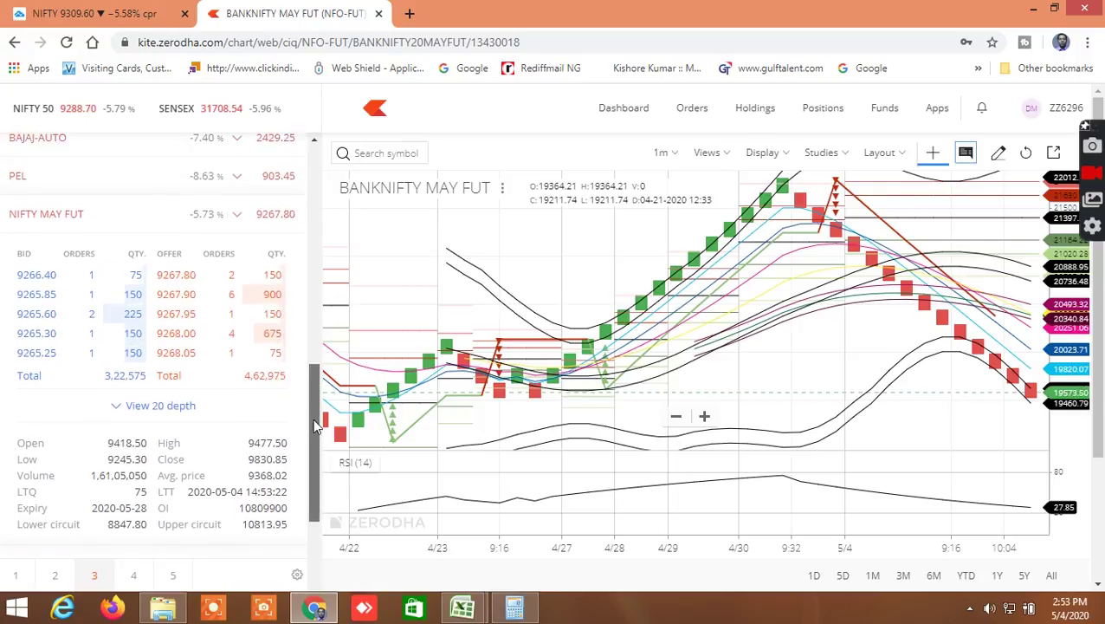
left_click_drag(313, 417, 305, 482)
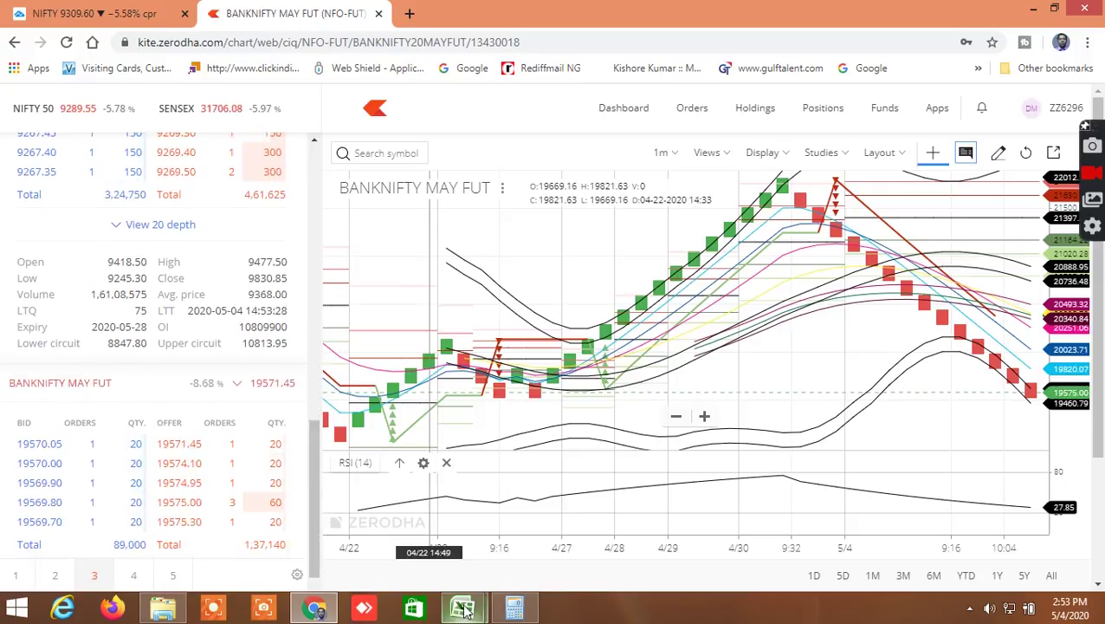
Compare the Gann resistance levels for both futures in the Excel screener workbook with their live prices in the Chrome watchlist.
mouse_move(462, 608)
left_click(362, 535)
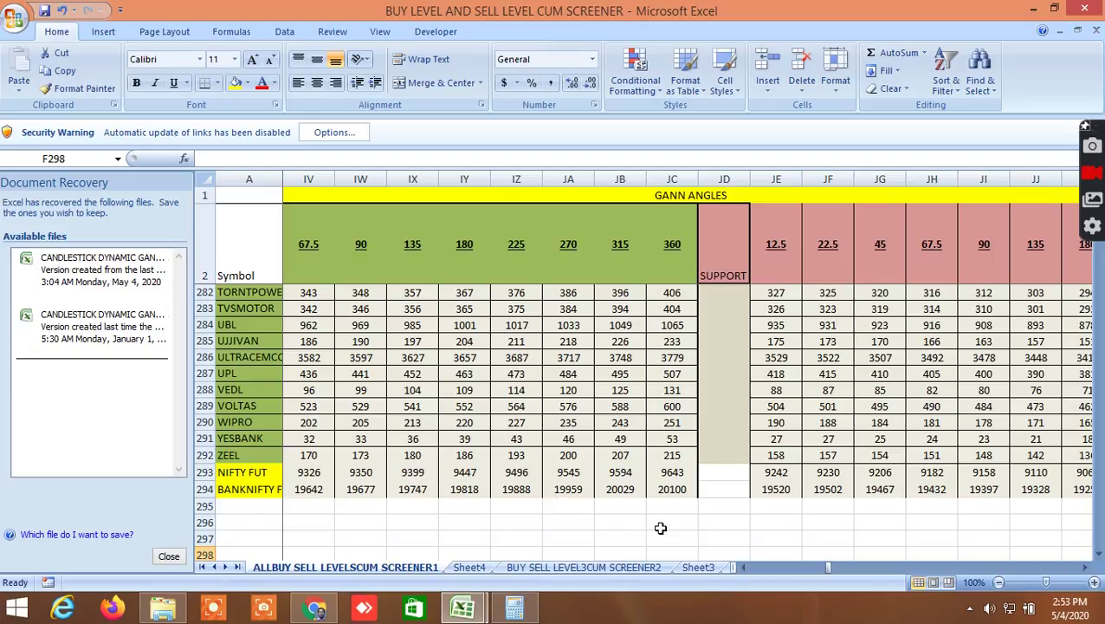
left_click_drag(743, 567, 742, 567)
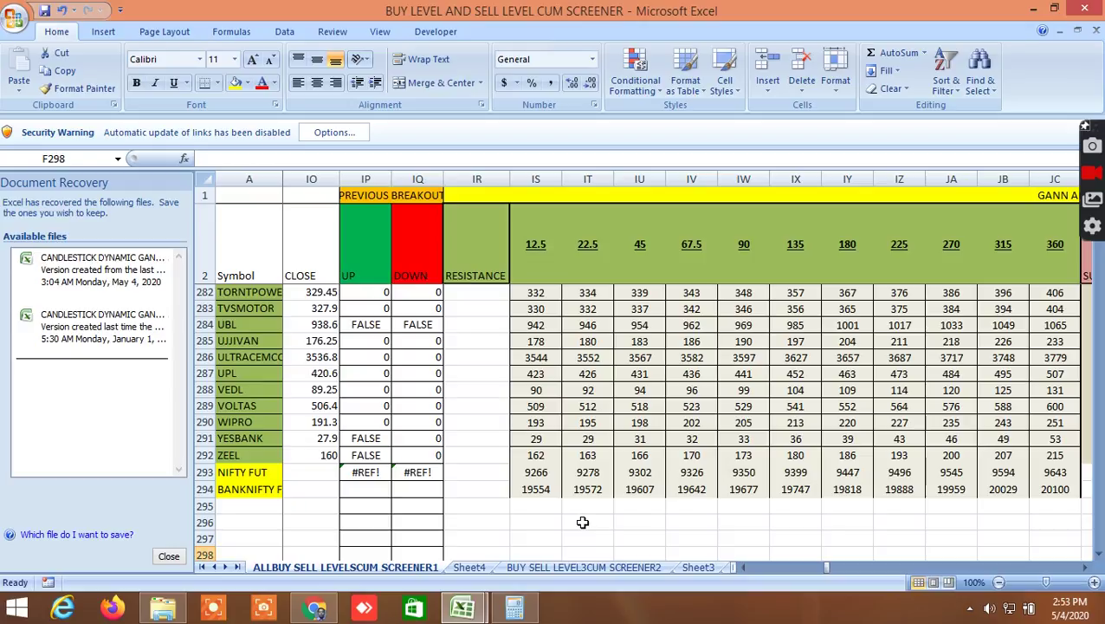
left_click(324, 606)
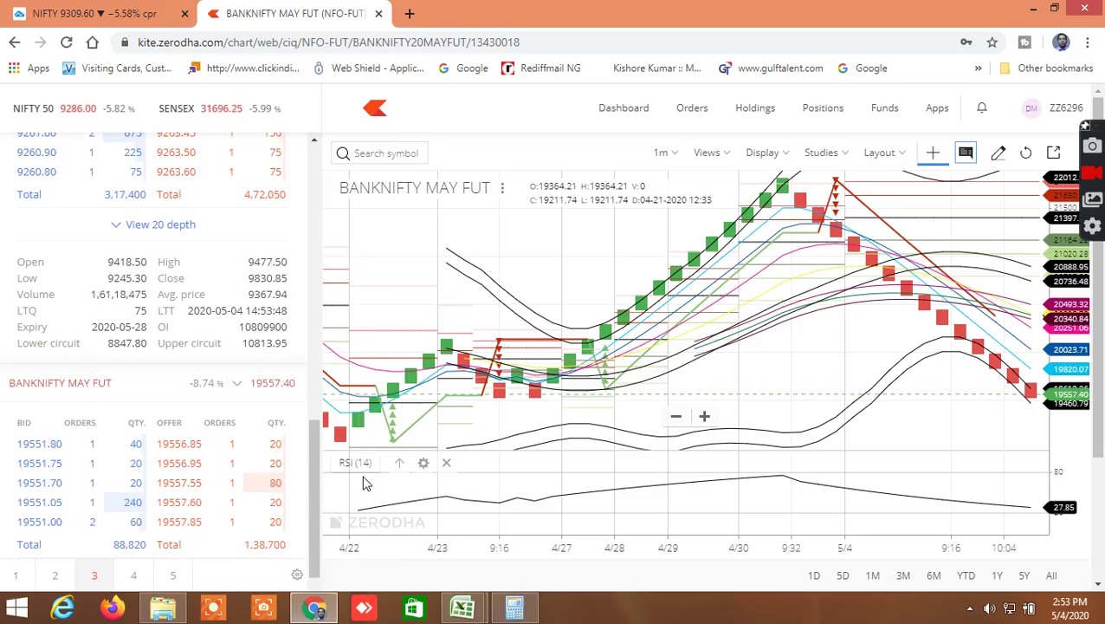
left_click_drag(312, 459, 308, 422)
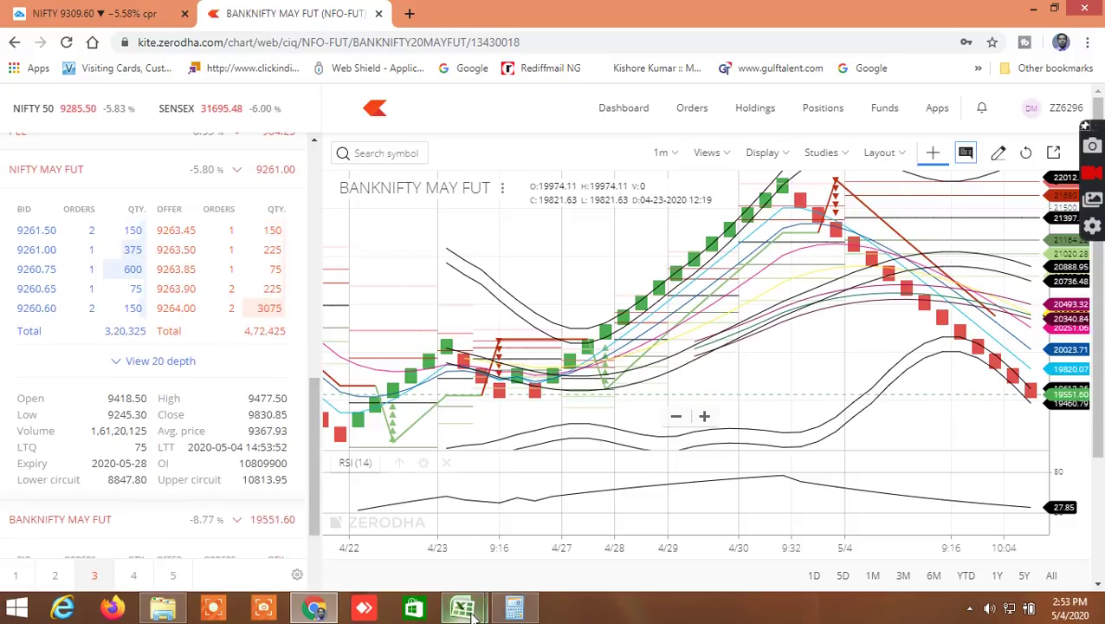
Review the futures' Gann resistance levels in the Excel screener workbook, and check both futures' live quotes in the Chrome watchlist.
mouse_move(460, 596)
left_click(376, 520)
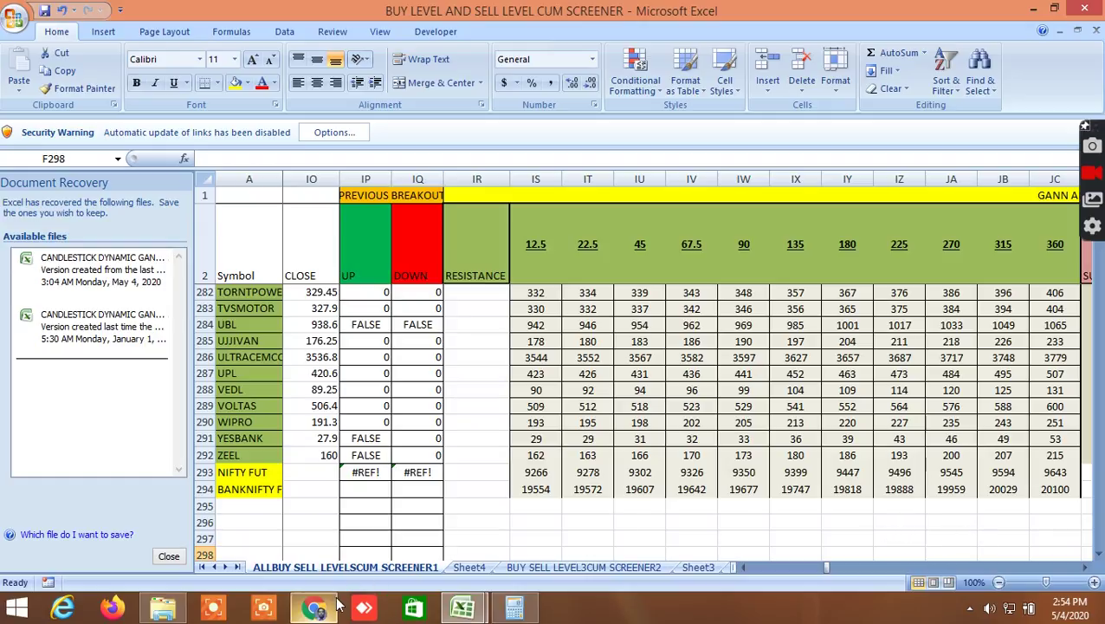
mouse_move(328, 607)
left_click(319, 489)
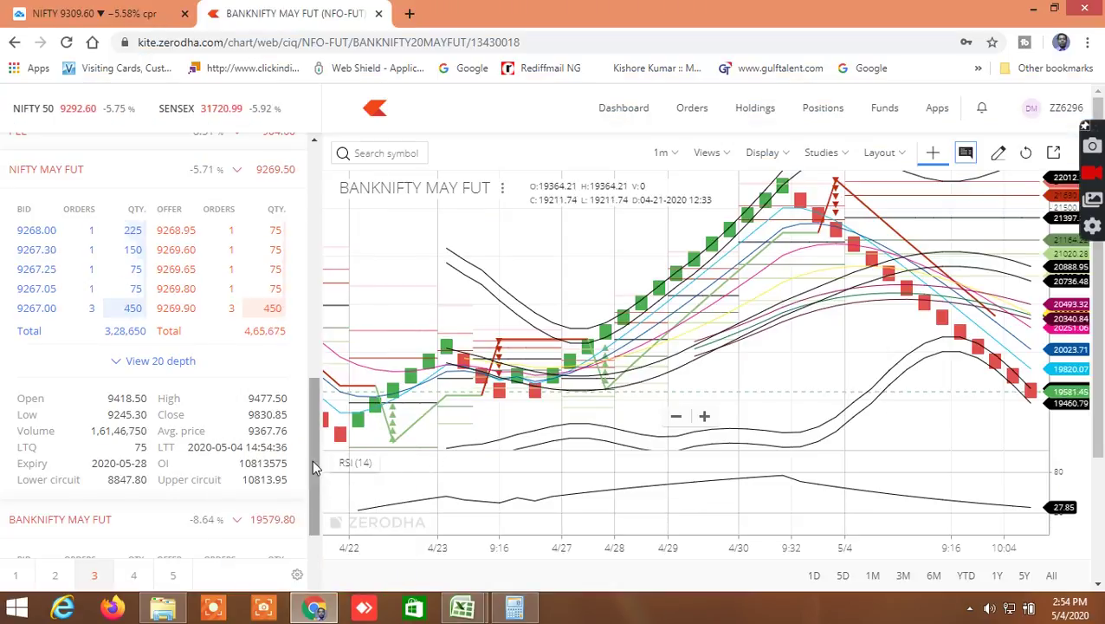
left_click_drag(310, 455, 311, 503)
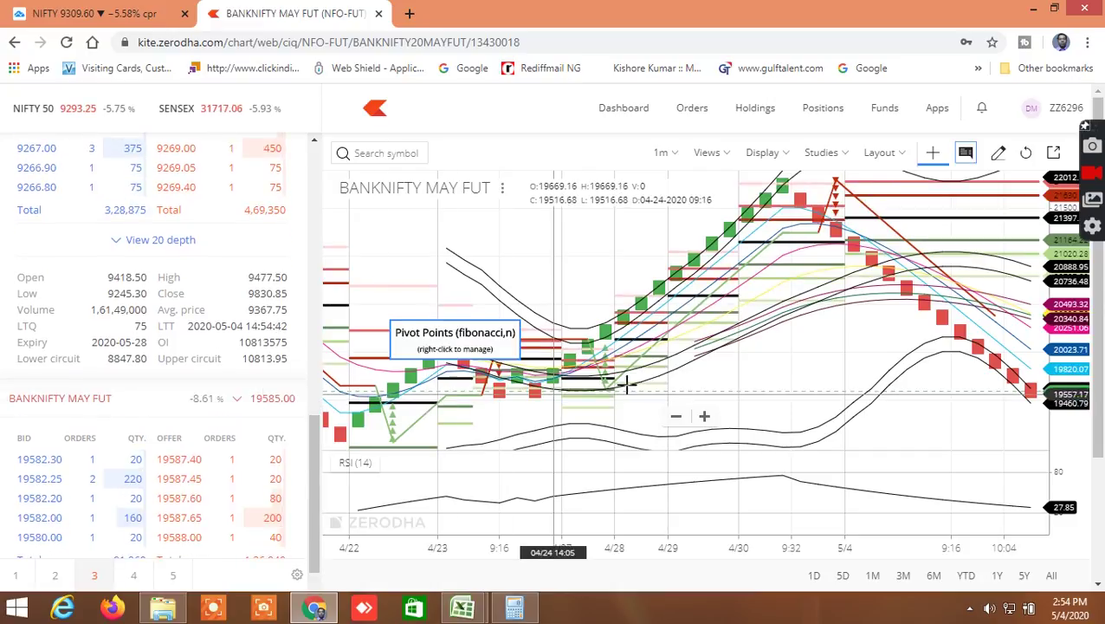
Compare the BANKNIFTY FUT row's Gann resistance levels in the Excel screener workbook with BANKNIFTY MAY FUT's live price in Chrome.
mouse_move(462, 605)
left_click(378, 528)
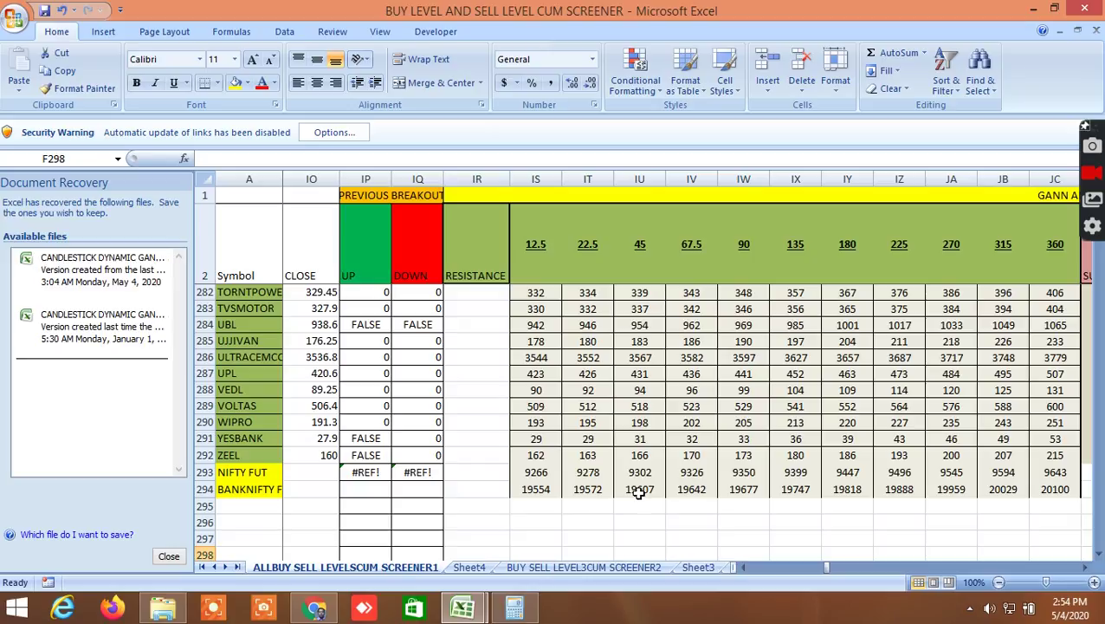
left_click(333, 606)
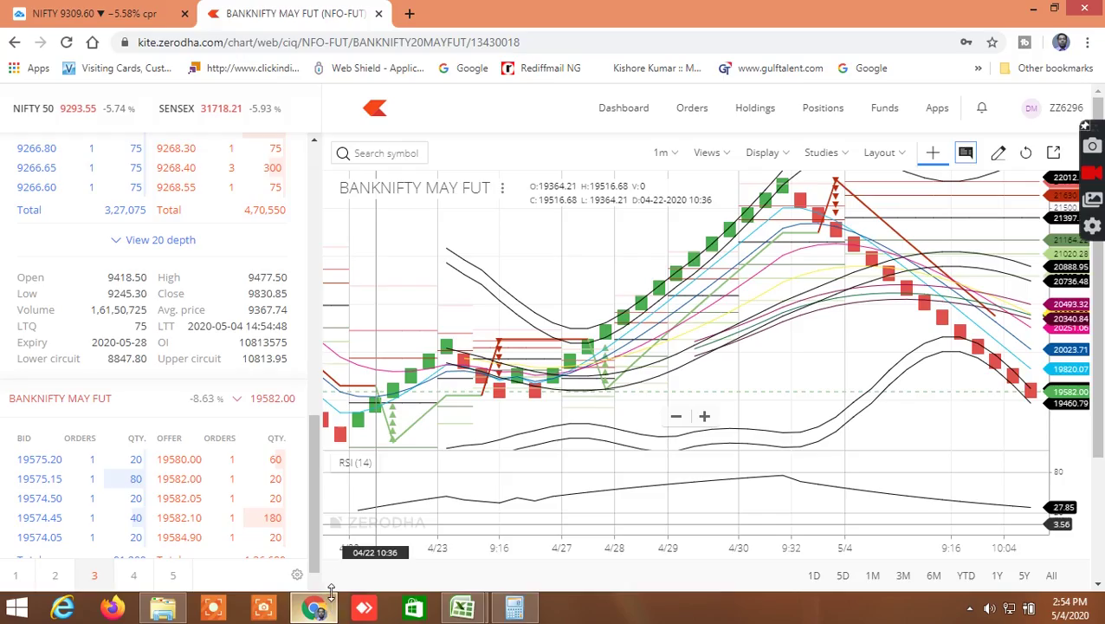
mouse_move(462, 605)
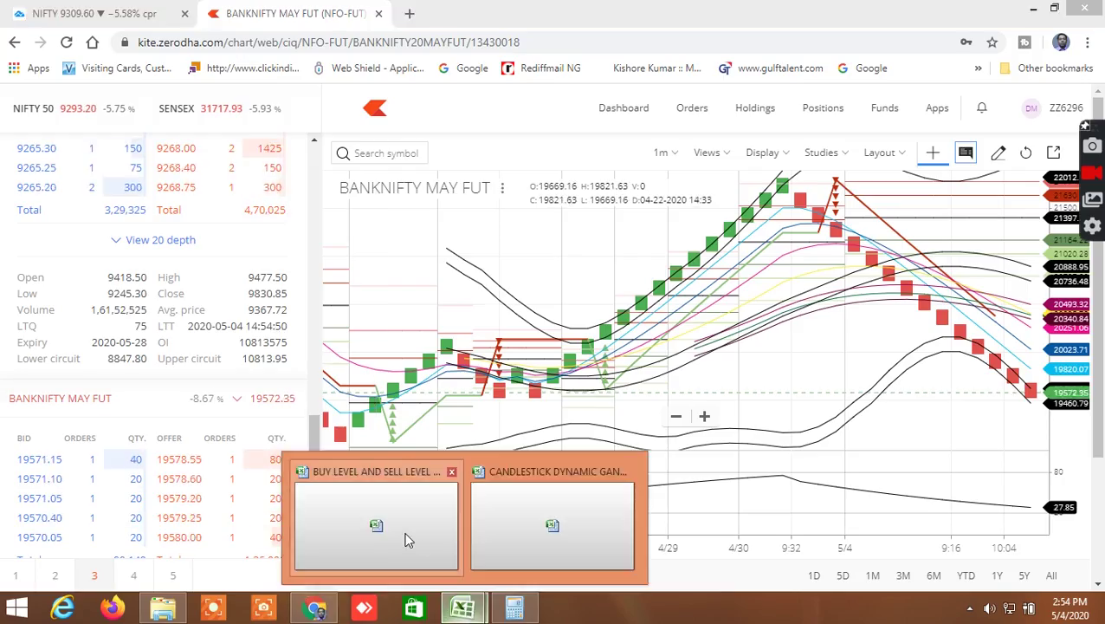
left_click(413, 541)
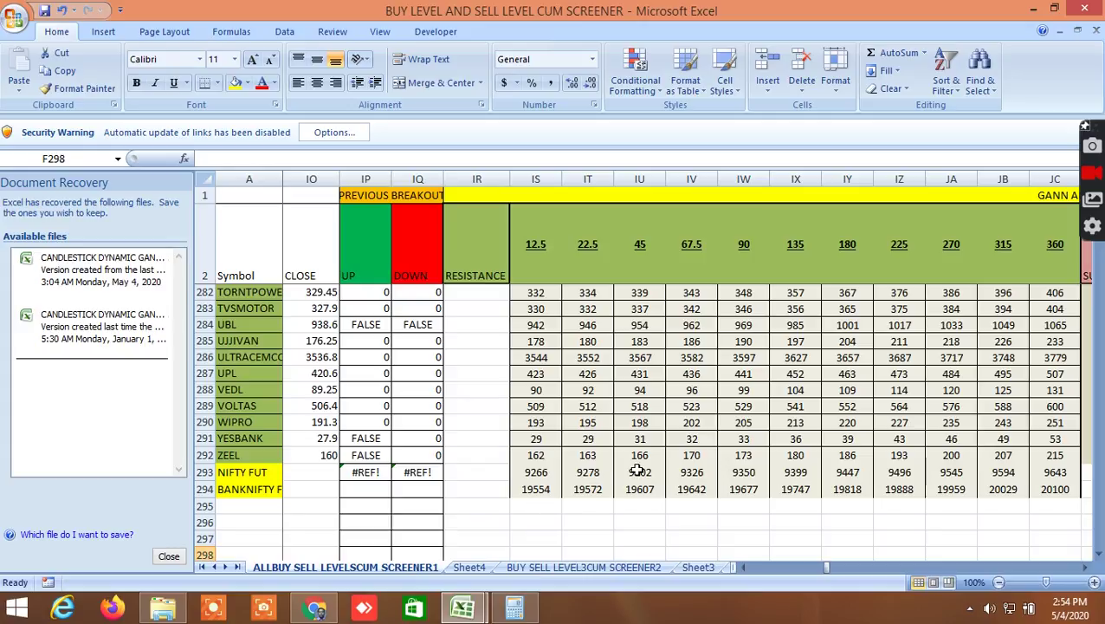
Check NIFTY MAY FUT's live price in the Chrome watchlist against the NIFTY FUT row's Gann levels in the Excel screener workbook.
left_click(315, 608)
left_click_drag(318, 486, 309, 419)
mouse_move(268, 250)
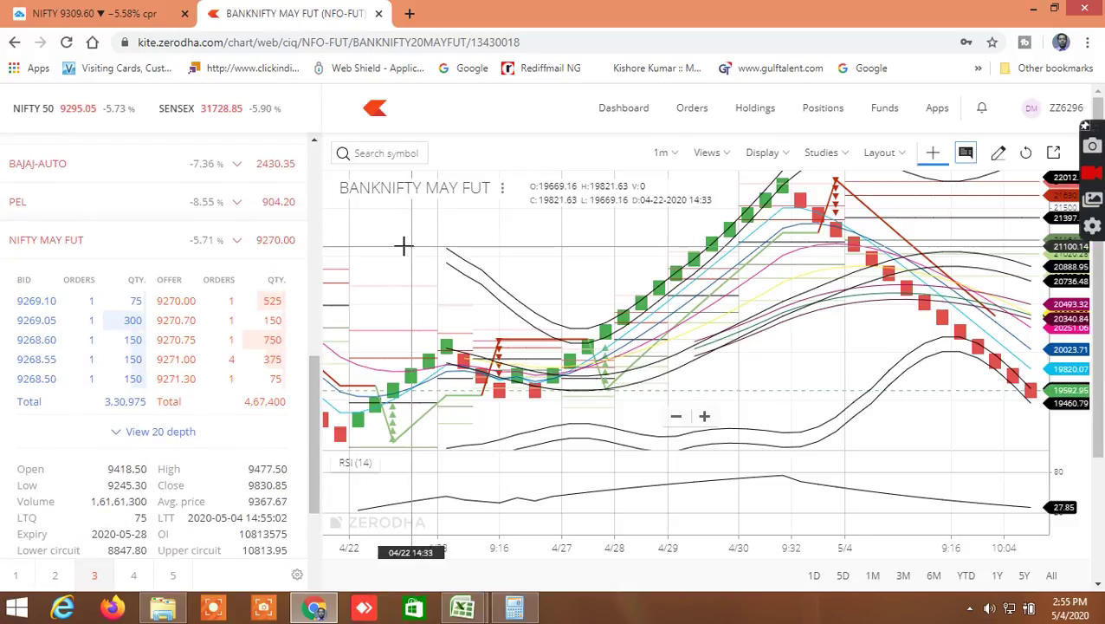
mouse_move(463, 608)
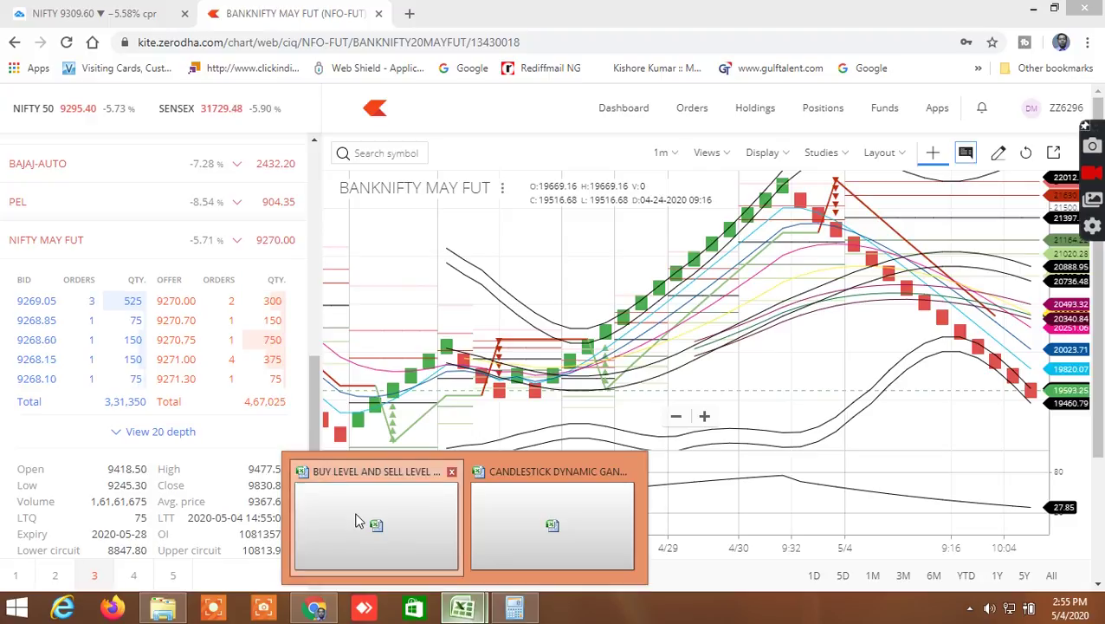
left_click(355, 520)
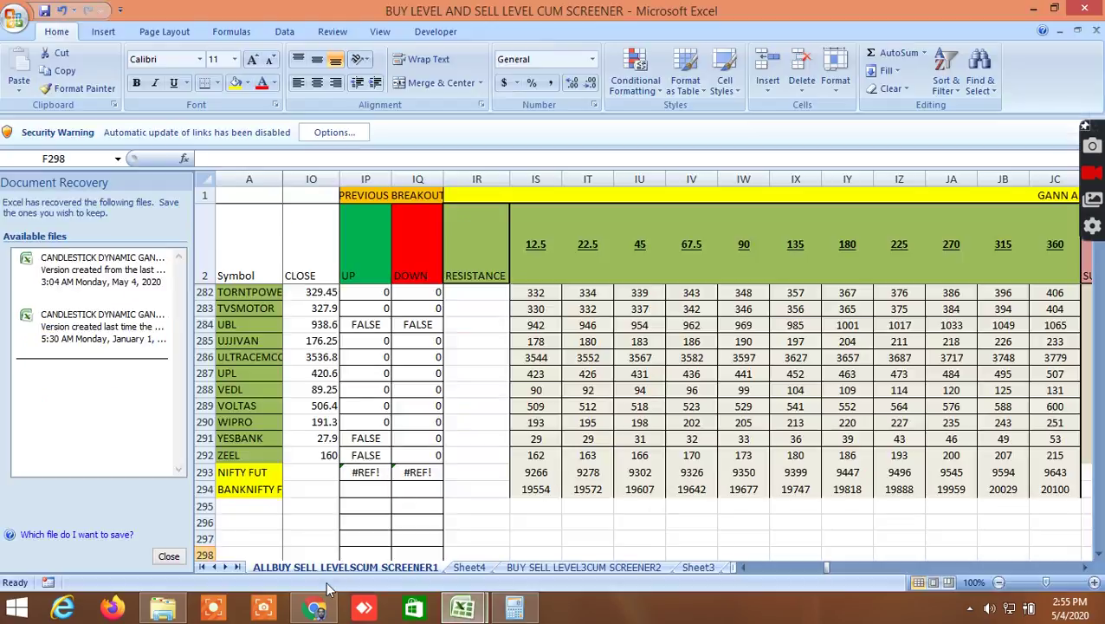
Check BANKNIFTY MAY FUT's live price in Chrome, and compare it with the 45 to 90 degree Gann levels in Excel.
left_click(315, 606)
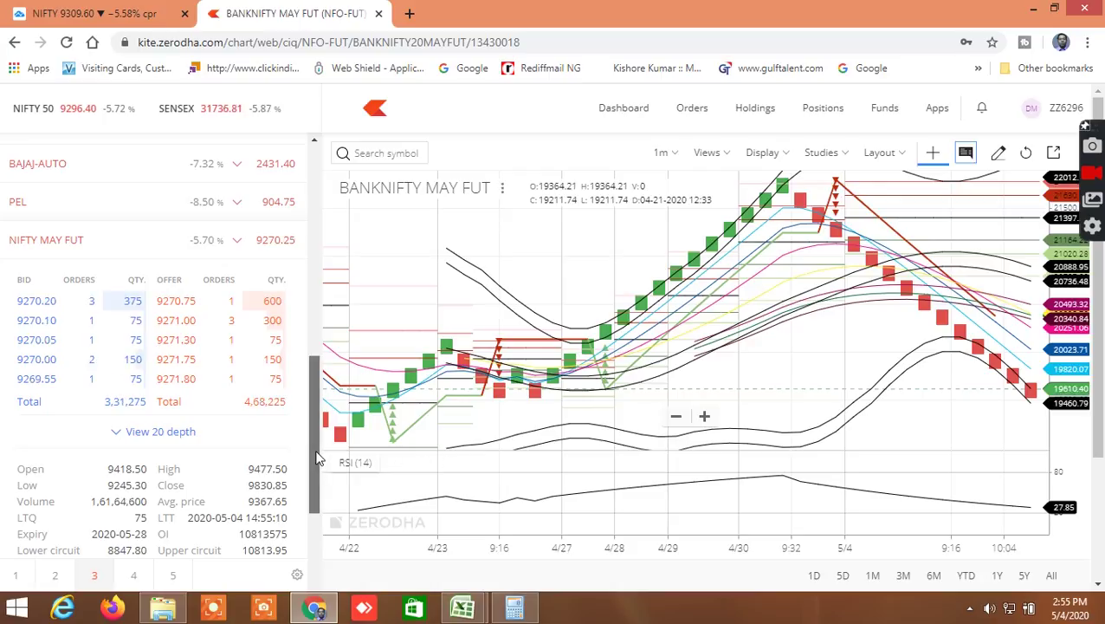
scroll(316, 465, "down", 1)
left_click_drag(316, 465, 309, 506)
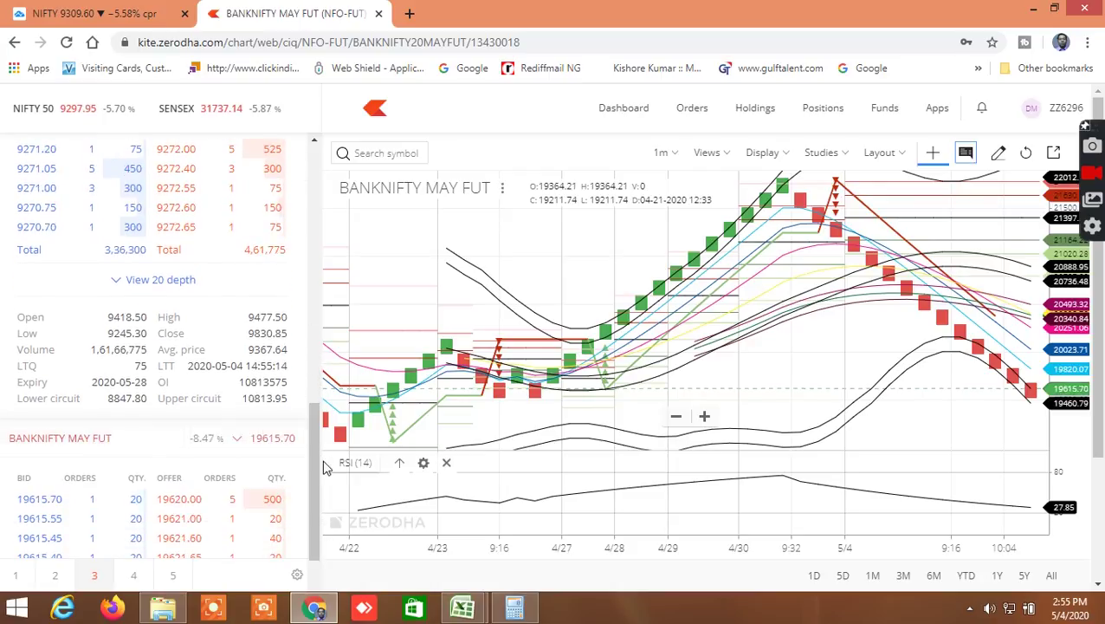
mouse_move(463, 608)
left_click(370, 530)
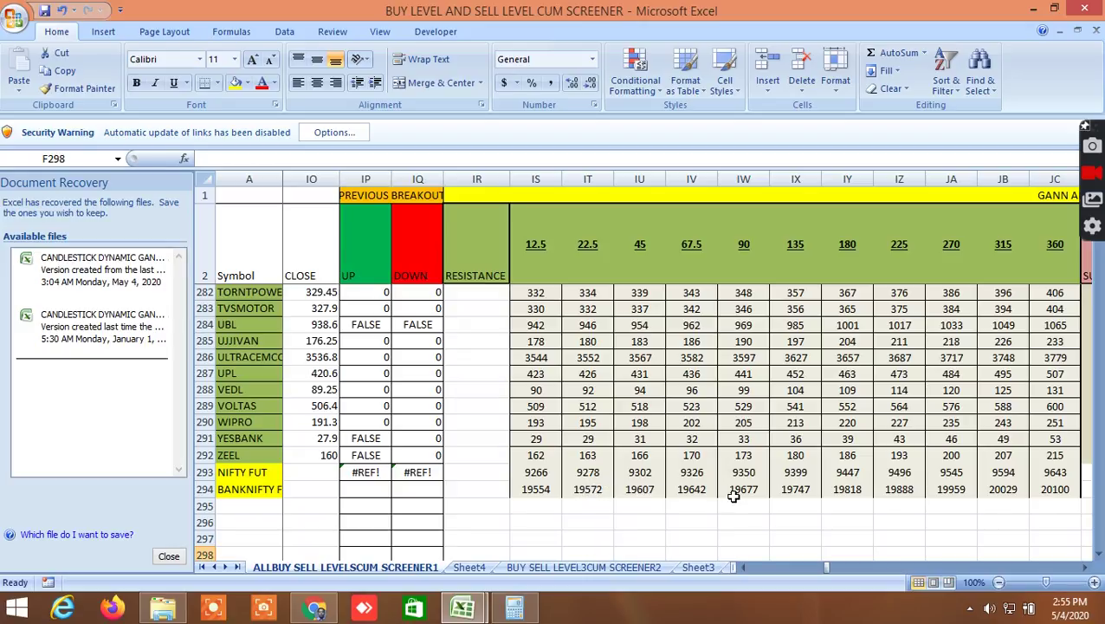
Recheck BANKNIFTY MAY FUT's price and bids in Chrome against the 67.5 degree resistance in the Excel screener workbook.
left_click(314, 608)
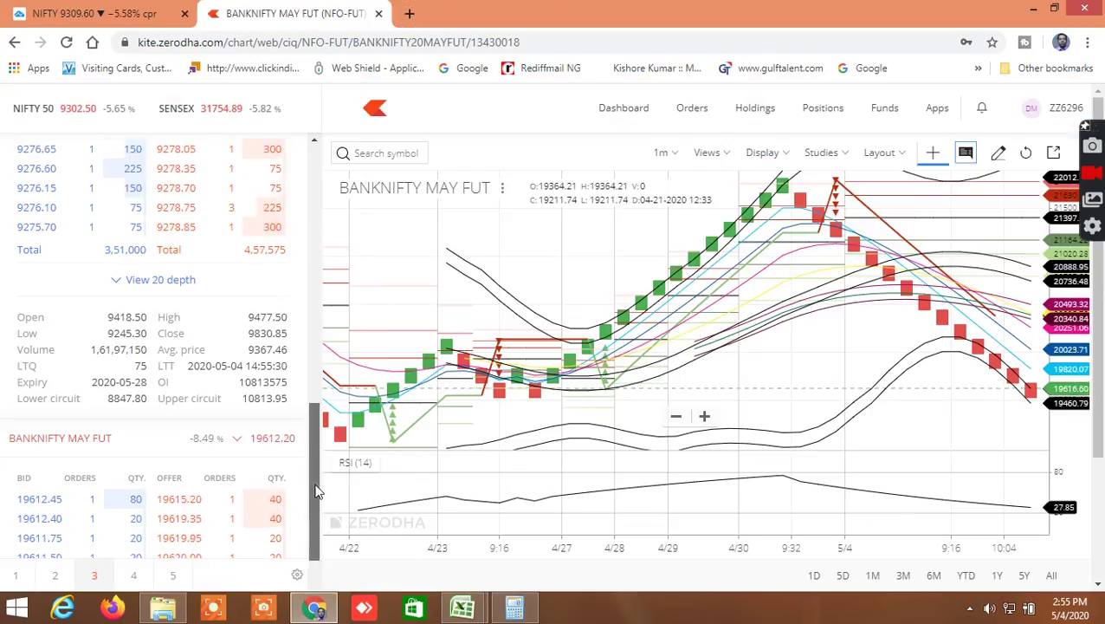
left_click_drag(317, 493, 315, 500)
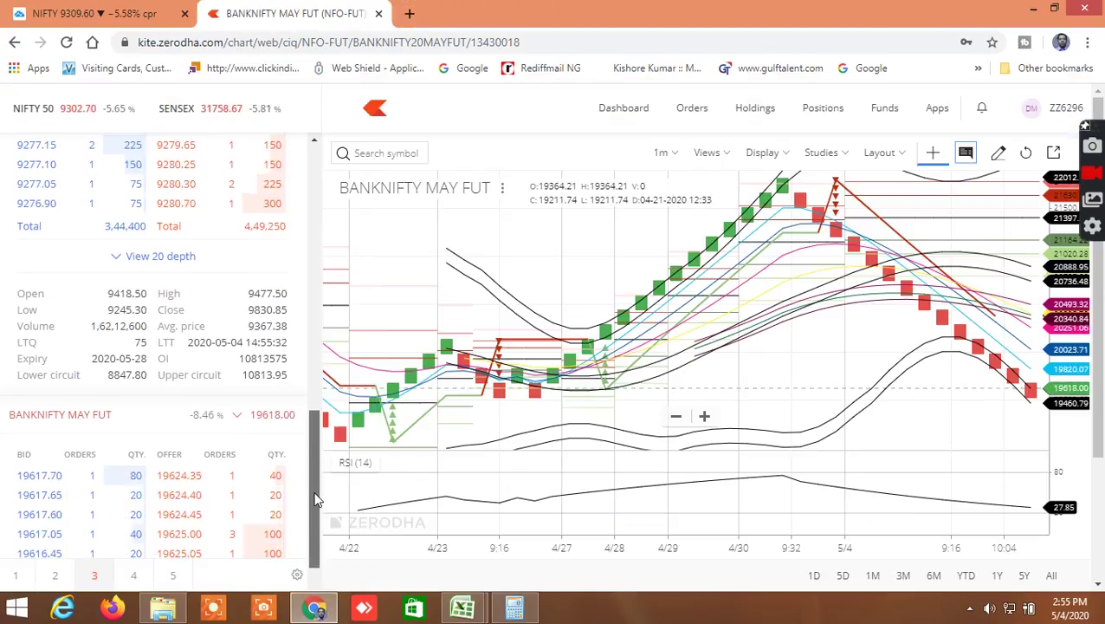
left_click_drag(315, 494, 311, 497)
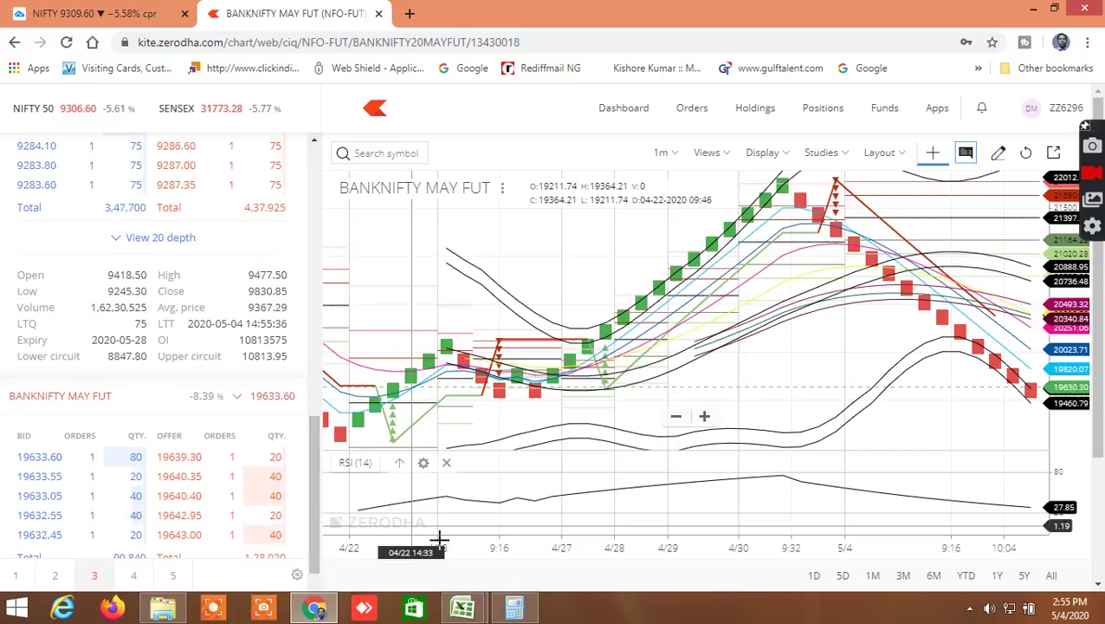
mouse_move(474, 610)
left_click(384, 539)
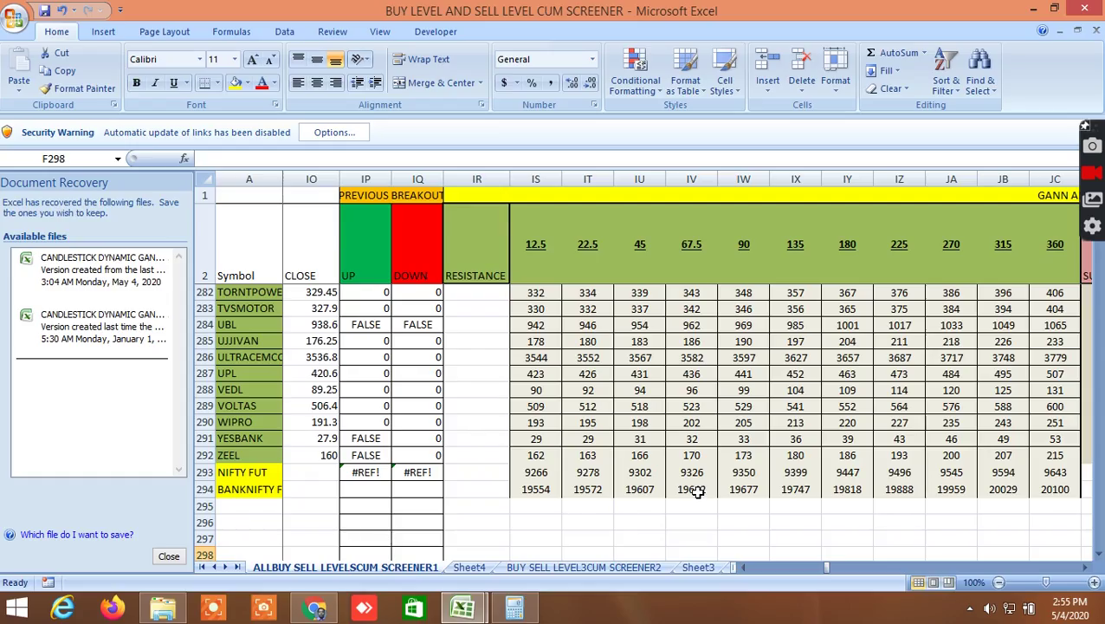
Switch to Chrome and review the live quotes of BANKNIFTY MAY FUT and NIFTY MAY FUT in the watchlist.
left_click(315, 608)
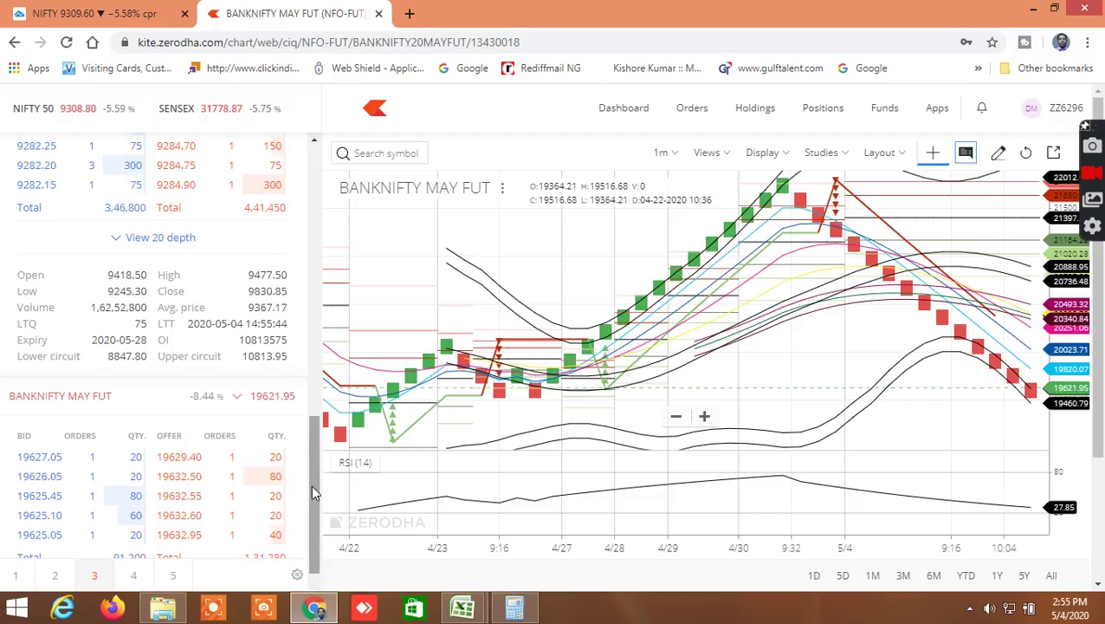
left_click_drag(310, 484, 307, 441)
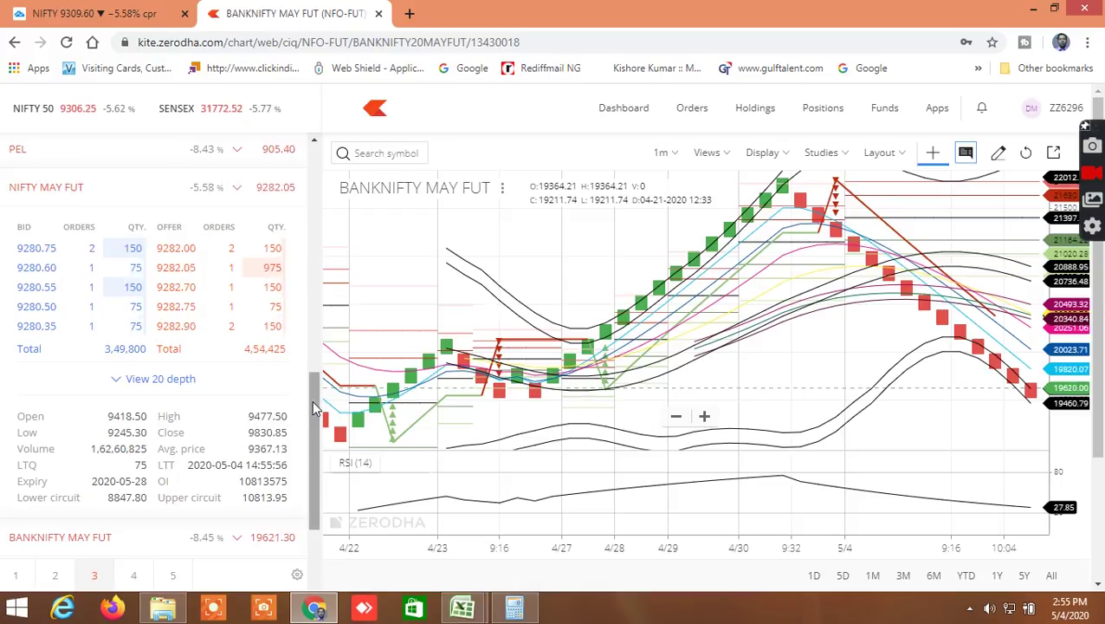
mouse_move(463, 609)
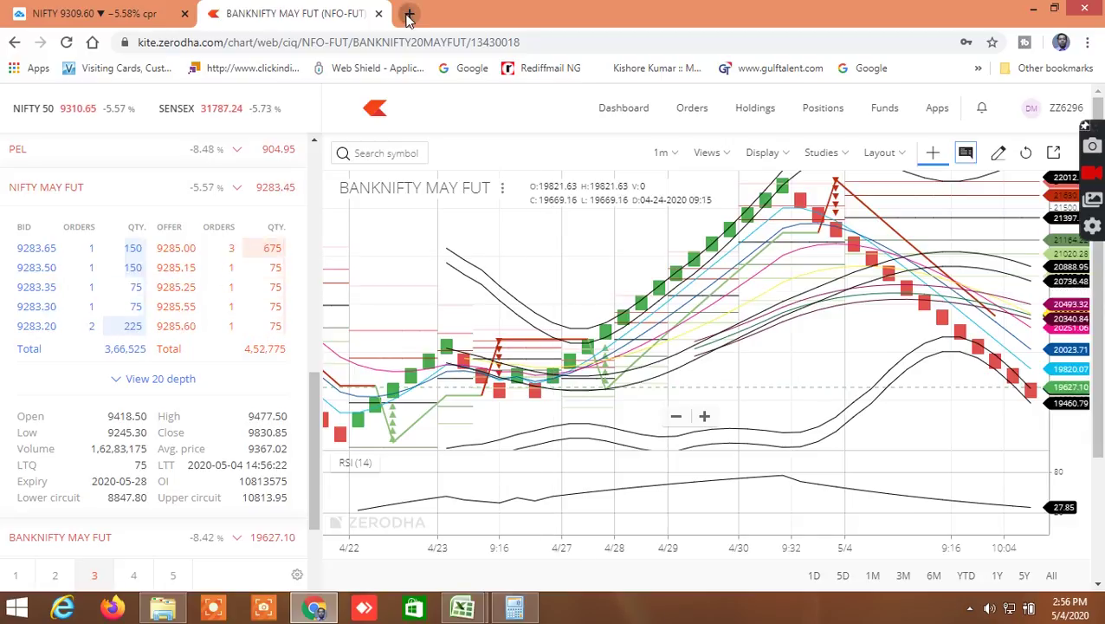
Search Google for "options chain nse" in a new browser tab and open the NSE Option Chain page.
left_click(408, 16)
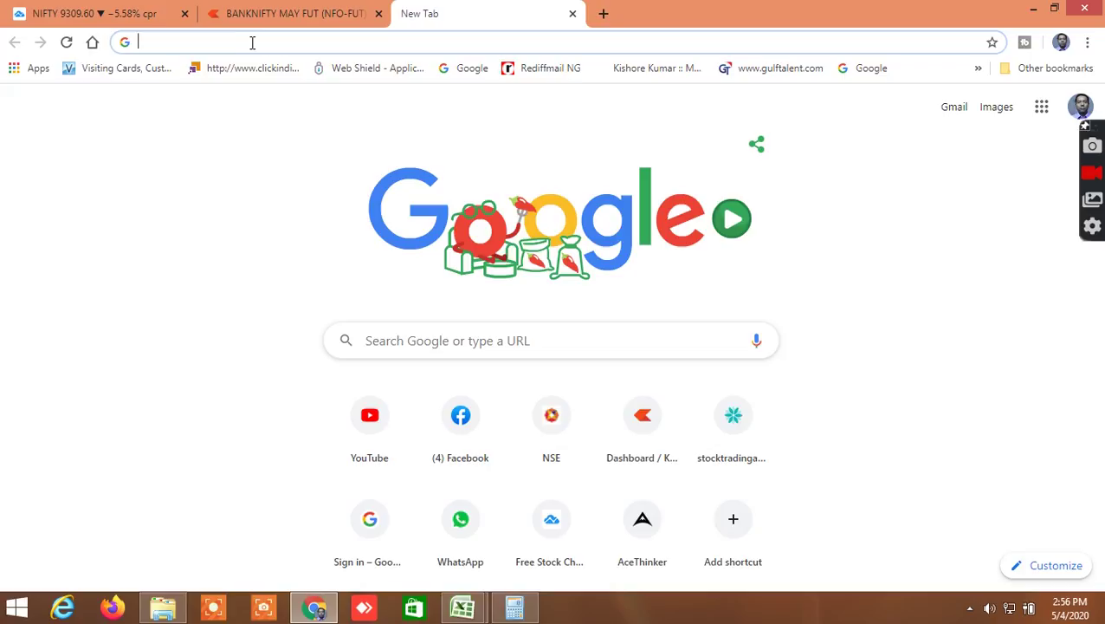
type("OPTIONs chain nse")
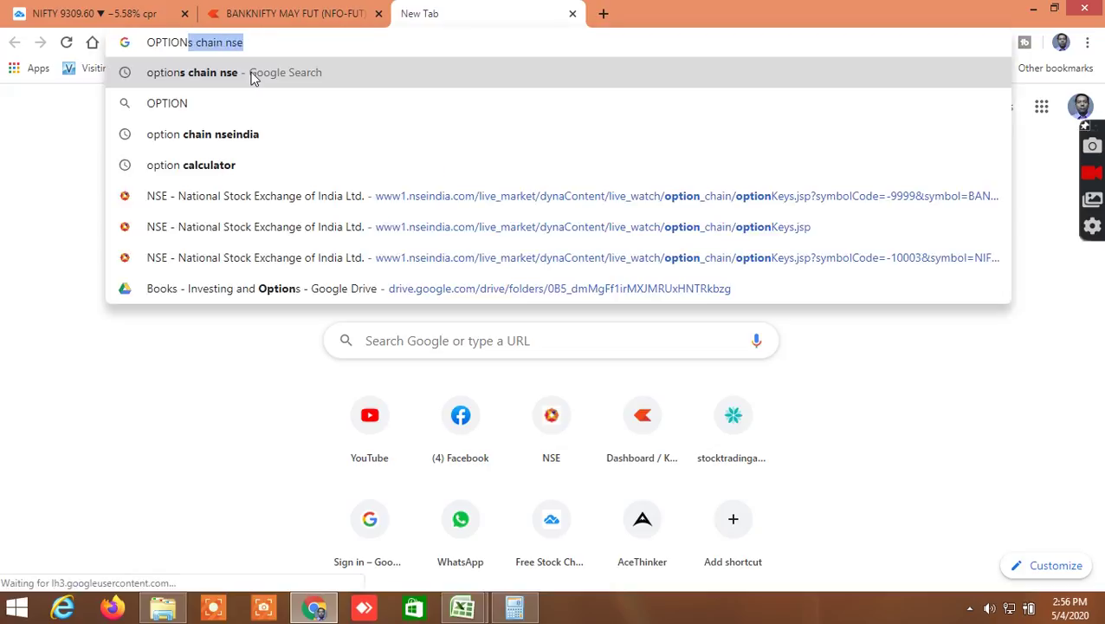
left_click(253, 77)
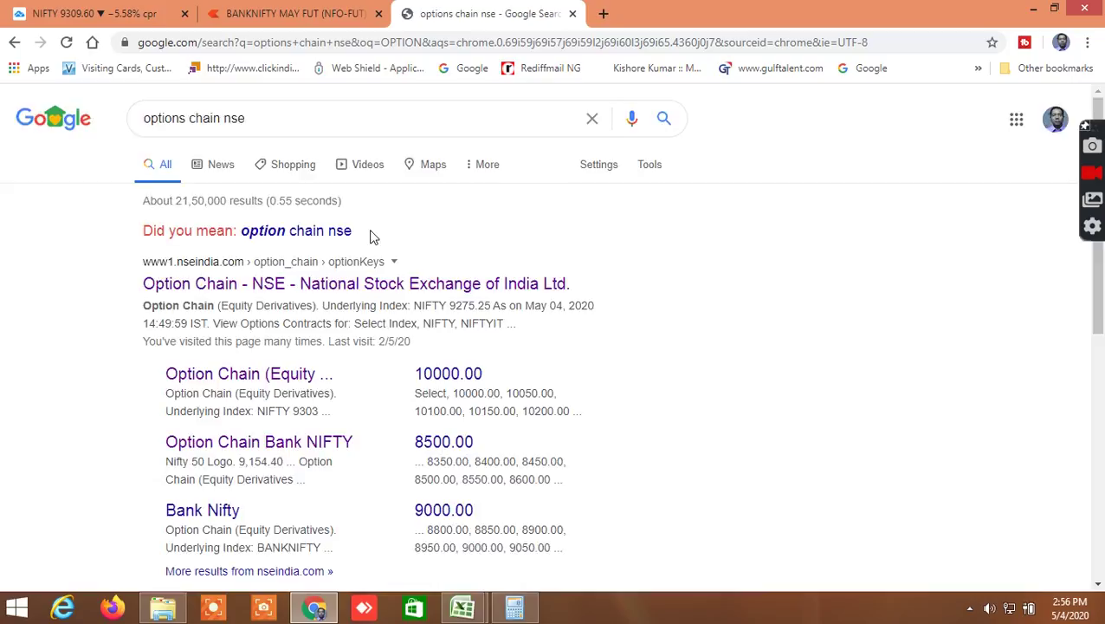
left_click(328, 289)
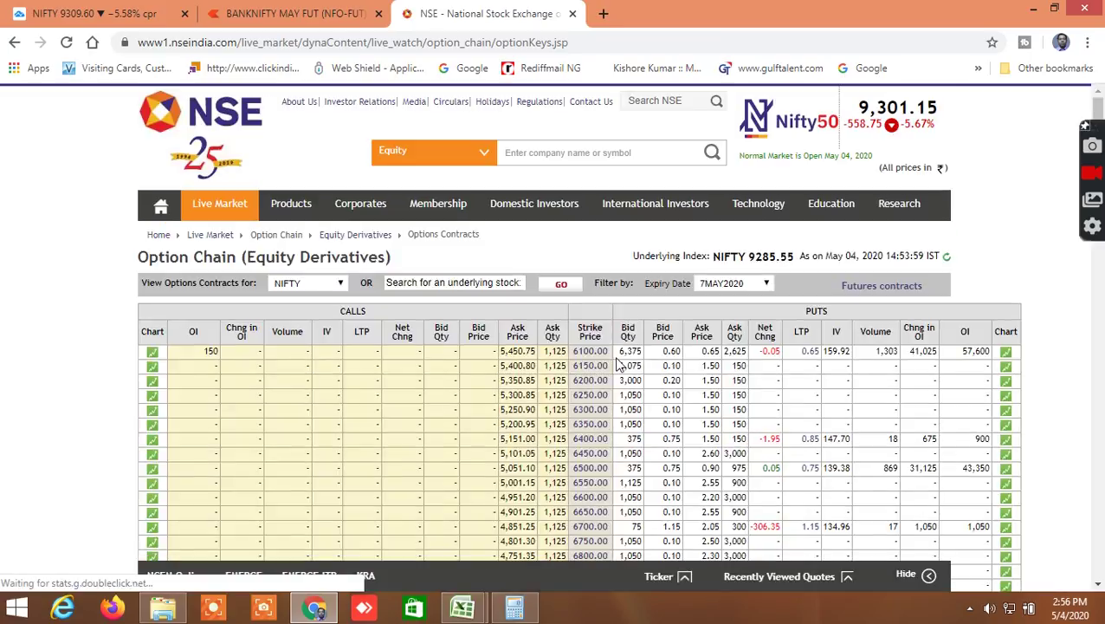
Examine the NIFTY option chain's call and put open interest for the 7MAY2020 expiry around the 9300 strike.
scroll(618, 364, "down", 2)
scroll(617, 364, "down", 8)
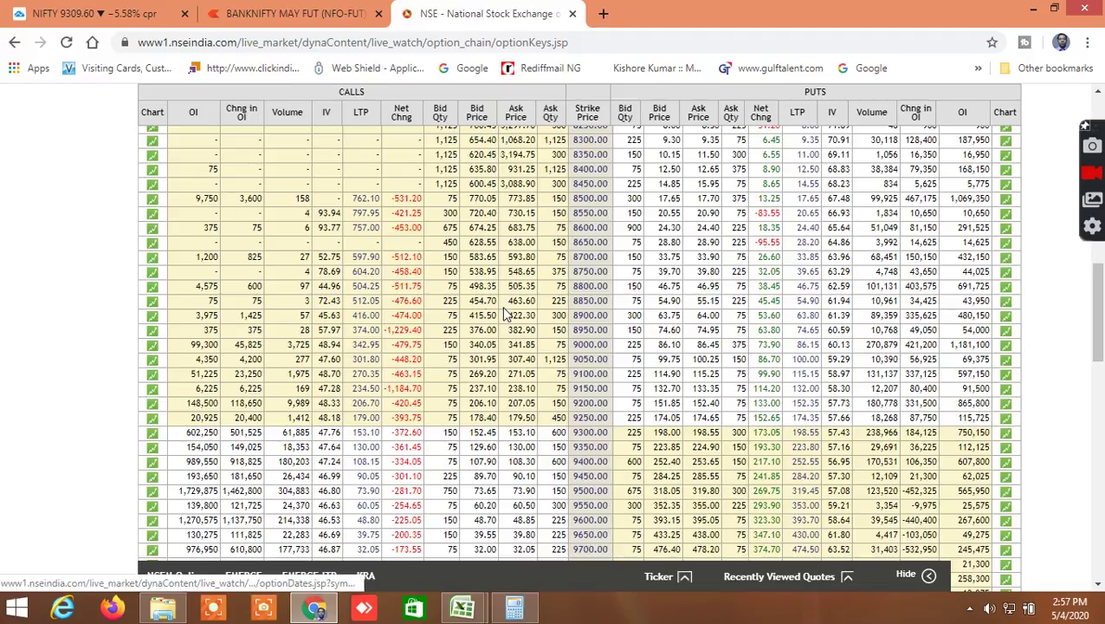
scroll(507, 313, "up", 5)
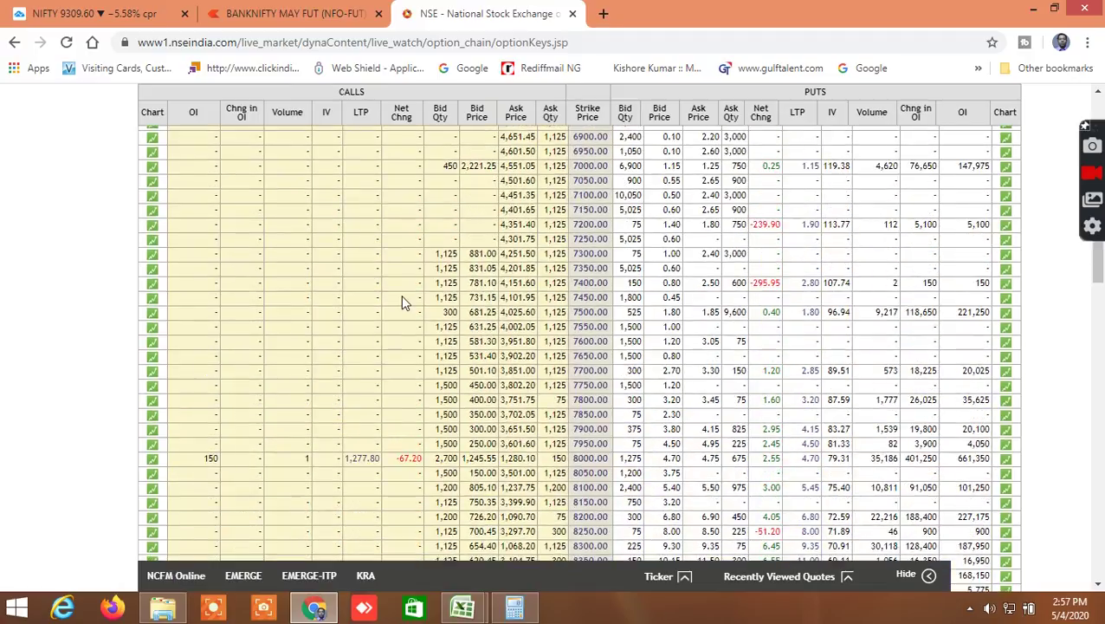
scroll(374, 260, "up", 5)
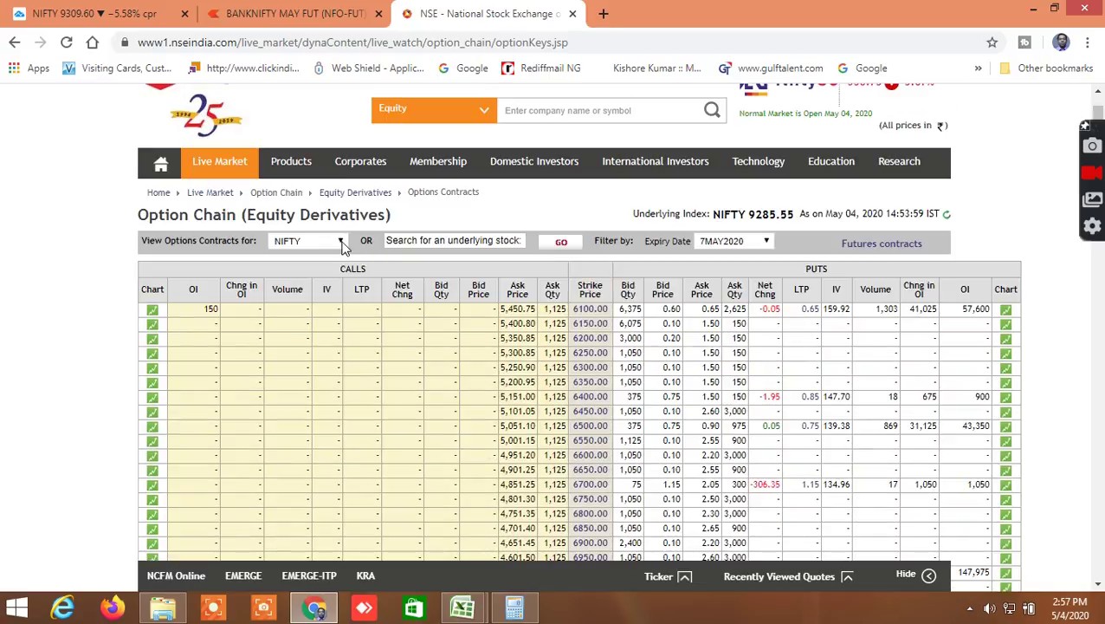
Display the BANKNIFTY option chain and examine the call and put open interest around the 19800 strike.
left_click(342, 246)
left_click(305, 291)
scroll(663, 412, "down", 3)
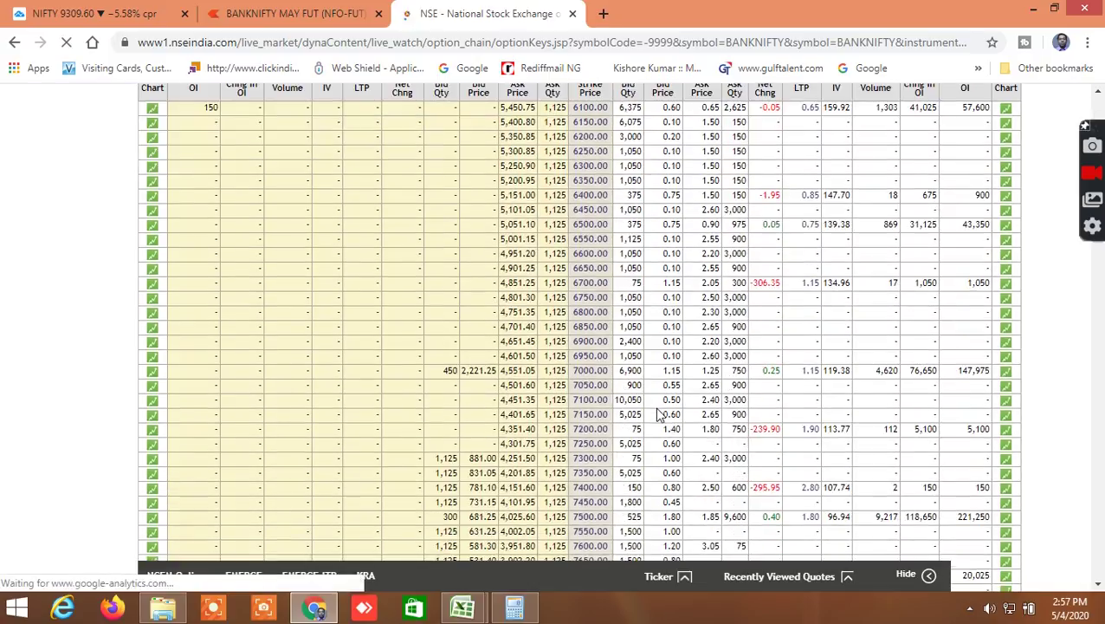
scroll(658, 414, "down", 15)
scroll(658, 414, "down", 4)
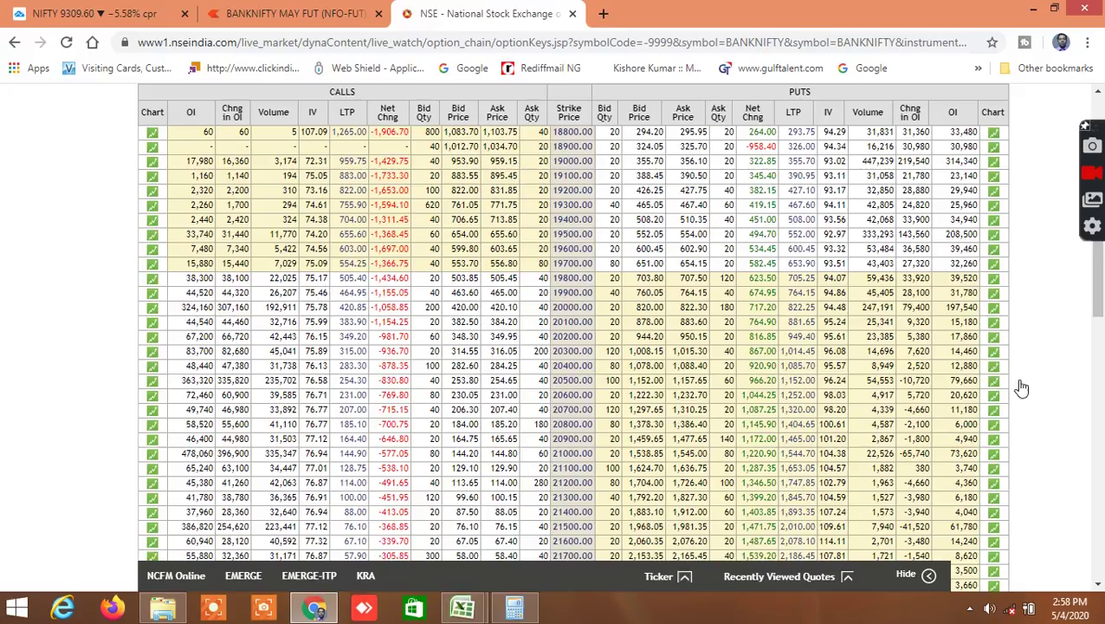
Examine the BANKNIFTY option chain's total call and put open interest and its near-the-money strikes, and close the option chain tab.
left_click_drag(1102, 308, 1101, 534)
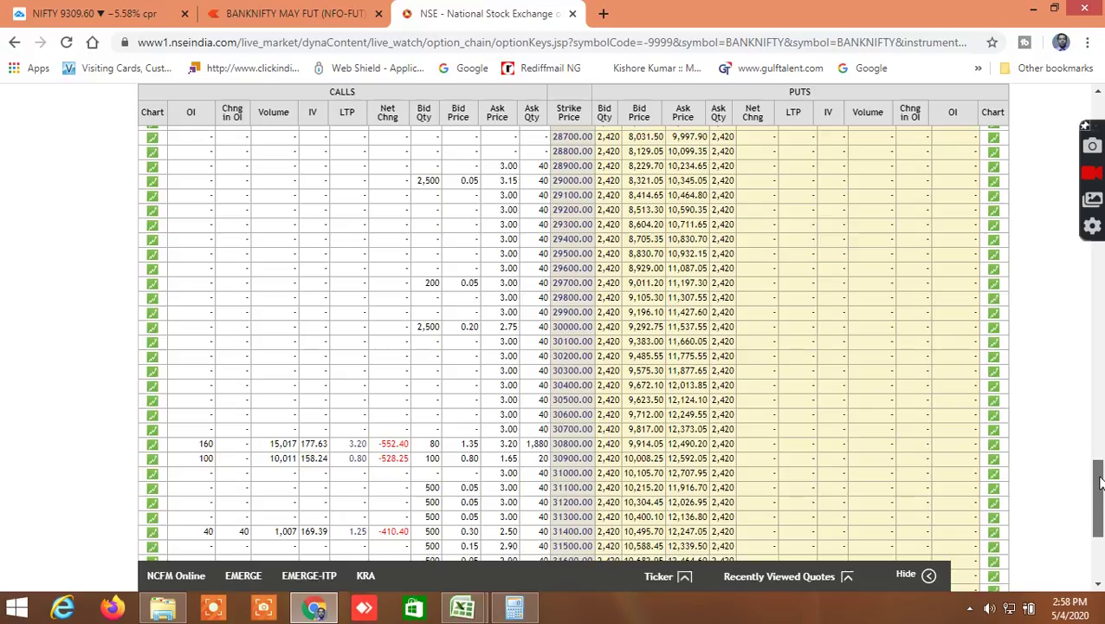
scroll(1100, 488, "down", 3)
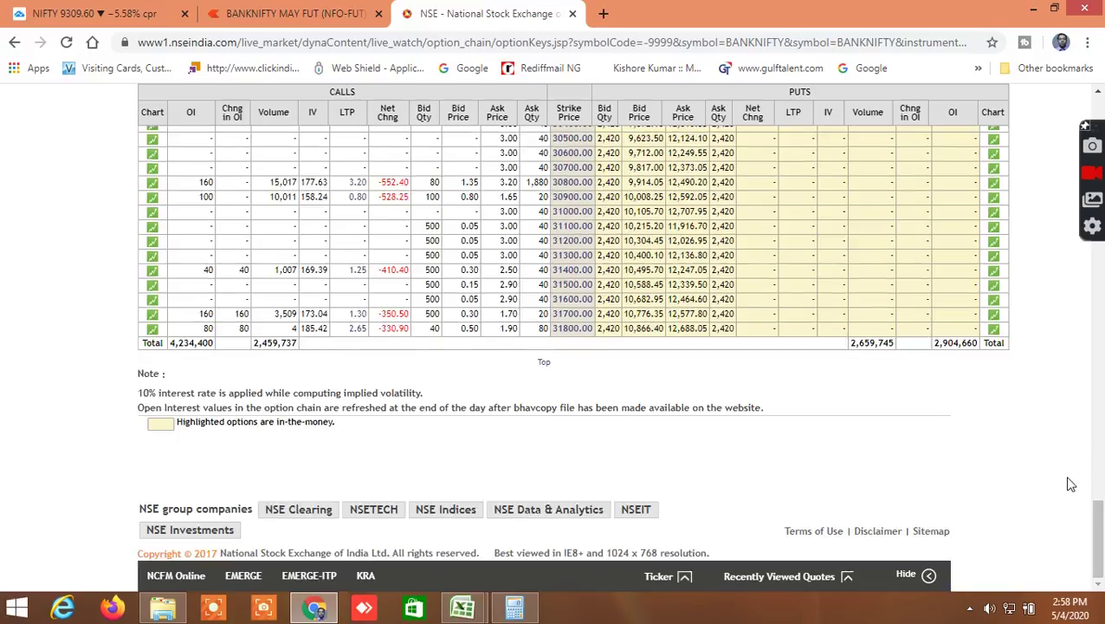
left_click_drag(1100, 522, 1100, 499)
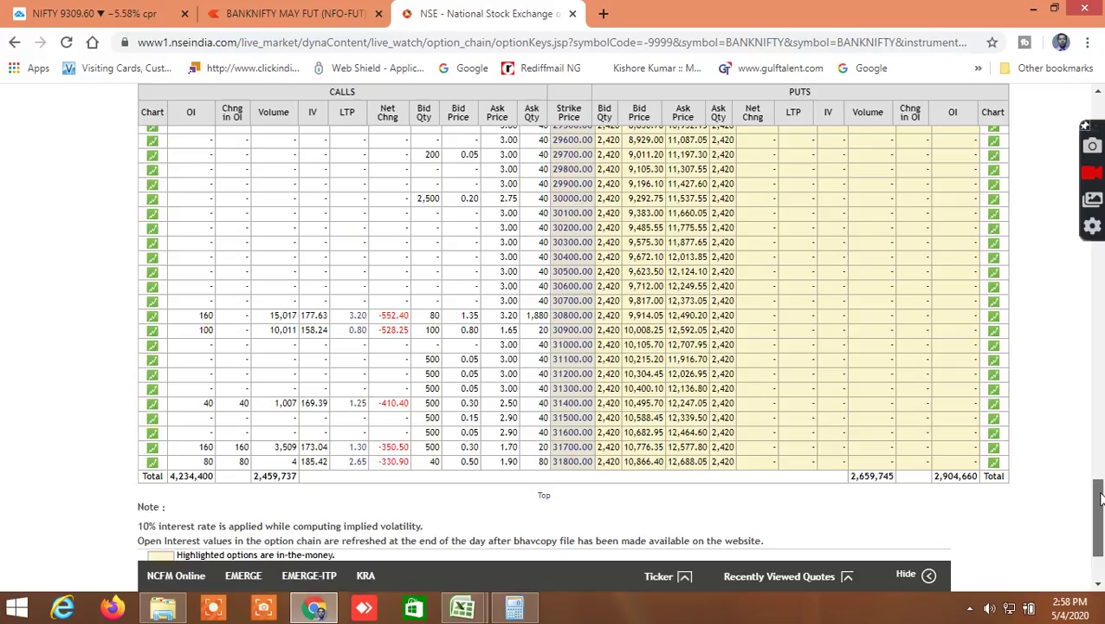
left_click_drag(1100, 498, 1100, 490)
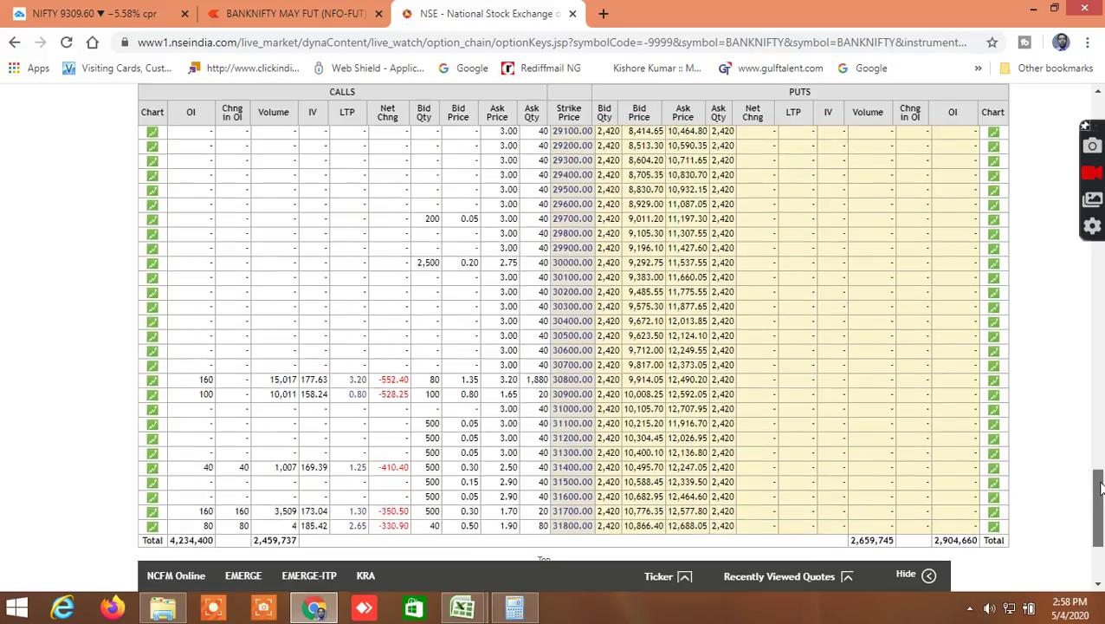
scroll(1100, 470, "up", 2)
left_click_drag(1099, 472, 1081, 277)
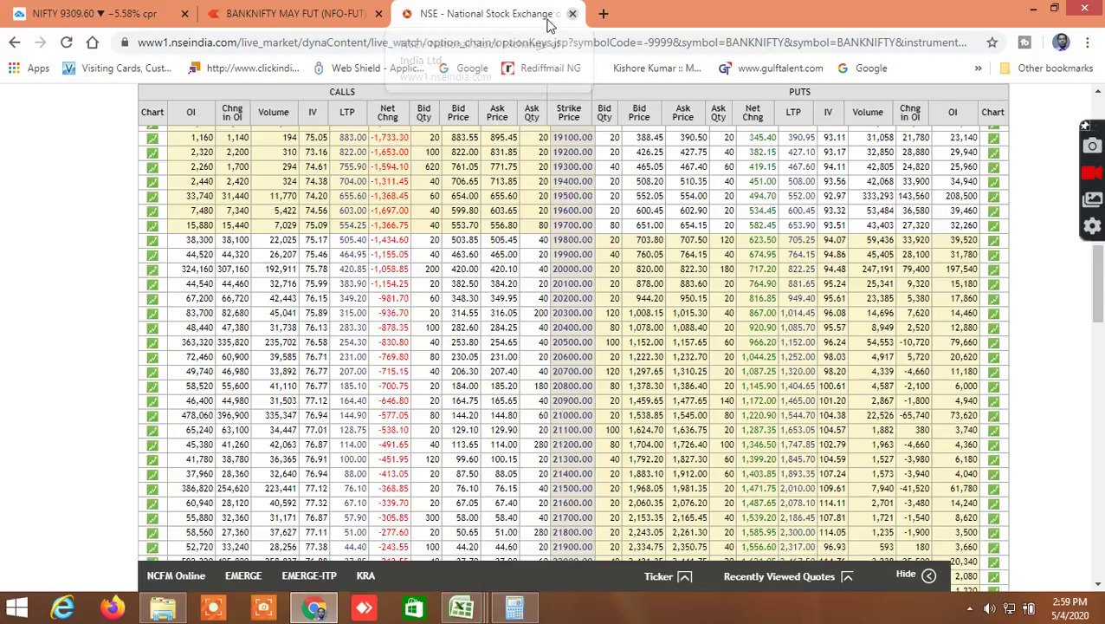
key("ctrl+w")
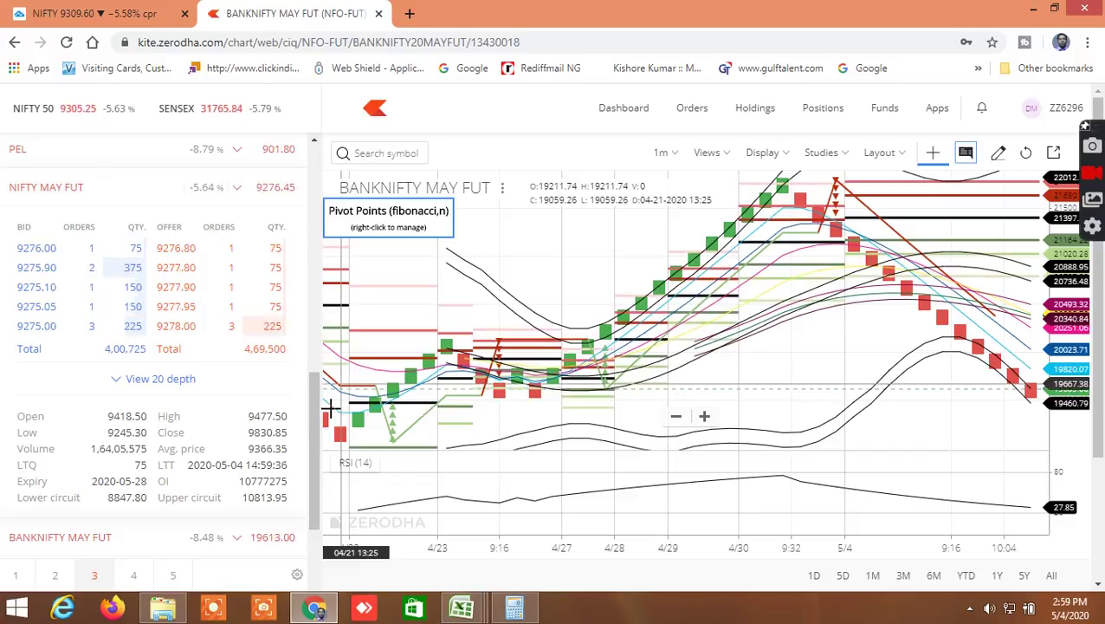
Examine the NIFTY MAY FUT and BANKNIFTY MAY FUT market depth and quotes in the Kite watchlist.
left_click_drag(314, 414, 313, 435)
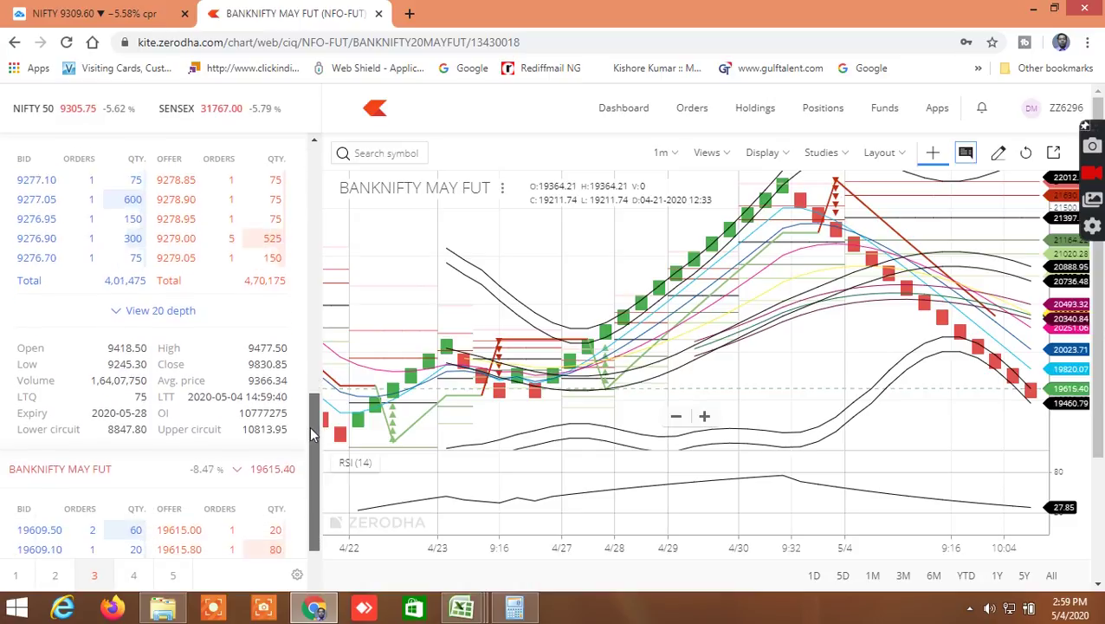
mouse_move(260, 473)
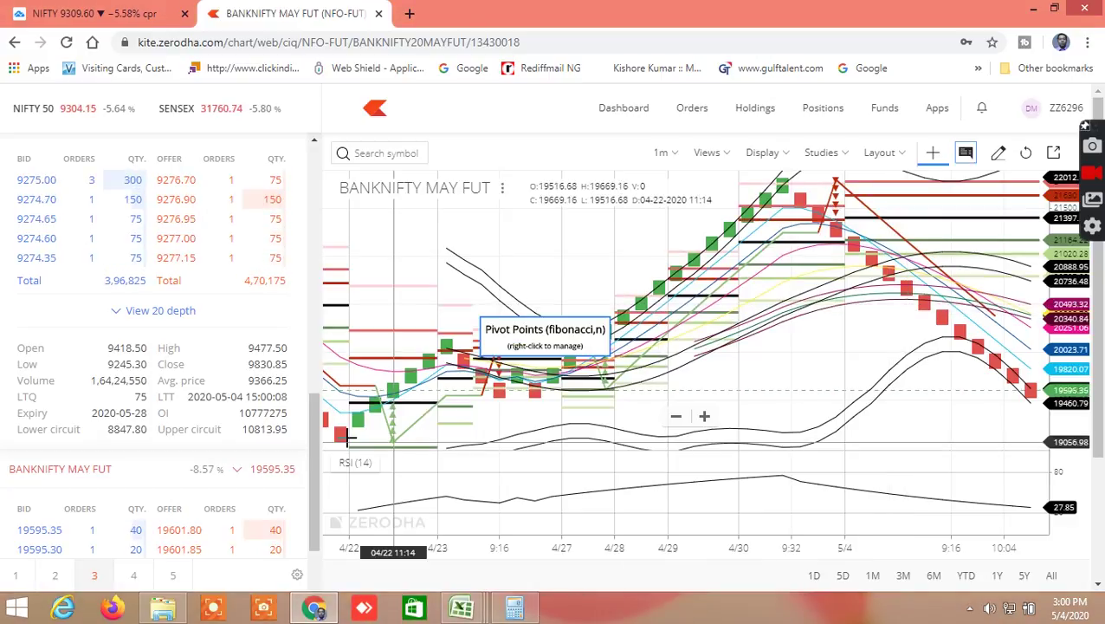
left_click_drag(316, 439, 310, 406)
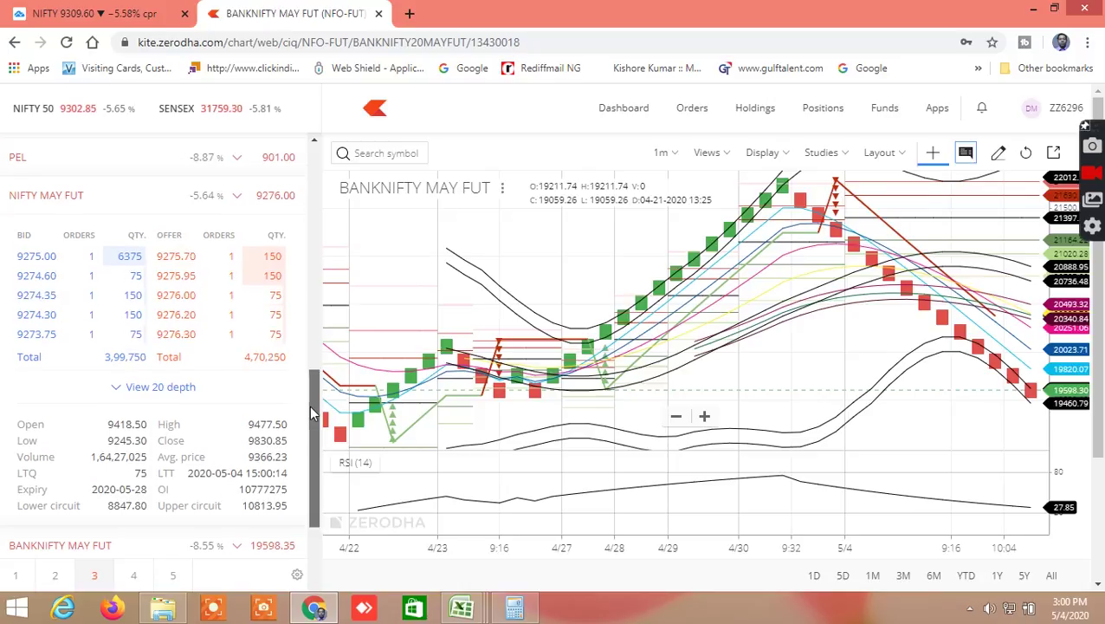
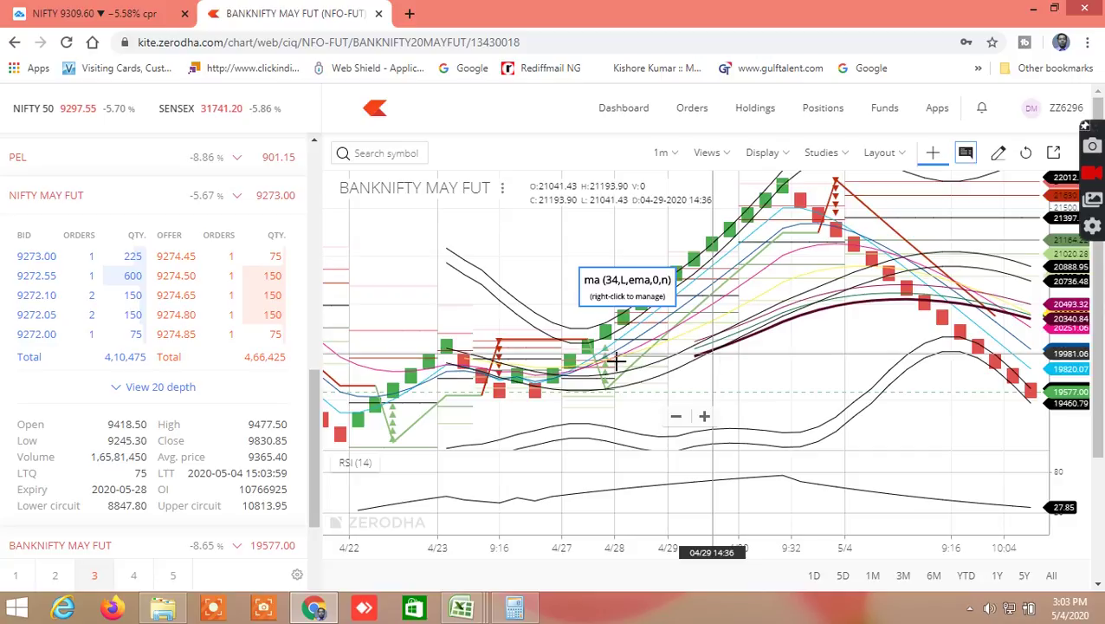
scroll(314, 428, "down", 1)
left_click_drag(311, 421, 310, 427)
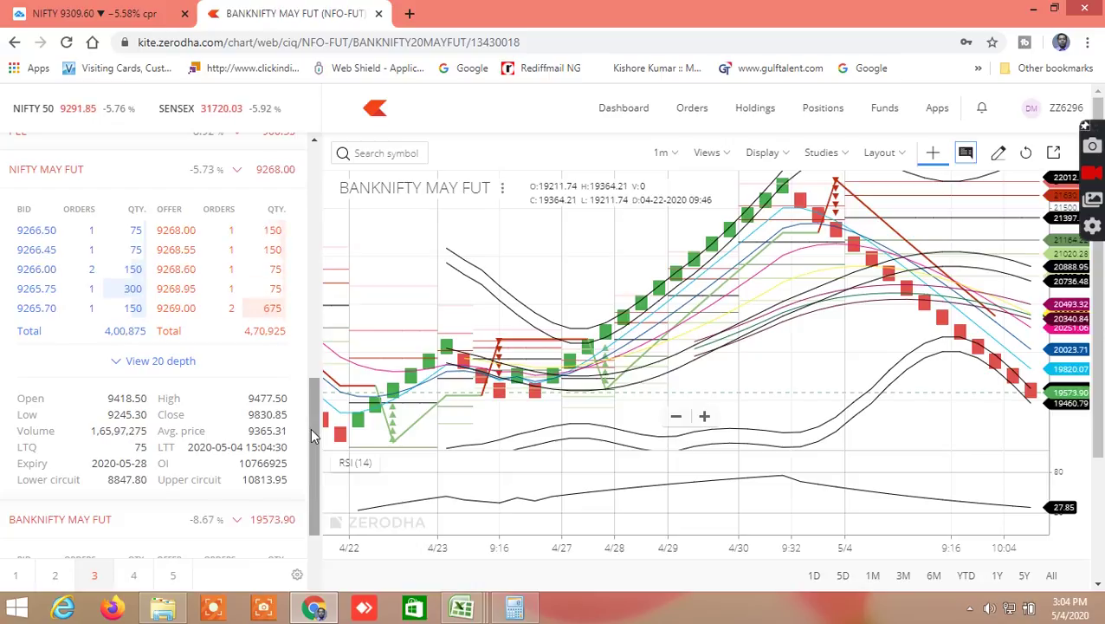
Search Google for "most active contracts" in a new browser tab and open the NSE Most Active Contracts page.
left_click(410, 15)
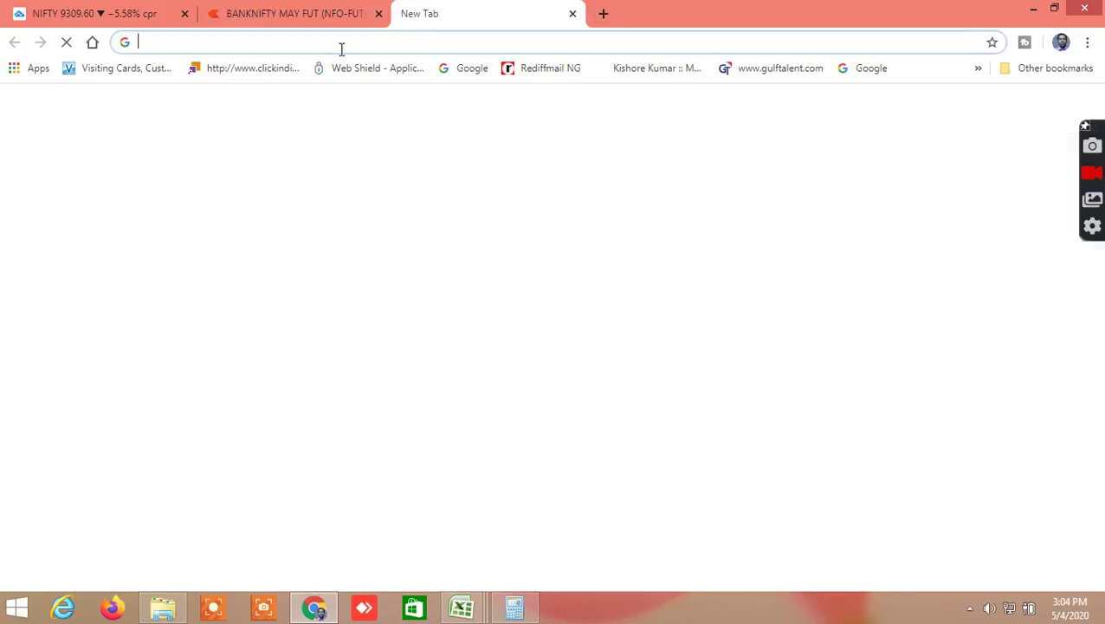
type("MOST")
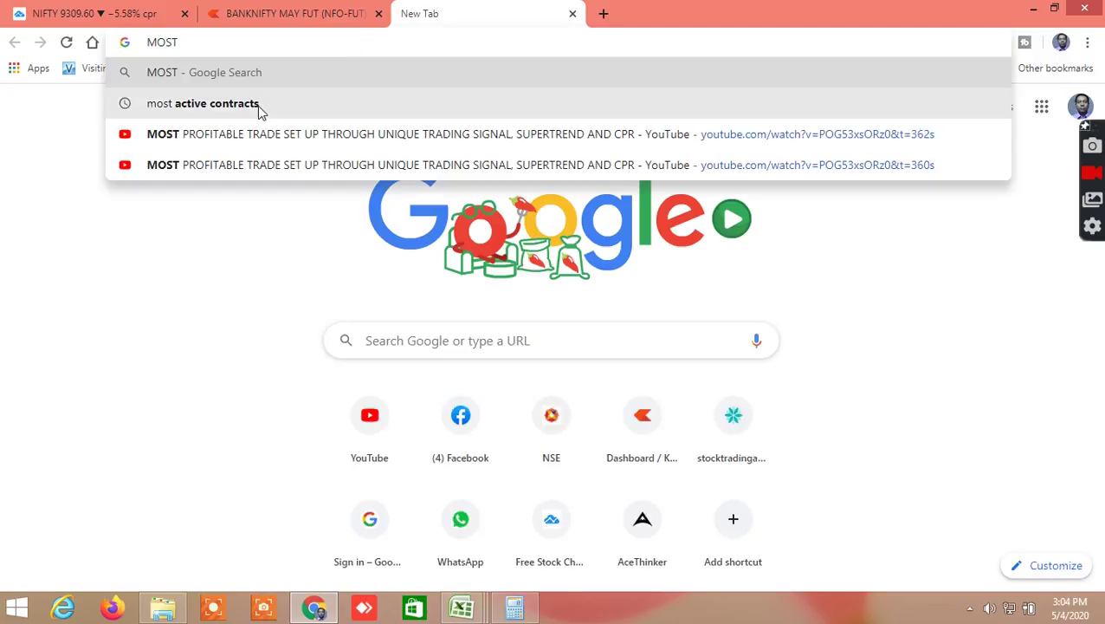
left_click(260, 111)
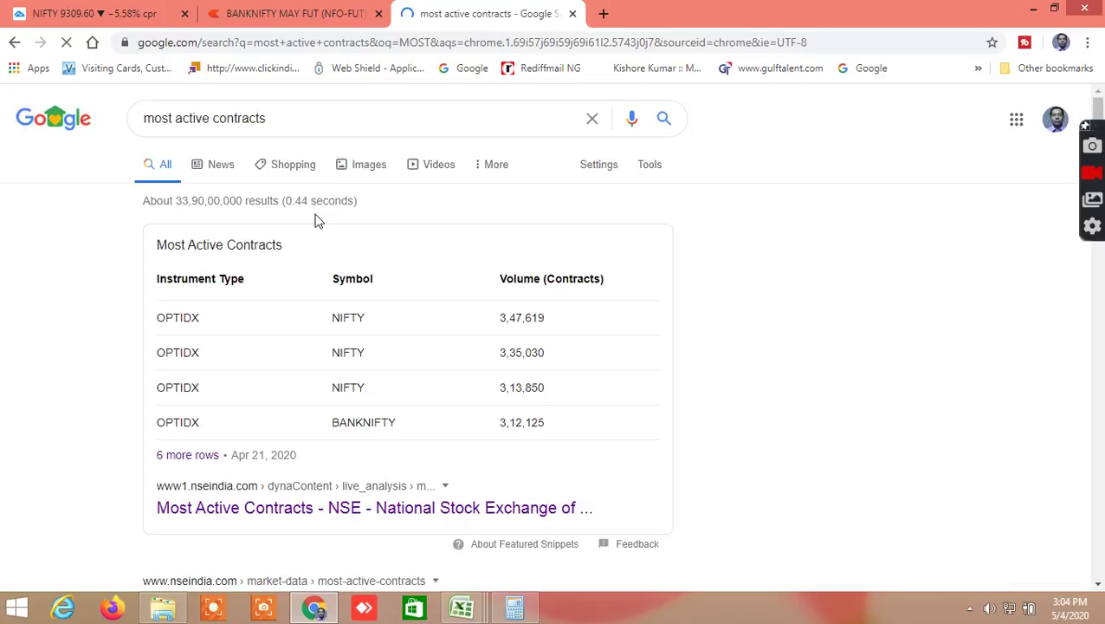
scroll(304, 321, "down", 3)
left_click(295, 271)
right_click(293, 269)
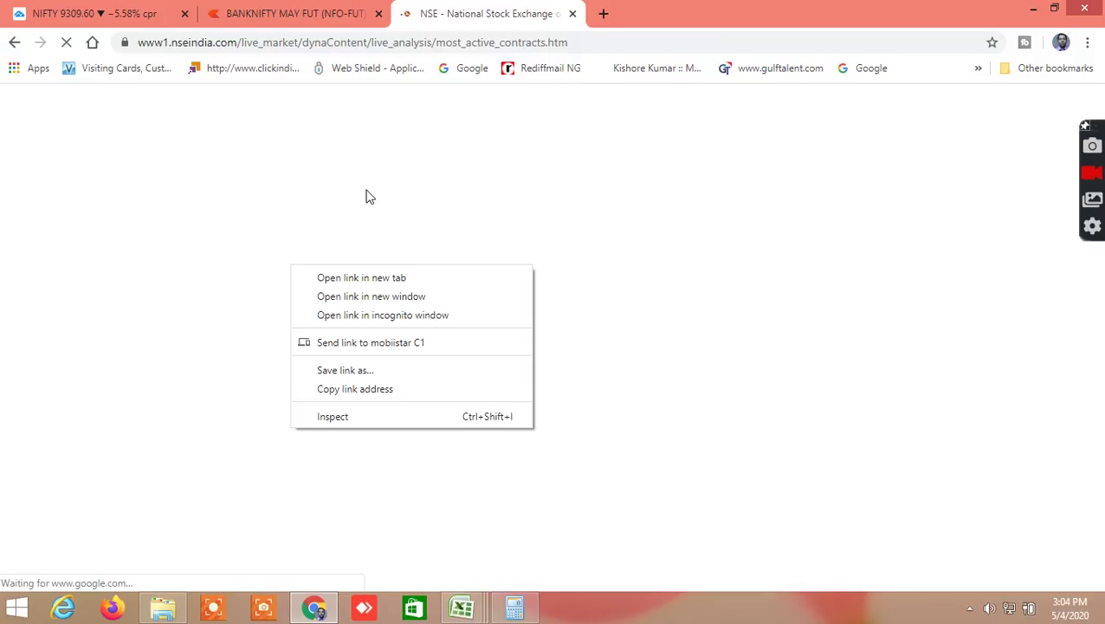
left_click(592, 236)
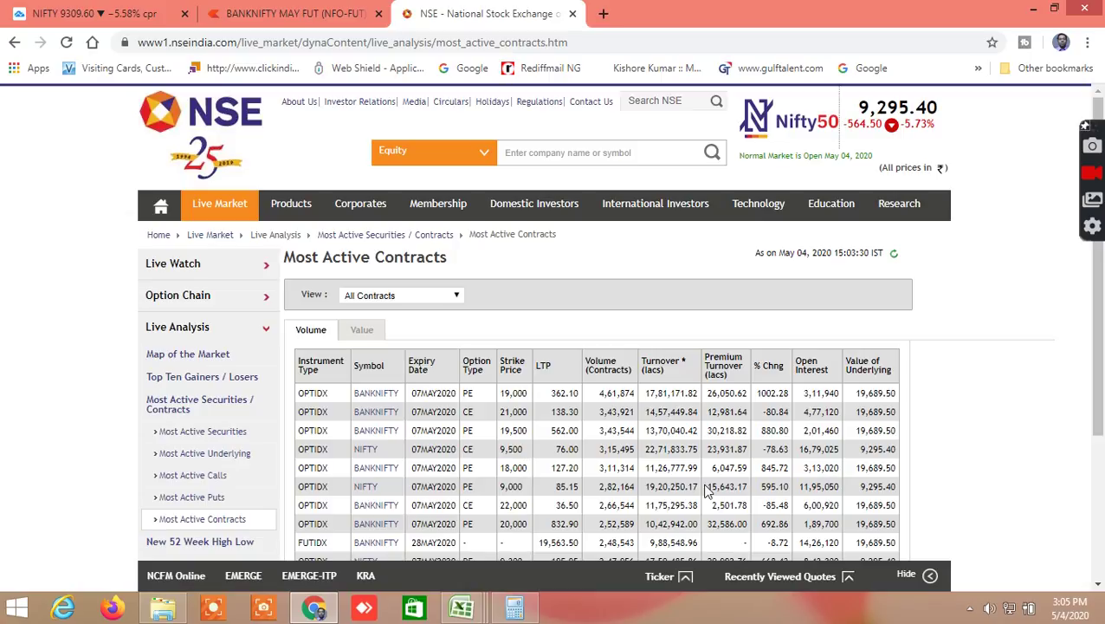
View the most active Nifty 50 Futures and Nifty Bank Futures with their open interest, and close the NSE tab.
left_click(418, 296)
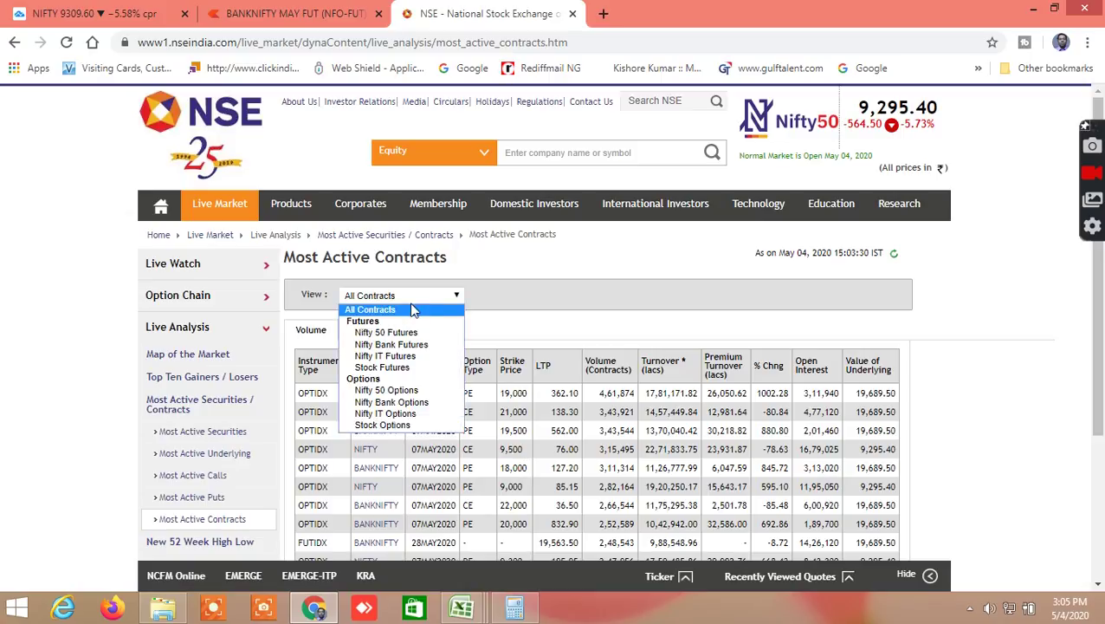
left_click(412, 333)
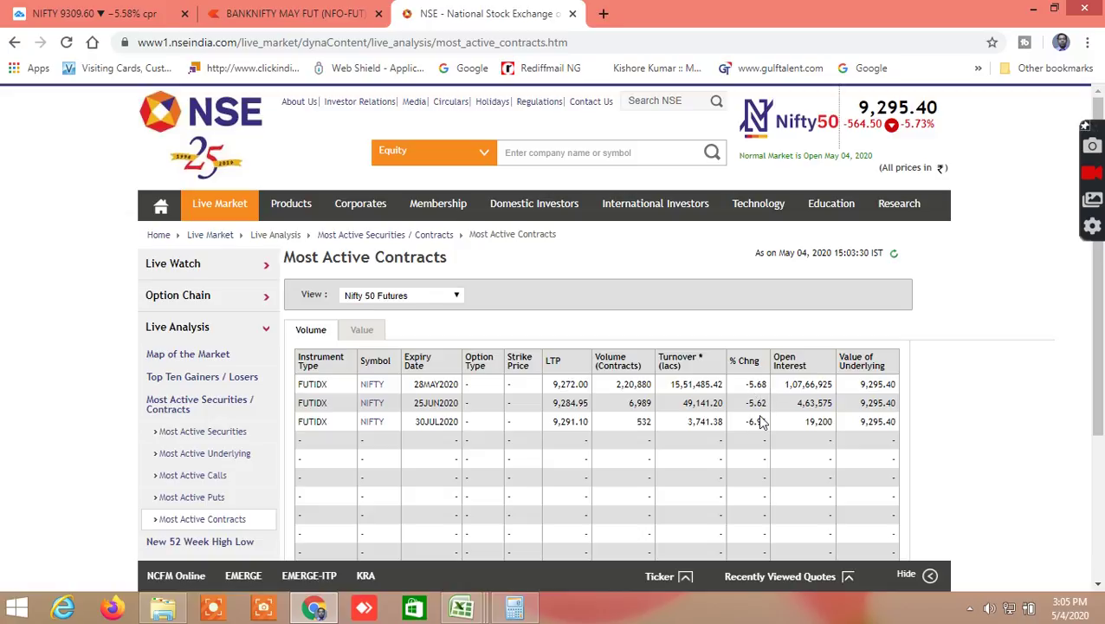
left_click(456, 297)
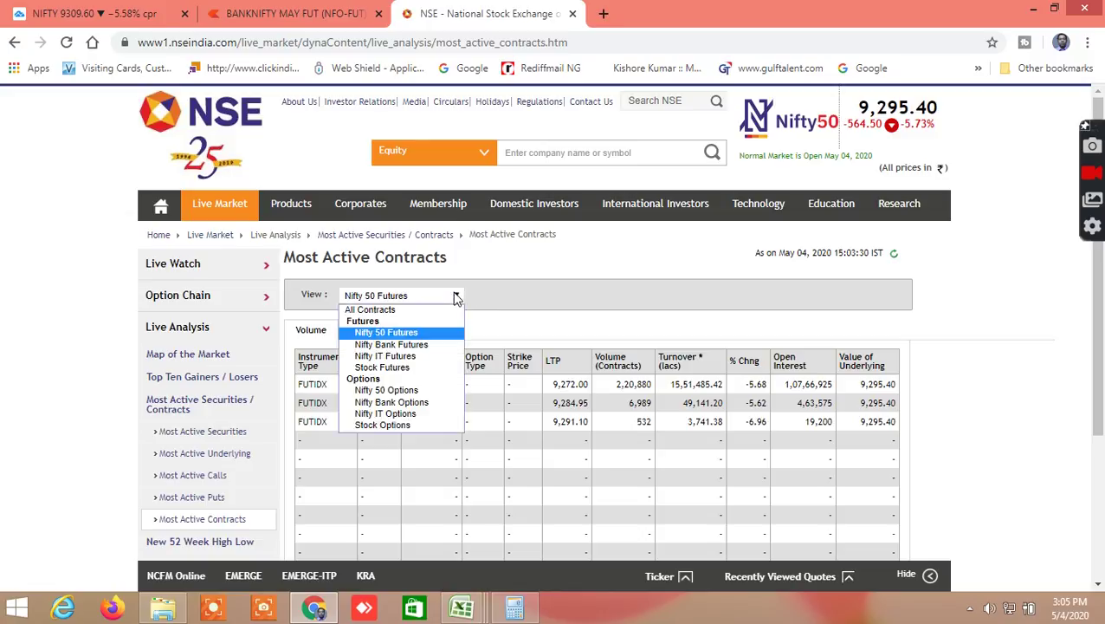
left_click(407, 344)
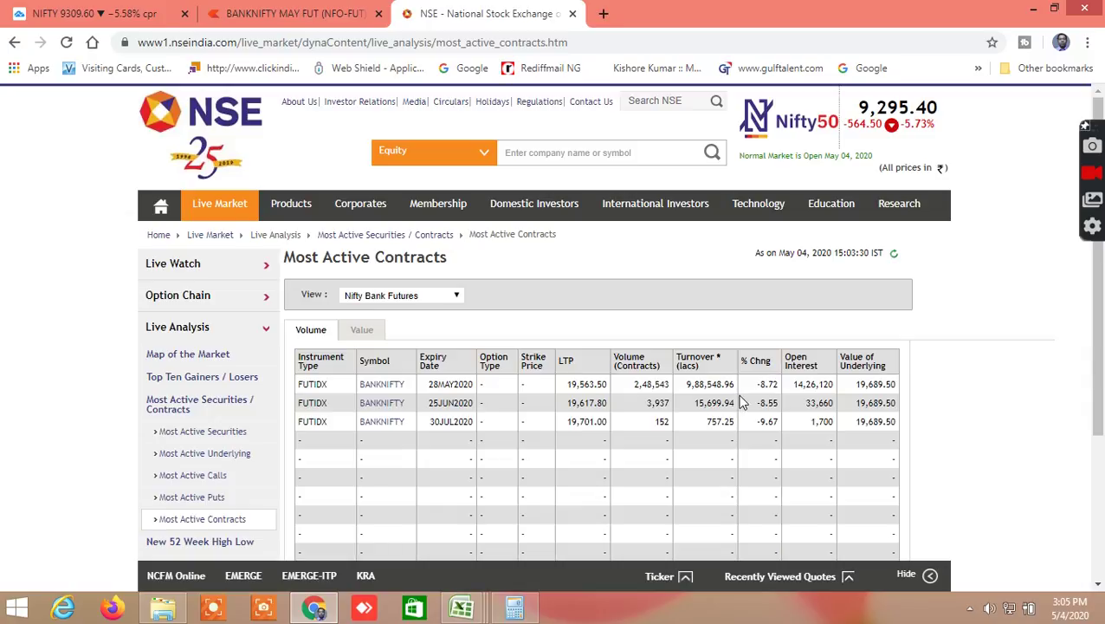
left_click(573, 14)
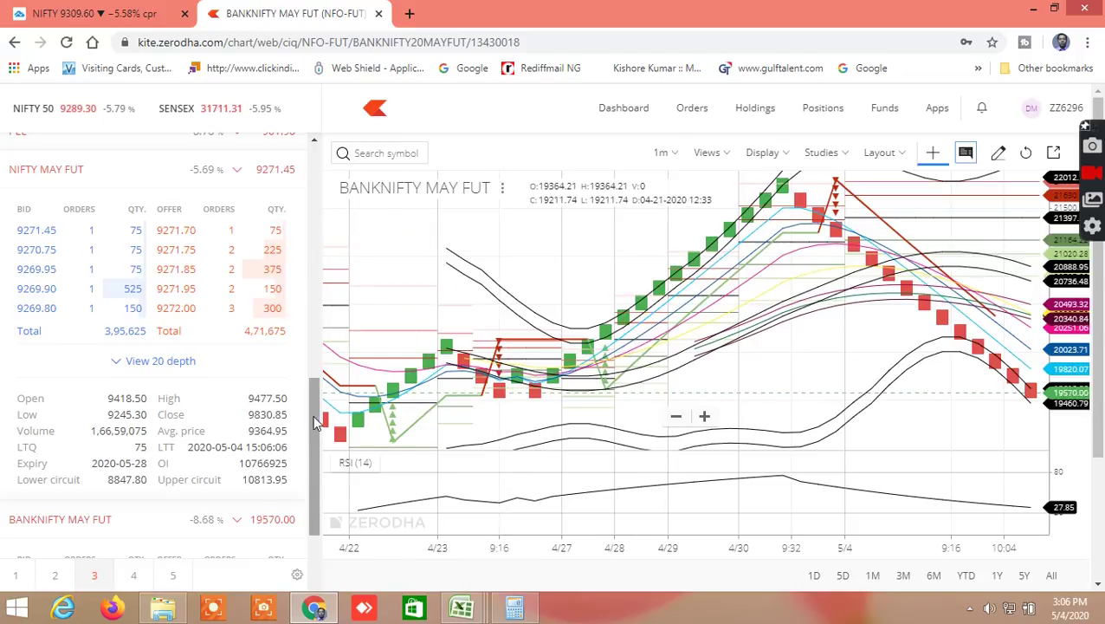
Switch to the screener workbook in Excel and examine the NIFTY FUT and BANKNIFTY FUT Gann angle resistance and first support levels.
mouse_move(313, 414)
left_mouse_down()
mouse_move(311, 462)
mouse_move(310, 427)
left_mouse_up()
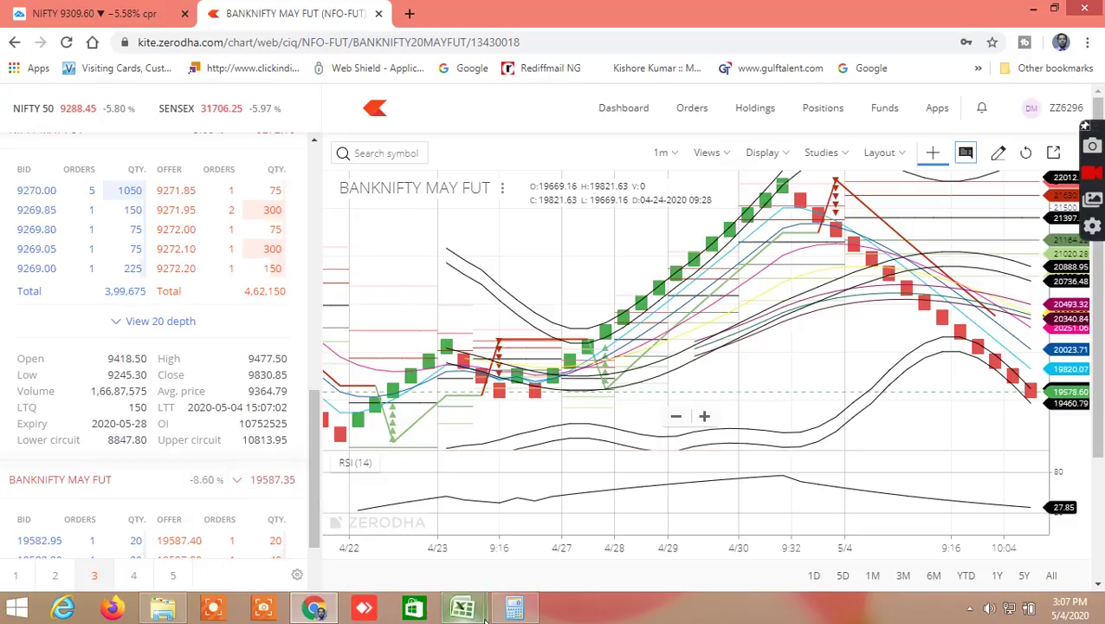
mouse_move(461, 609)
left_click(376, 524)
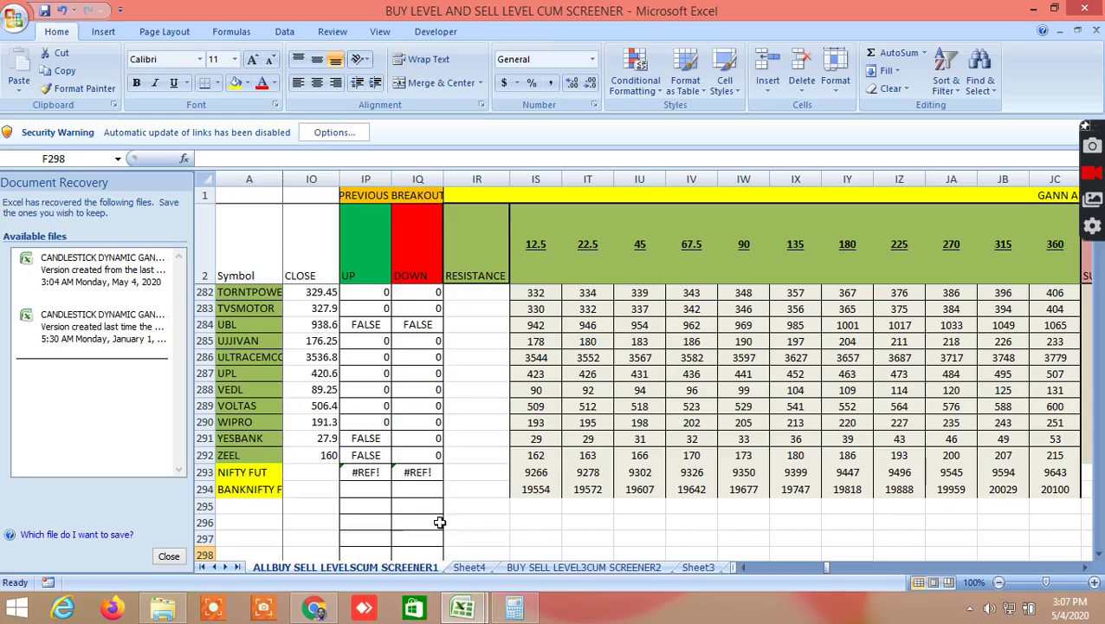
left_click(1087, 572)
left_click(1087, 572)
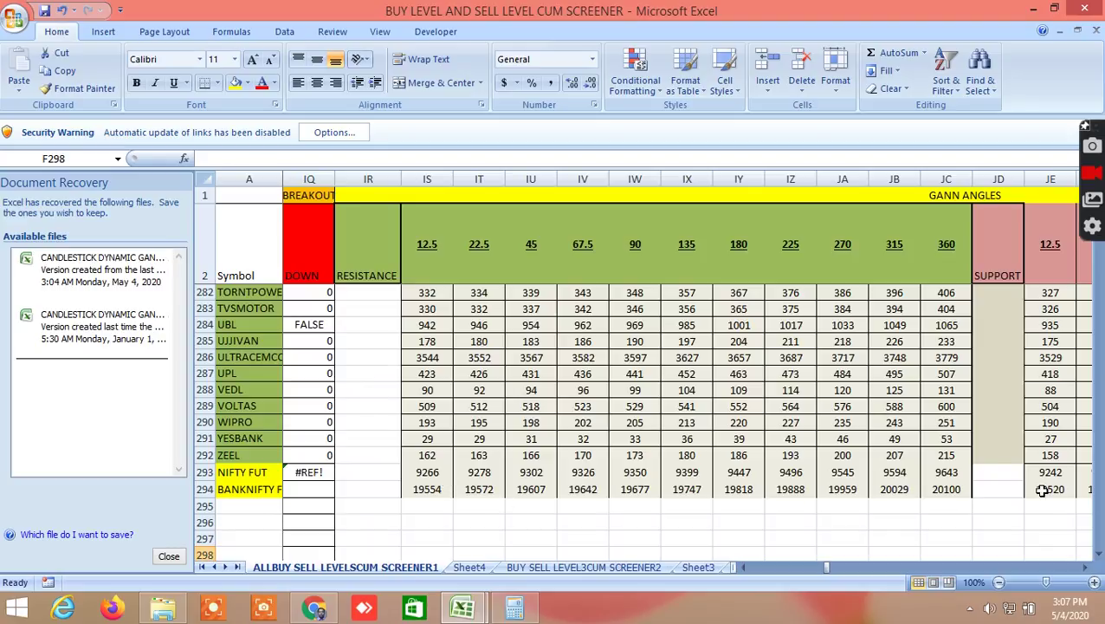
left_click(1086, 567)
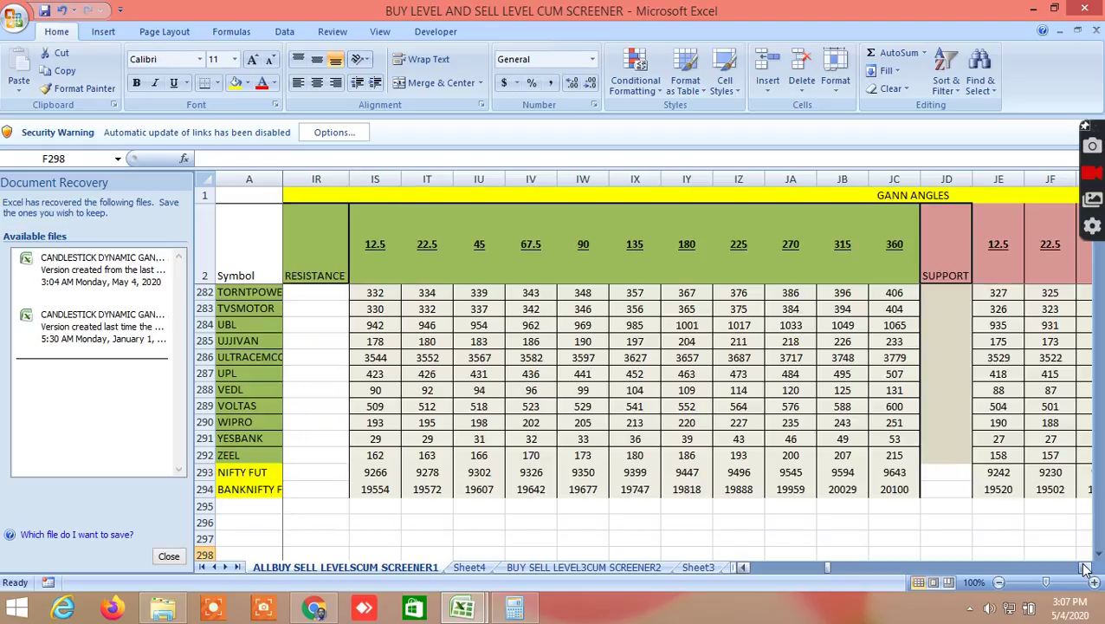
left_click(1085, 567)
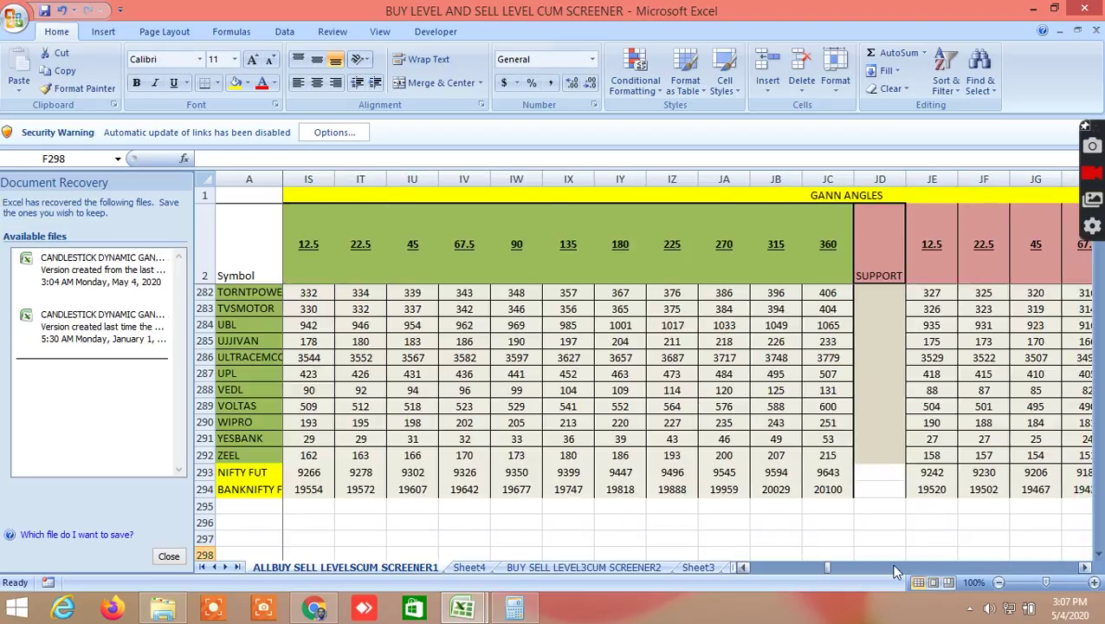
Examine the Murrey's mathematical levels of both futures rows, and return to their Gann angle support and resistance levels.
mouse_move(826, 562)
left_mouse_down()
mouse_move(810, 564)
mouse_move(842, 576)
left_mouse_up()
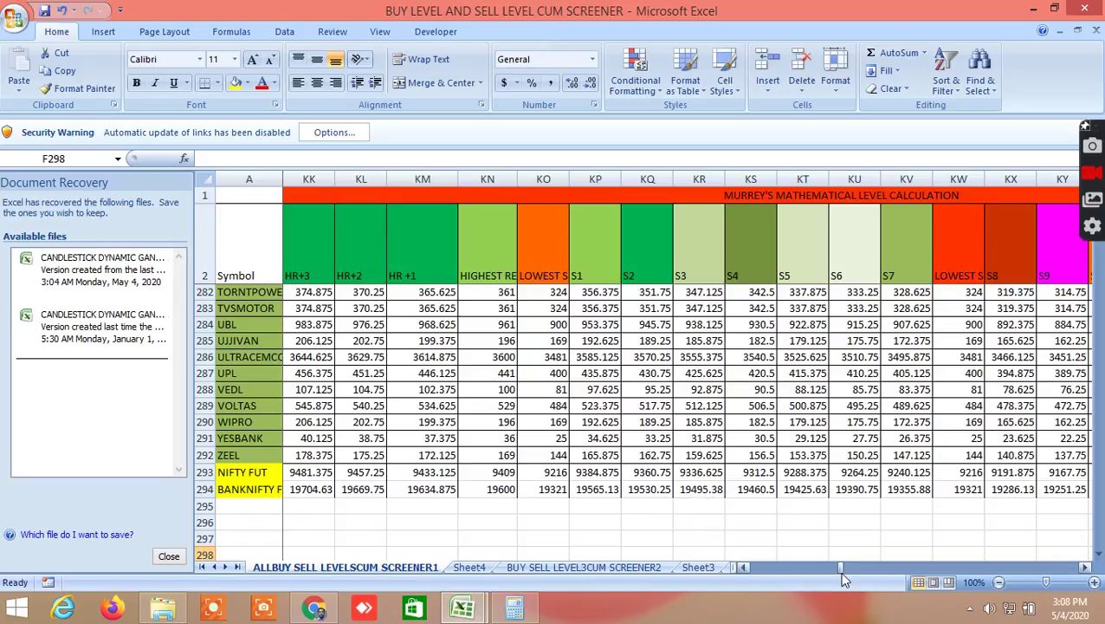
left_click_drag(839, 567, 829, 573)
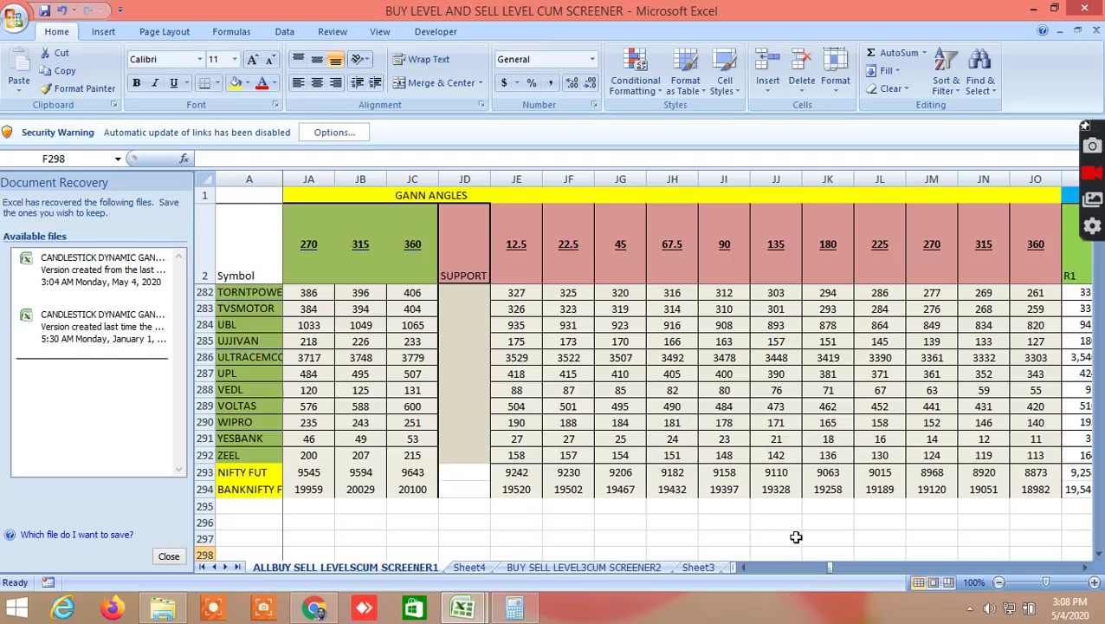
left_click_drag(830, 573, 826, 565)
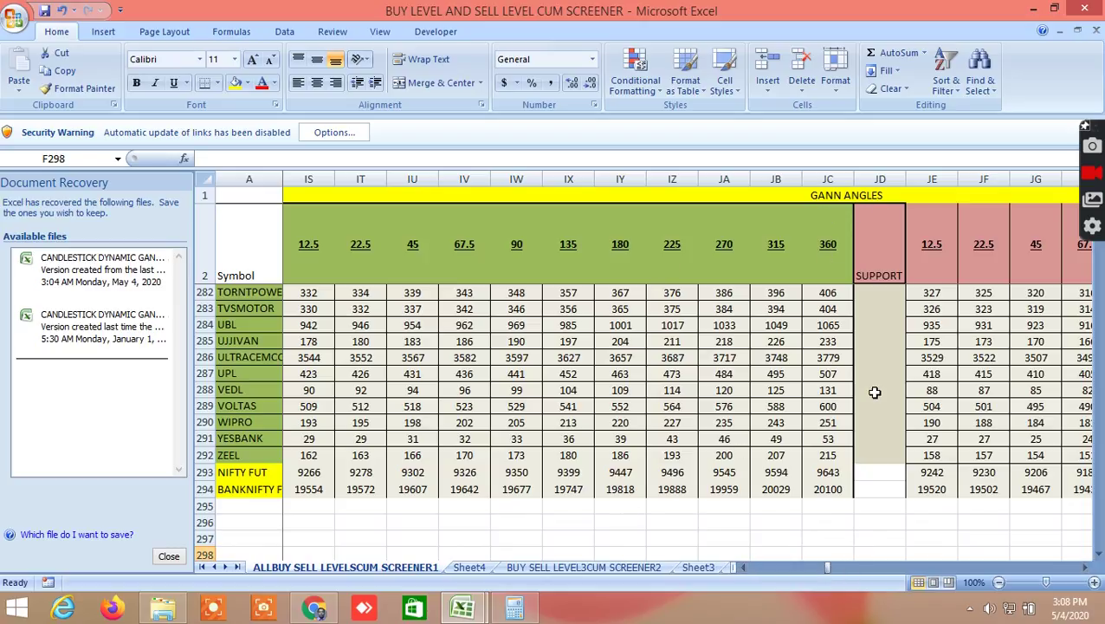
Inspect the average formulas behind the 3MA and day 30 values in the TORNTPOWER row, leaving them unedited.
left_click_drag(826, 567, 772, 579)
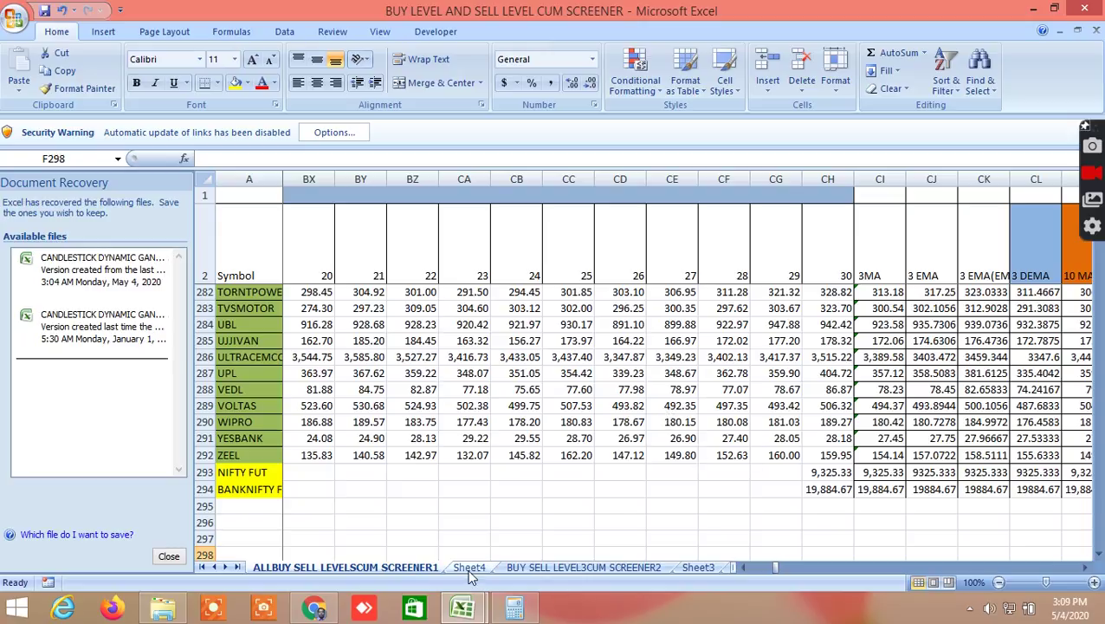
left_click(892, 294)
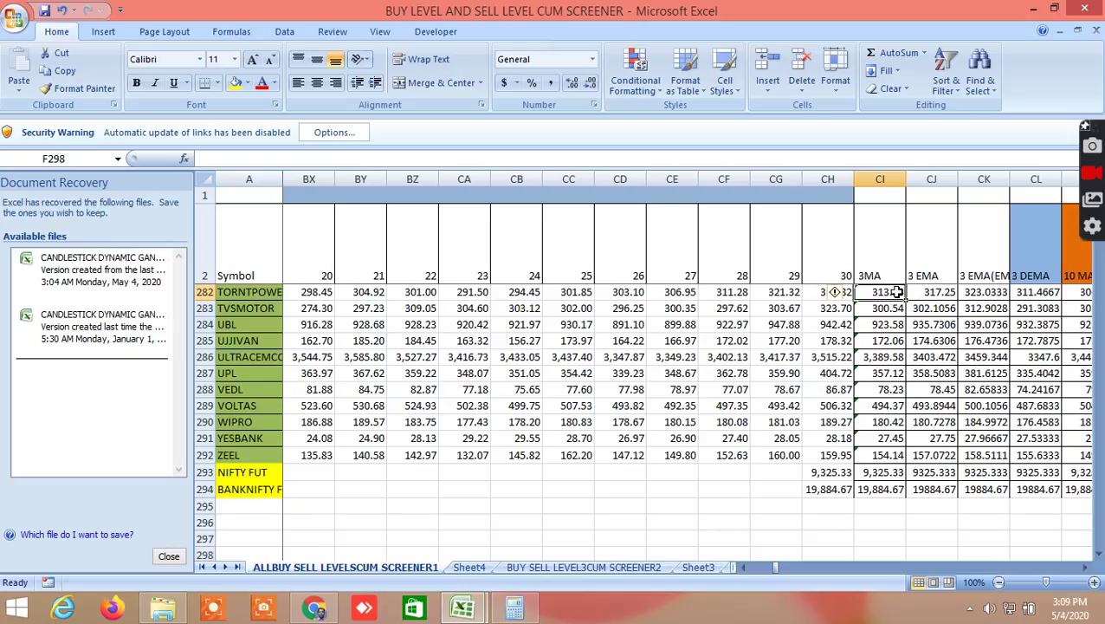
double_click(892, 295)
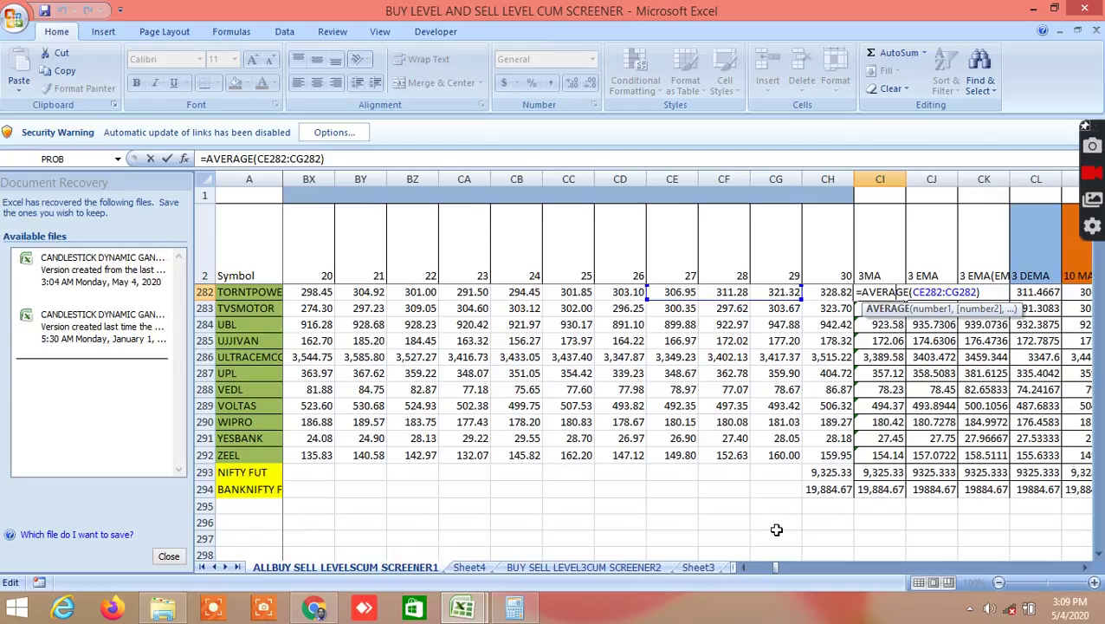
key("ctrl+Return")
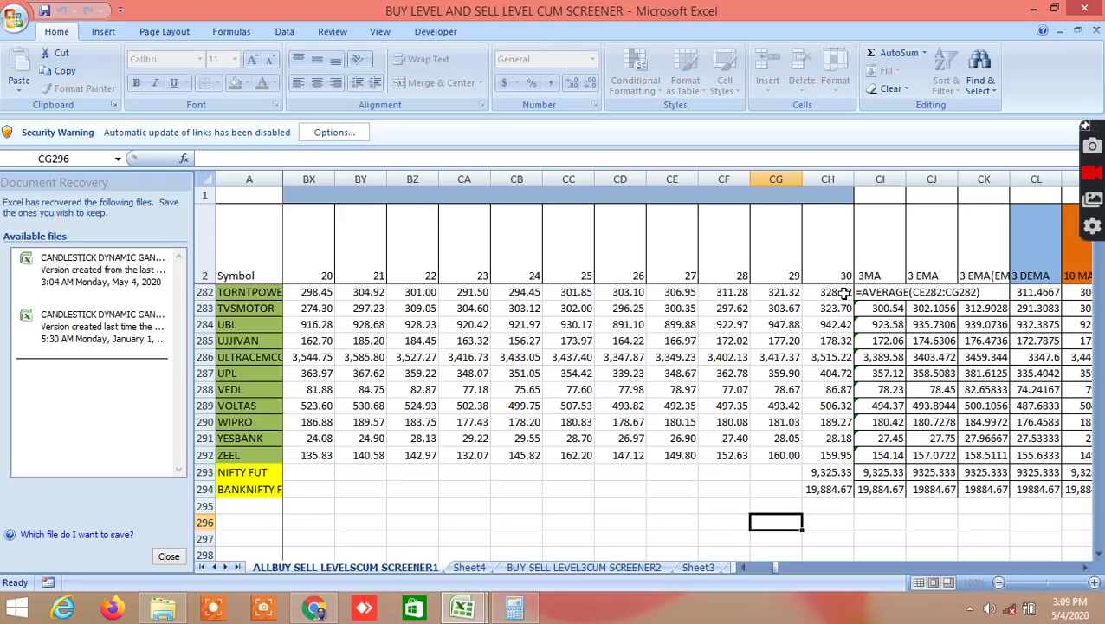
left_click(839, 292)
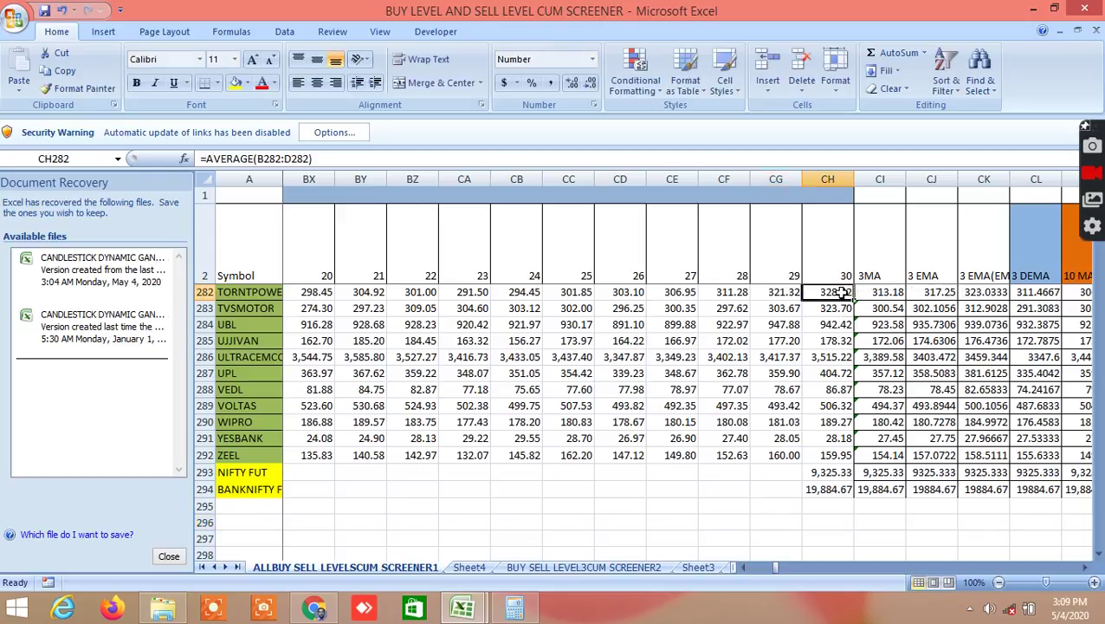
left_click(889, 293)
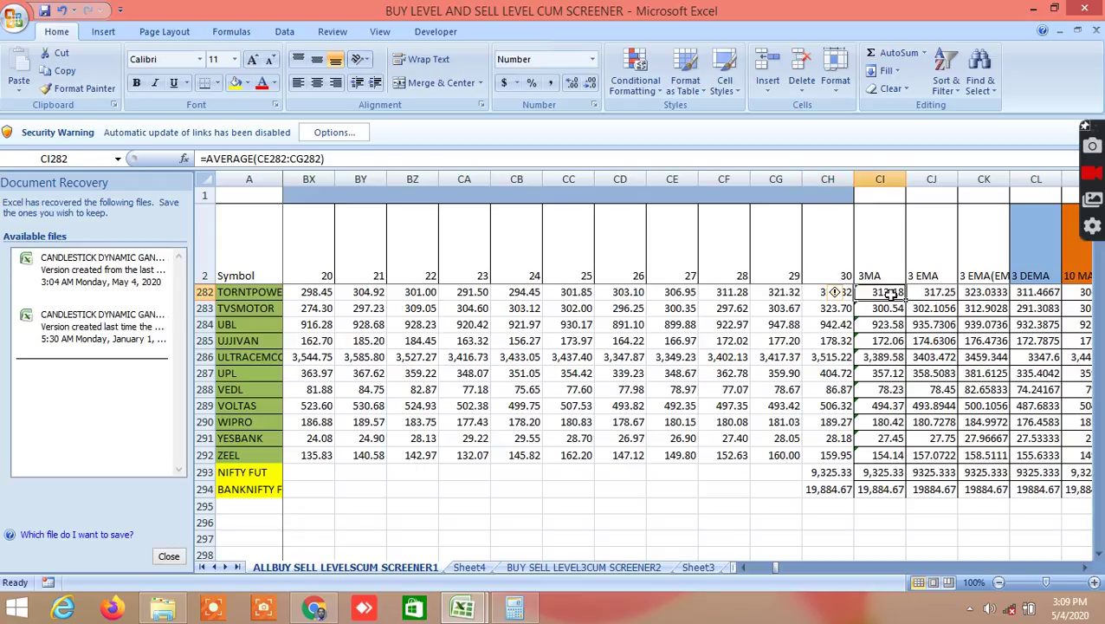
double_click(879, 262)
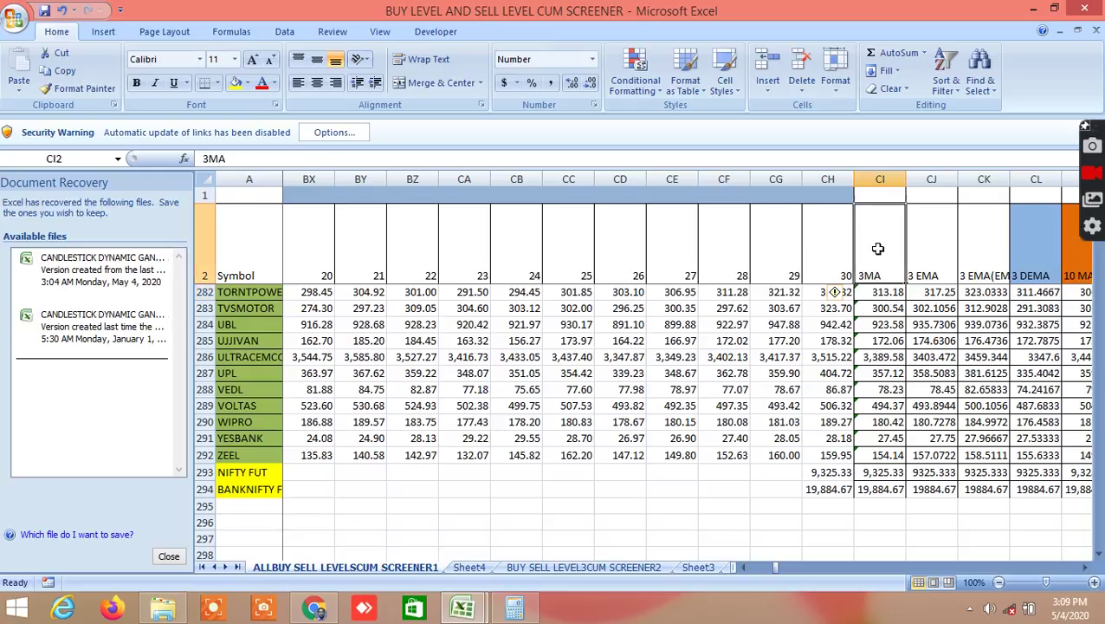
left_click(875, 292)
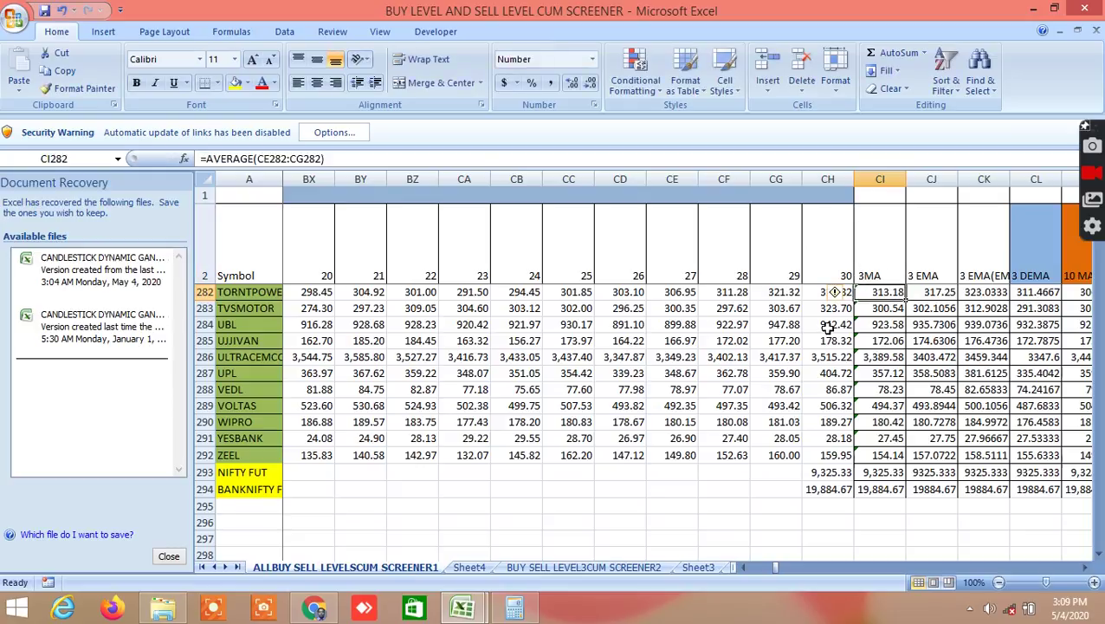
left_click(800, 519)
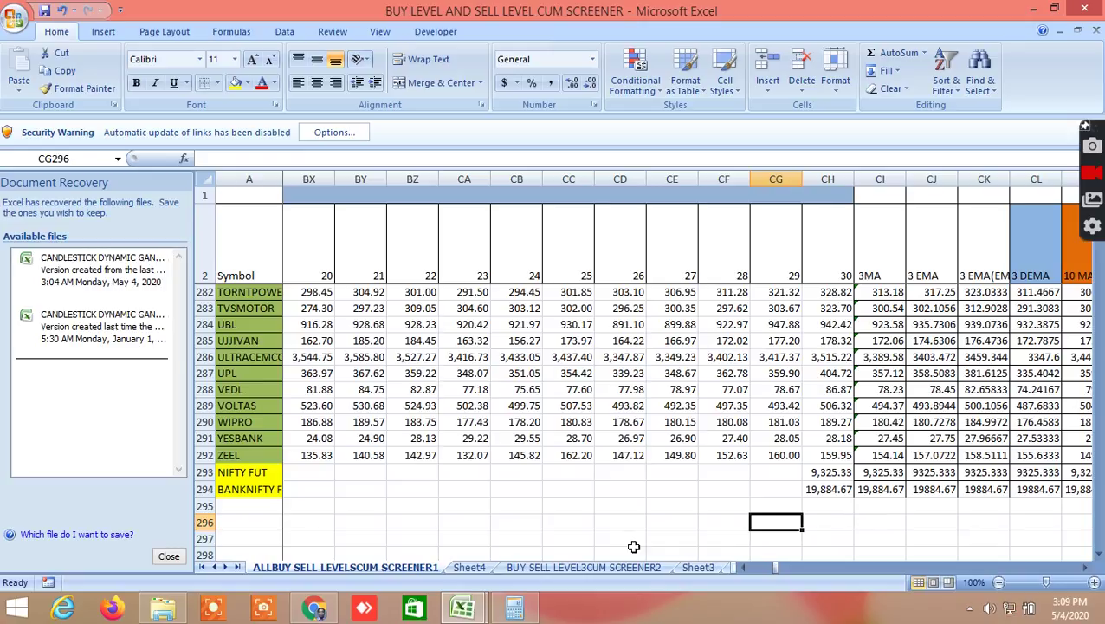
Switch to the Kite chart in Chrome and check the live NIFTY MAY FUT and BANKNIFTY MAY FUT quotes in the watchlist.
left_click(323, 609)
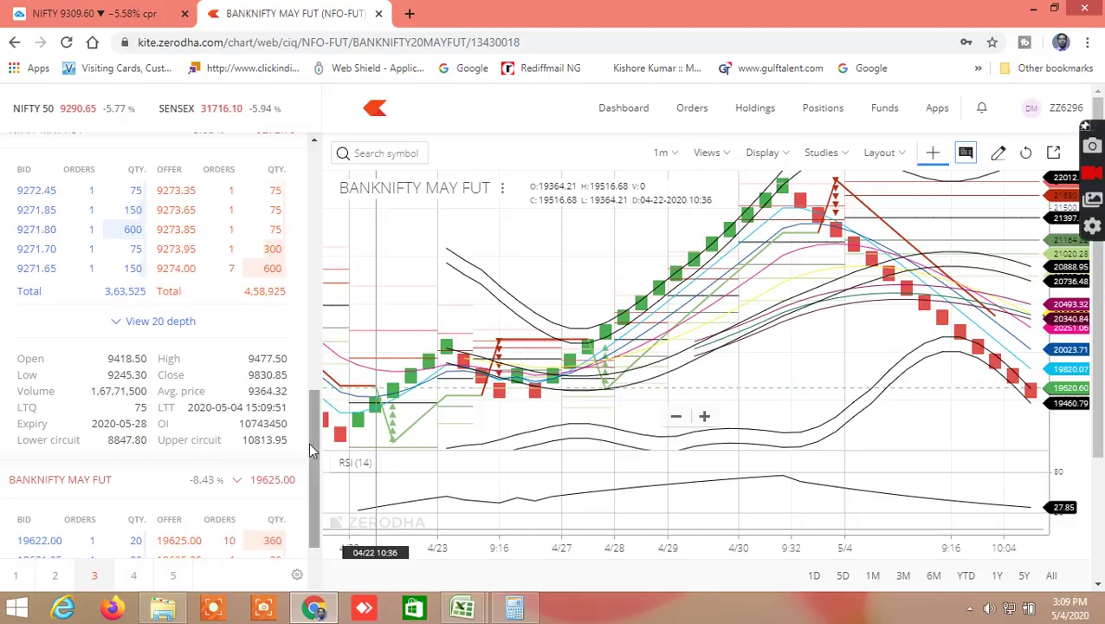
left_click_drag(308, 442, 310, 433)
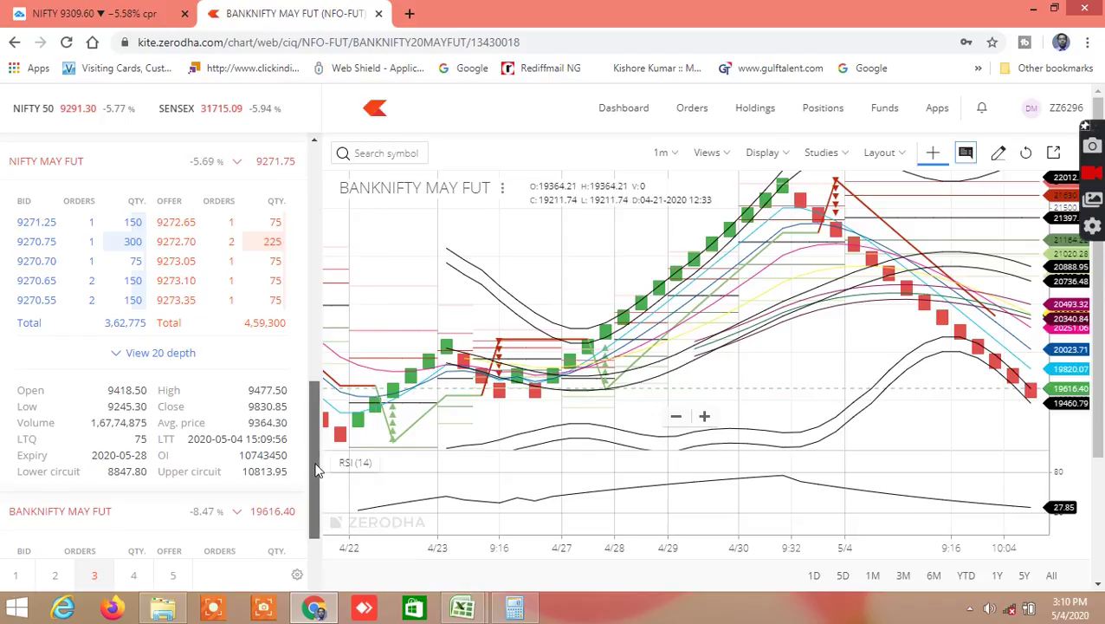
scroll(316, 445, "up", 1)
left_click_drag(316, 445, 316, 431)
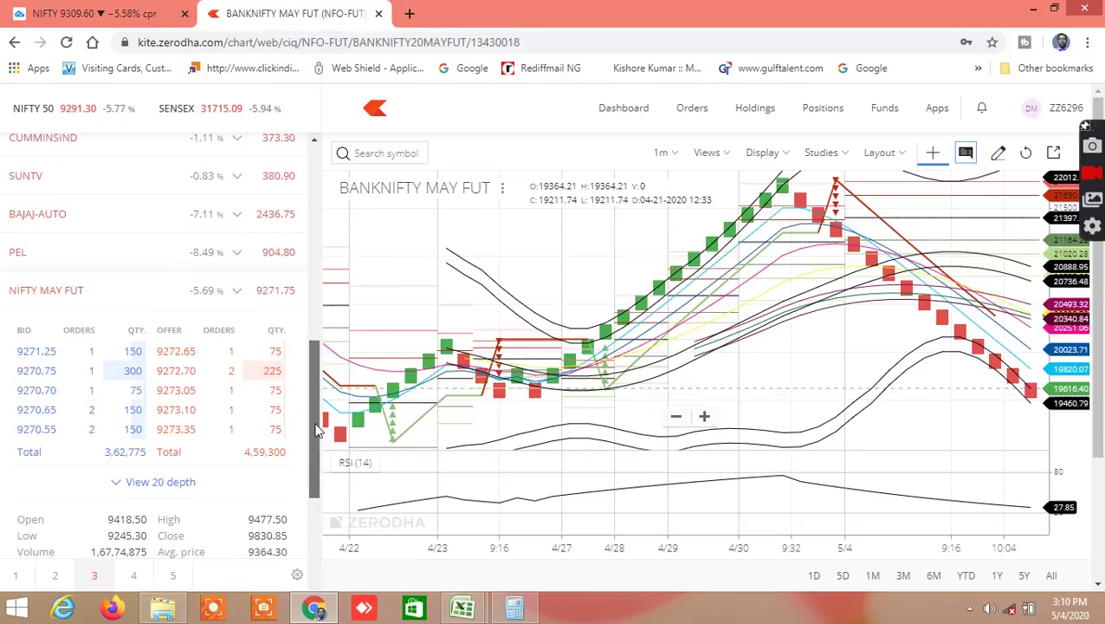
Check the live SUNTV, BAJAJ-AUTO and NIFTY MAY FUT quotes in the Kite watchlist.
left_click_drag(316, 427, 316, 420)
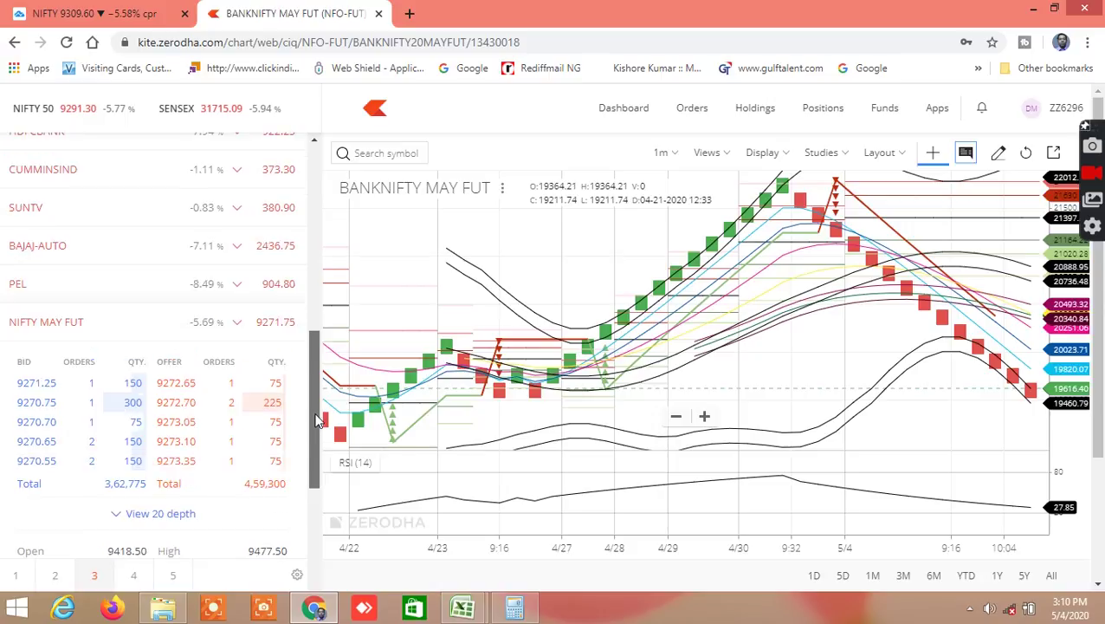
mouse_move(296, 258)
mouse_move(283, 223)
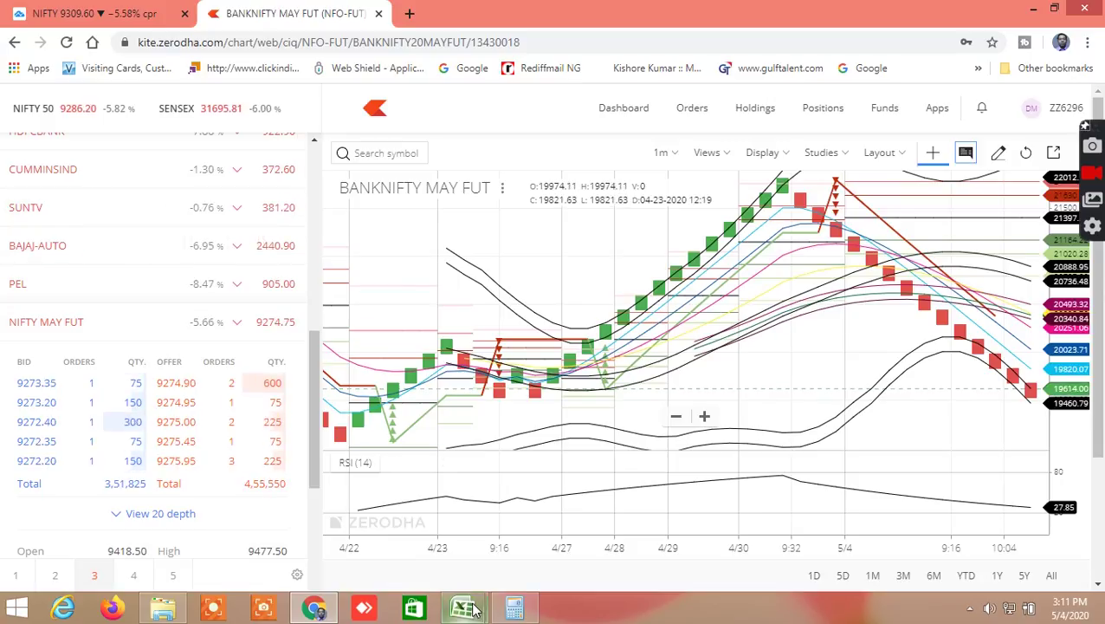
Switch to the screener workbook in Excel and bring up the CORRELATION PAIR TRADING sheet.
mouse_move(463, 608)
left_click(376, 536)
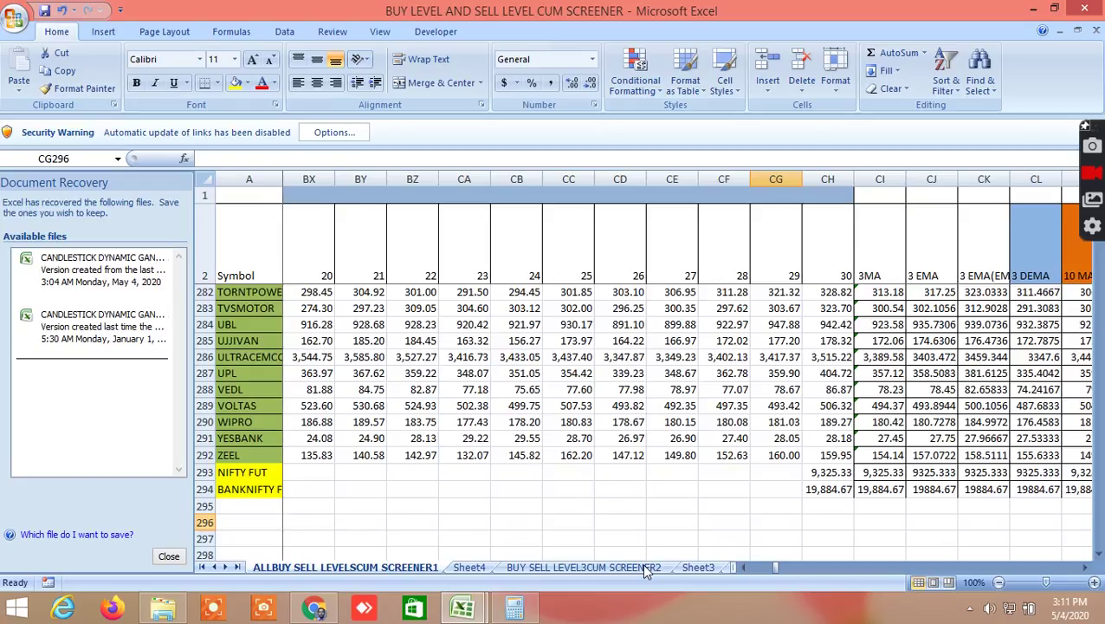
left_click(645, 567)
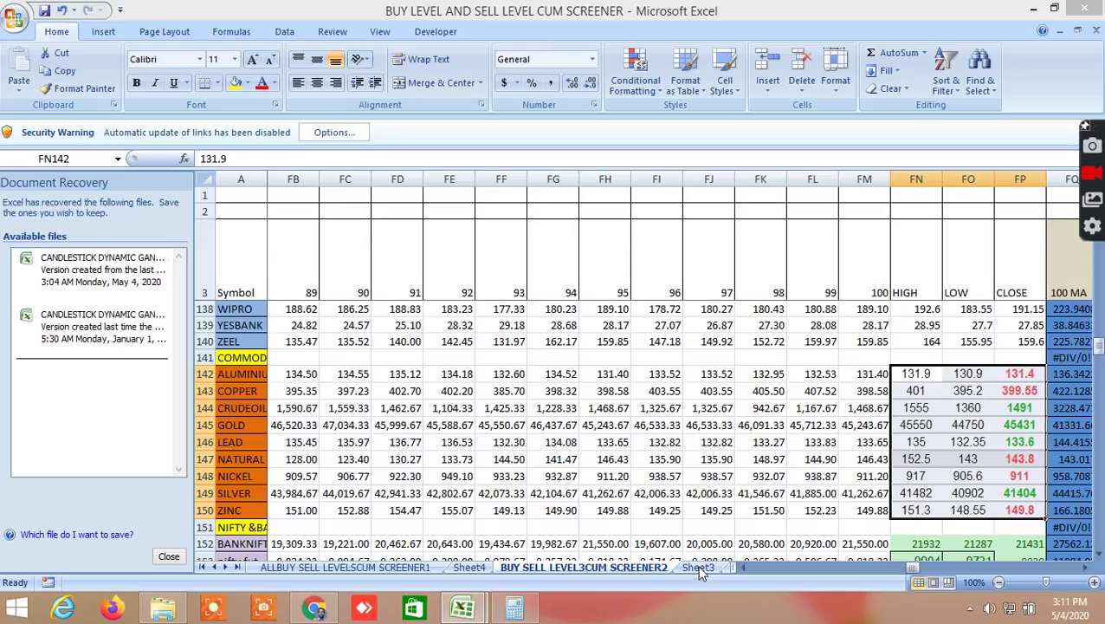
left_click(698, 567)
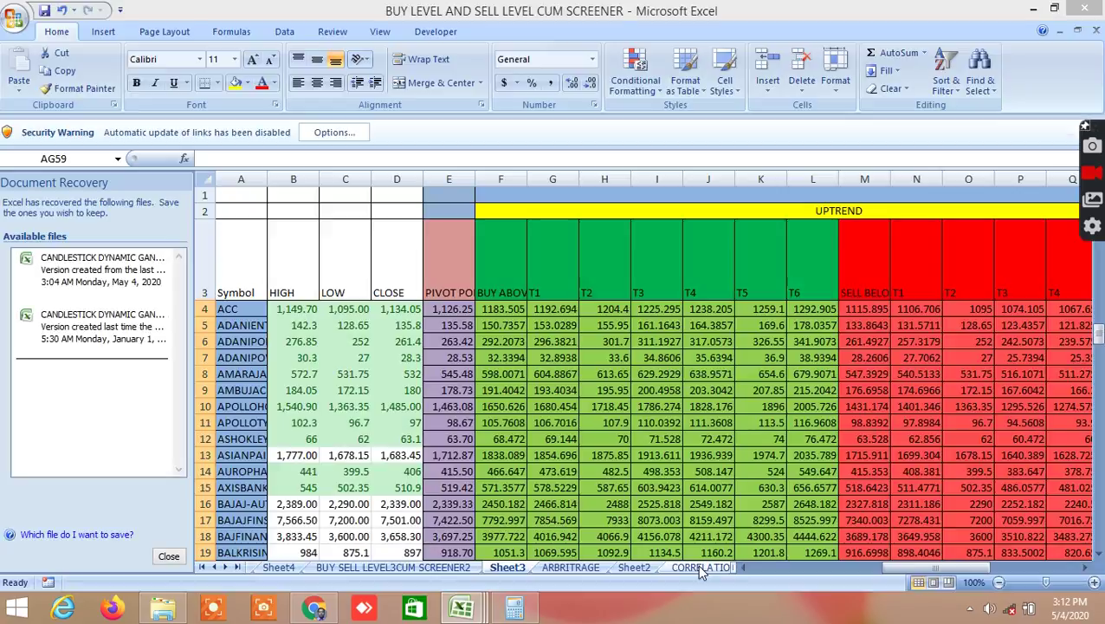
left_click(697, 567)
left_click(688, 567)
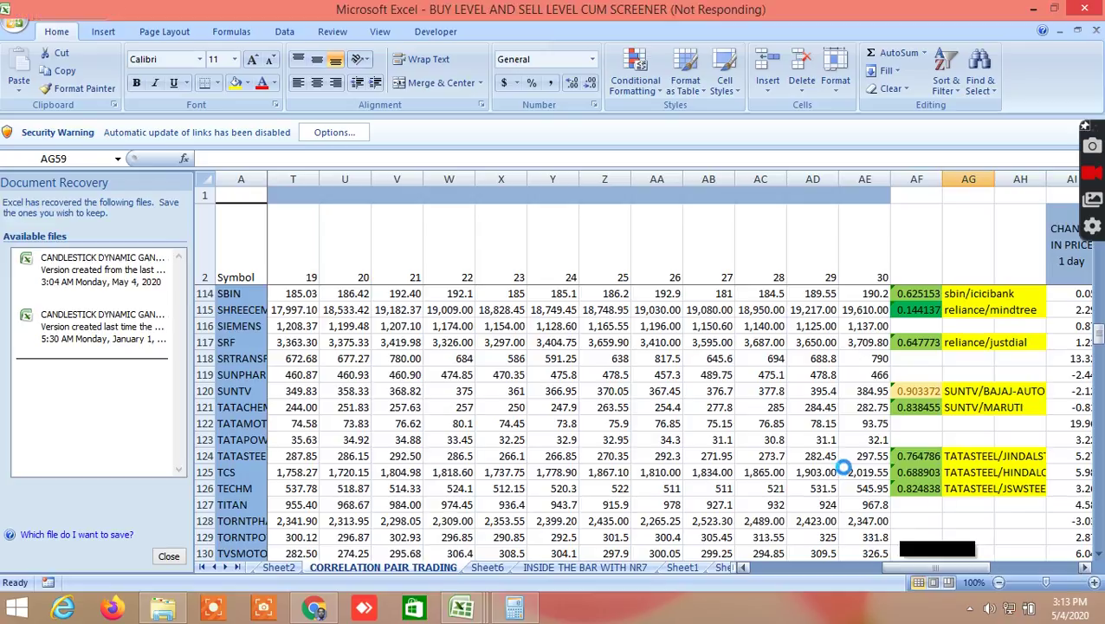
Examine the pair correlations and the 1, 7, 15 and 30 day price-change signals, and return to the first average-price columns.
left_click_drag(943, 565, 944, 569)
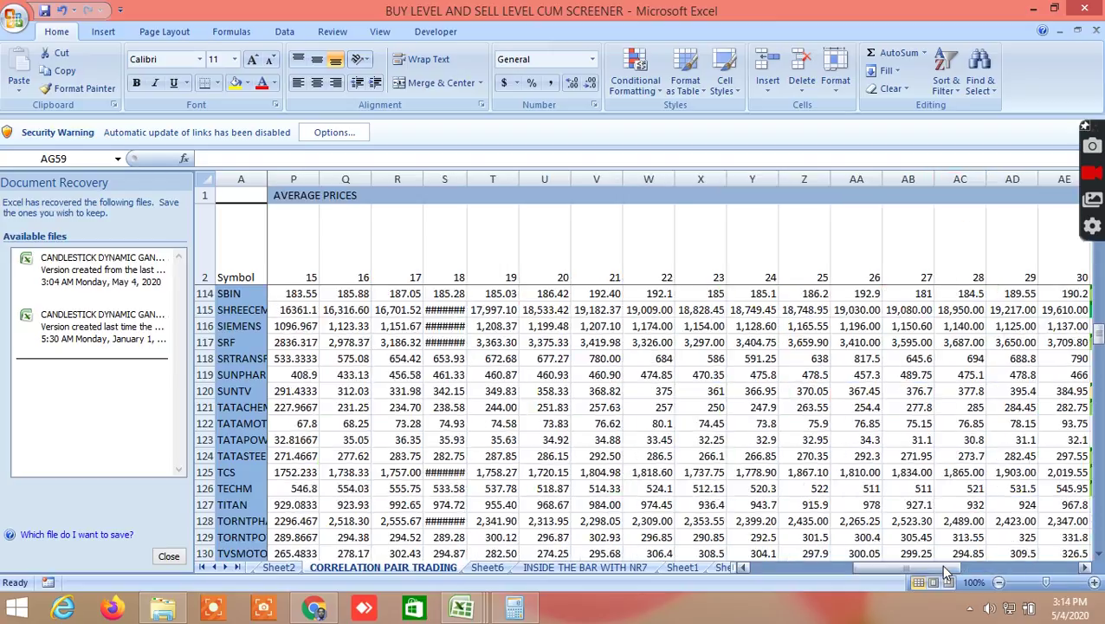
left_click(1069, 568)
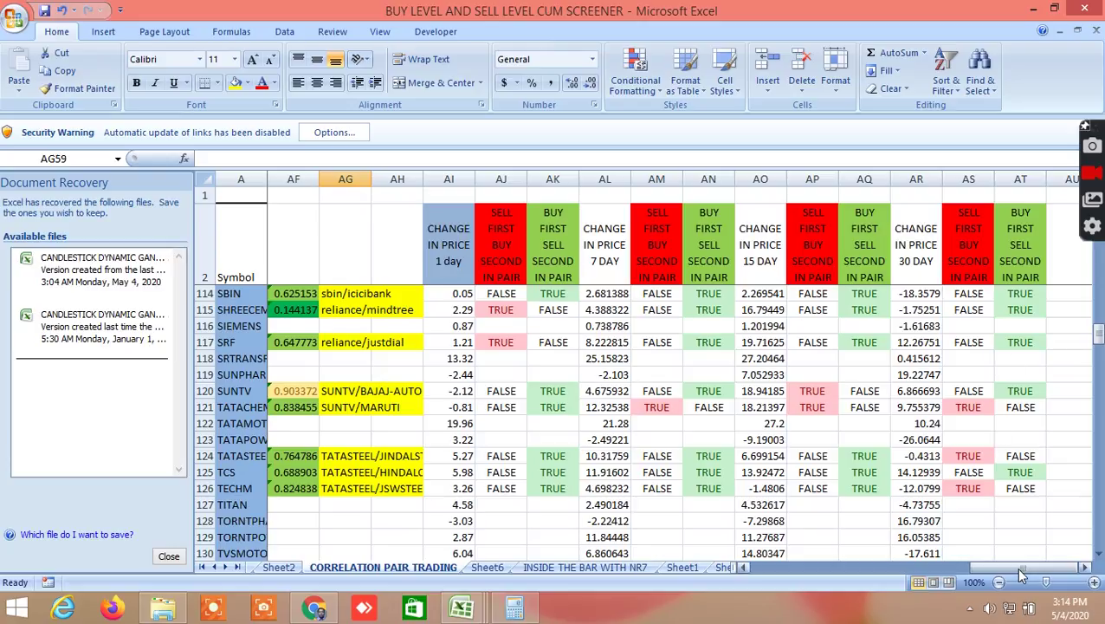
left_click_drag(1005, 568, 741, 568)
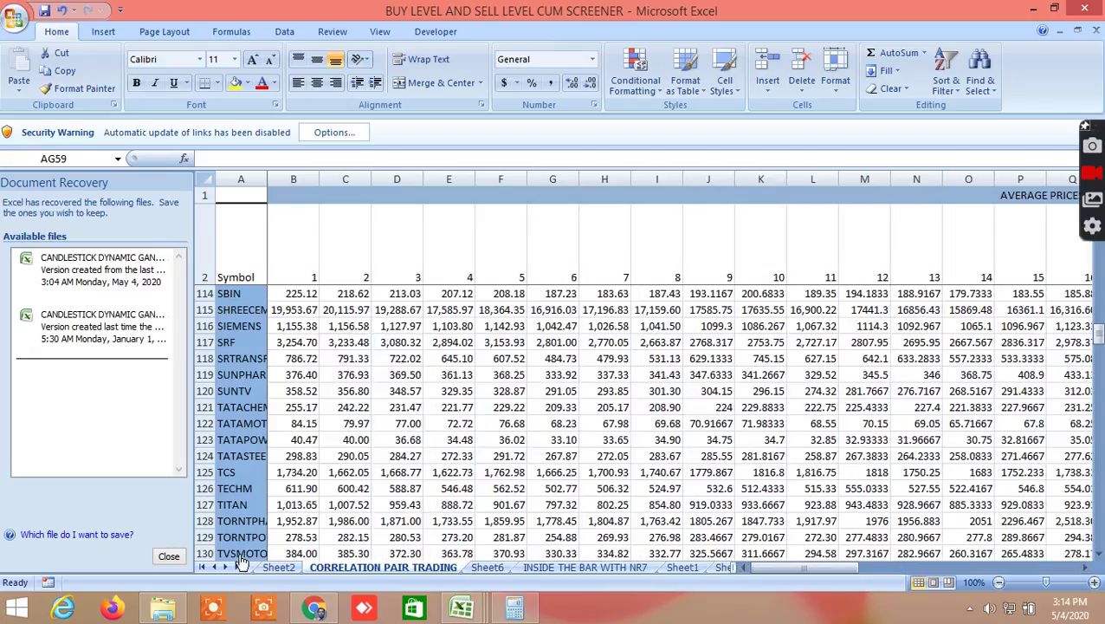
Switch back to the Kite chart in Chrome and check the NIFTY MAY FUT market details and BANKNIFTY MAY FUT depth.
left_click(329, 604)
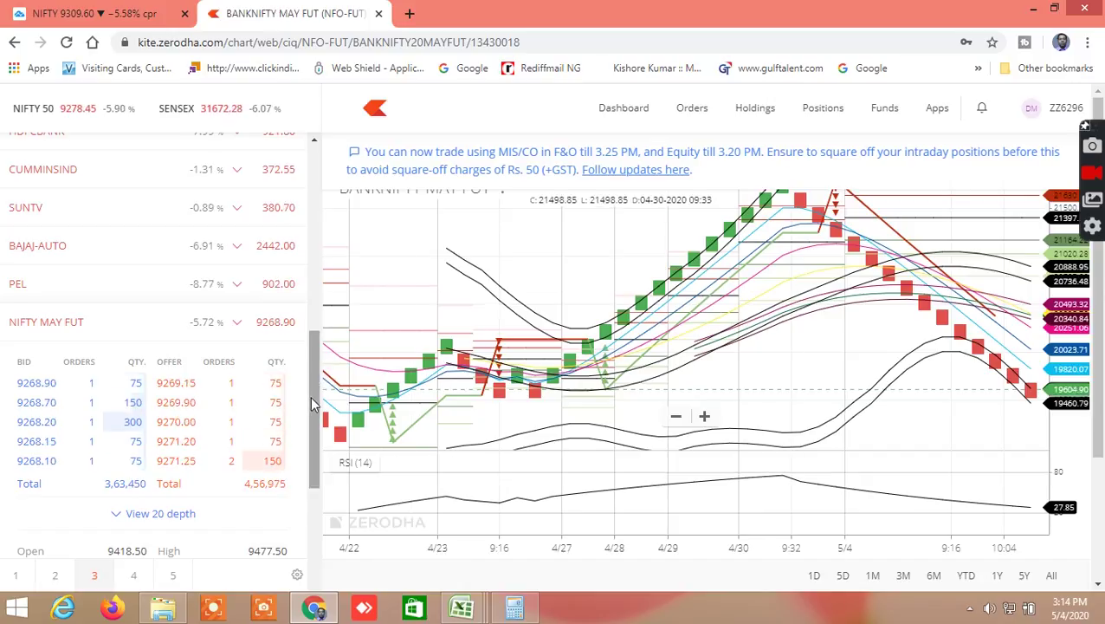
scroll(316, 420, "down", 2)
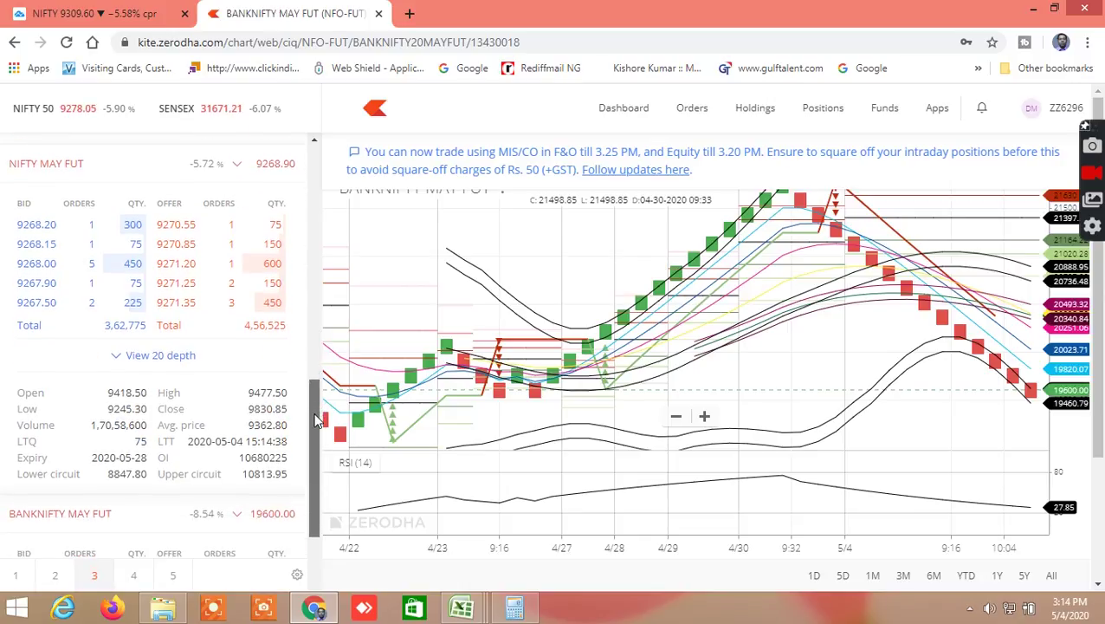
left_click_drag(317, 420, 313, 455)
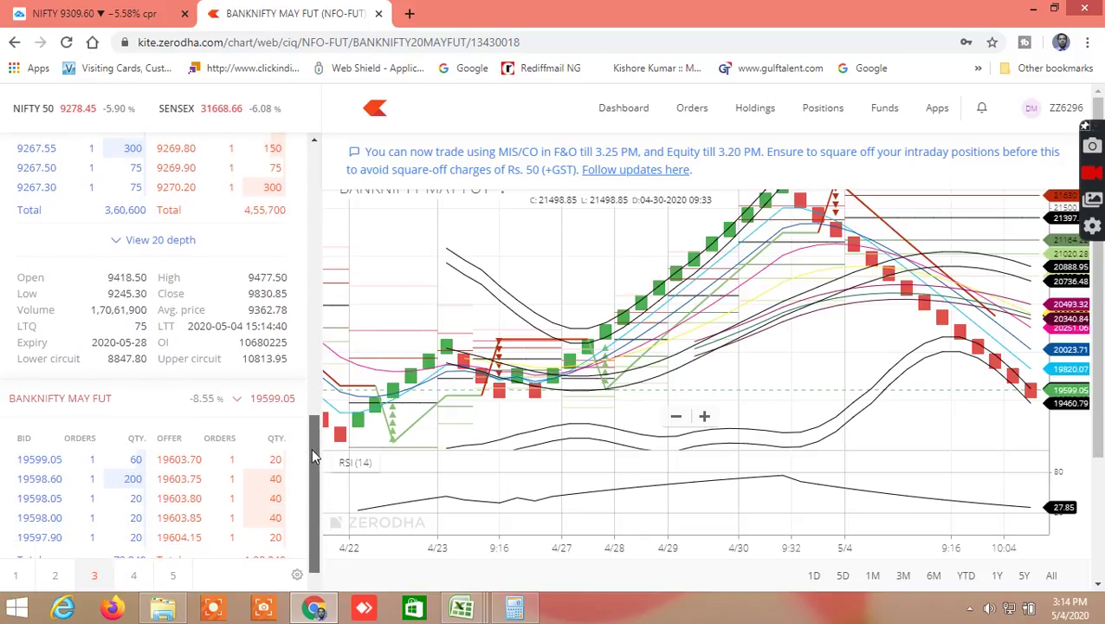